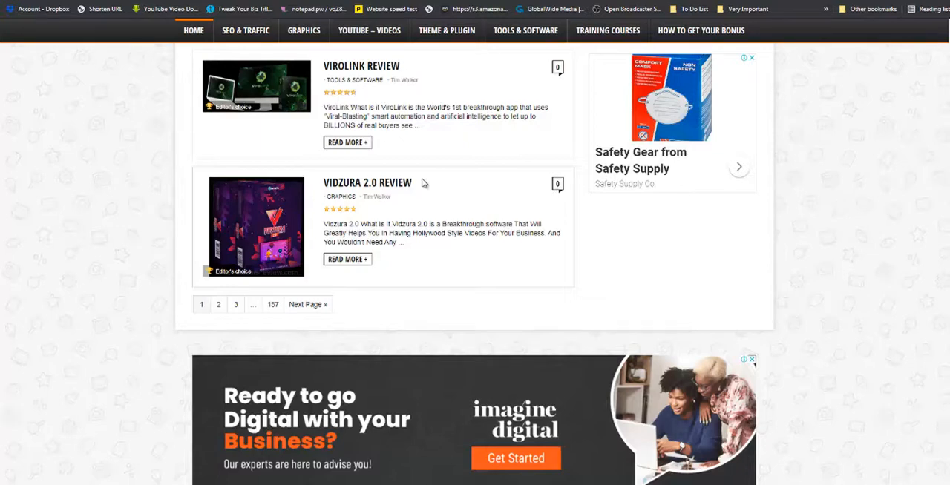
Browse the post listings of the two example review sites, including the second results page, and open the CourseFunnels review.
{"action": "scroll", "coordinate": [424, 184], "scroll_direction": "up", "scroll_amount": 3}
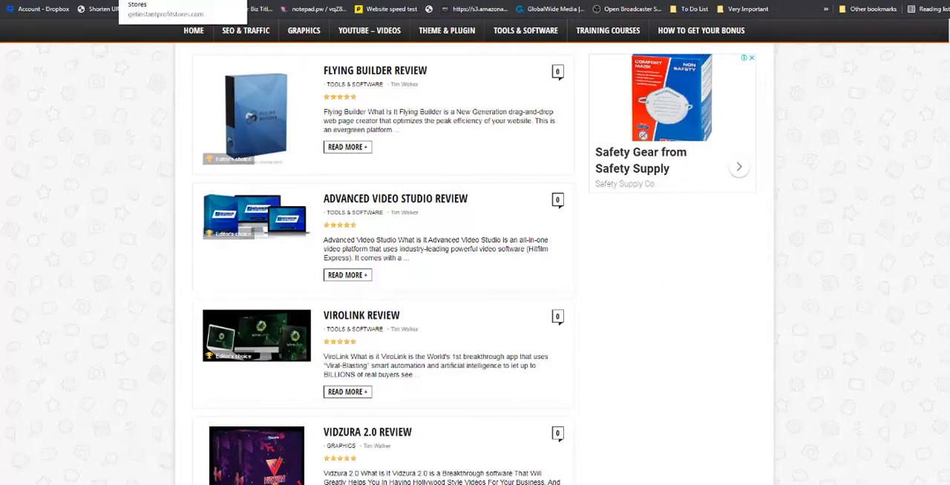
{"action": "left_click", "coordinate": [269, 1]}
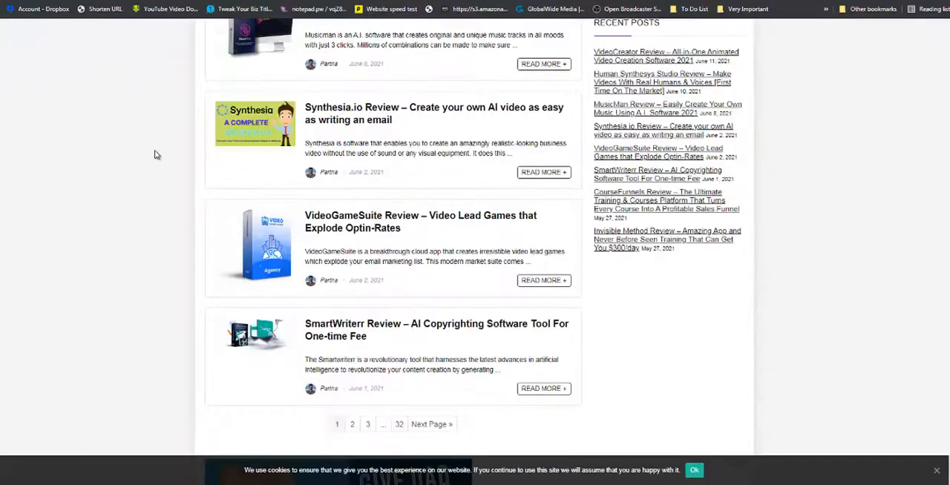
{"action": "scroll", "coordinate": [146, 155], "scroll_direction": "up", "scroll_amount": 5}
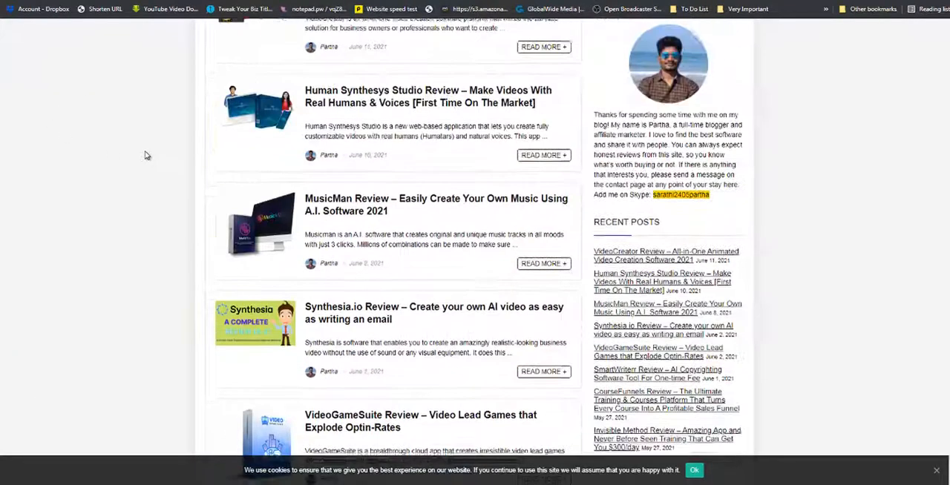
{"action": "scroll", "coordinate": [146, 155], "scroll_direction": "down", "scroll_amount": 5}
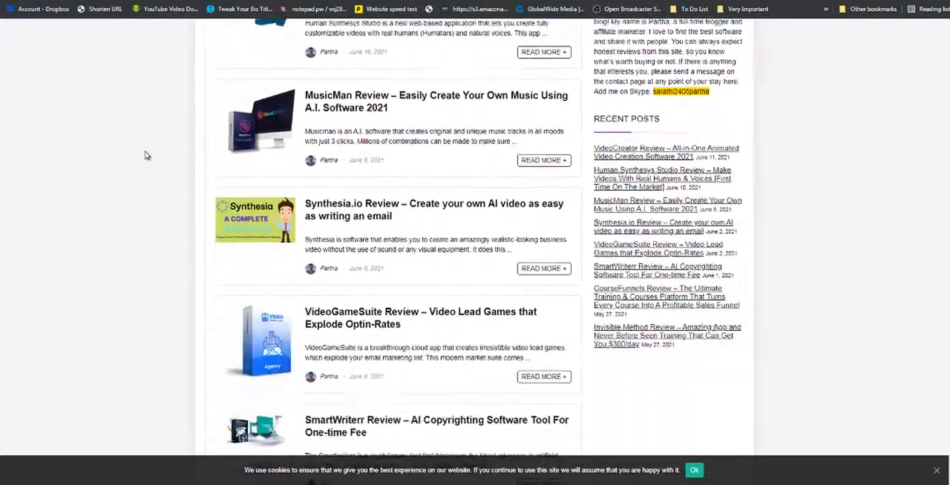
{"action": "left_click", "coordinate": [352, 276]}
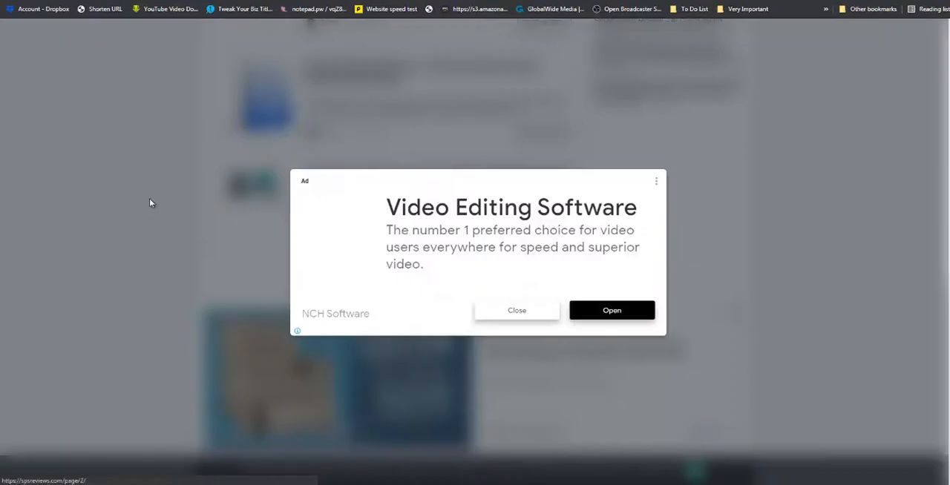
{"action": "left_click", "coordinate": [656, 184]}
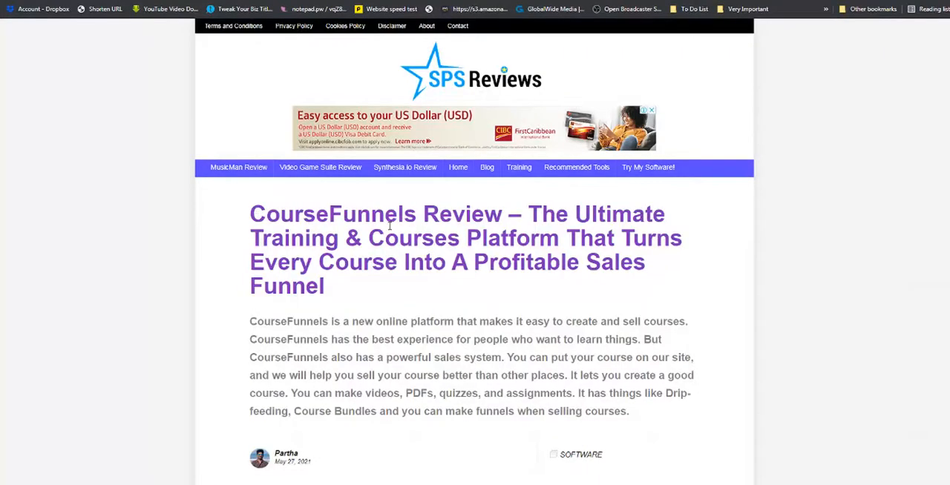
Examine the CourseFunnels review's introduction, table of contents, product overview and demo video sections.
{"action": "scroll", "coordinate": [622, 260], "scroll_direction": "down", "scroll_amount": 4}
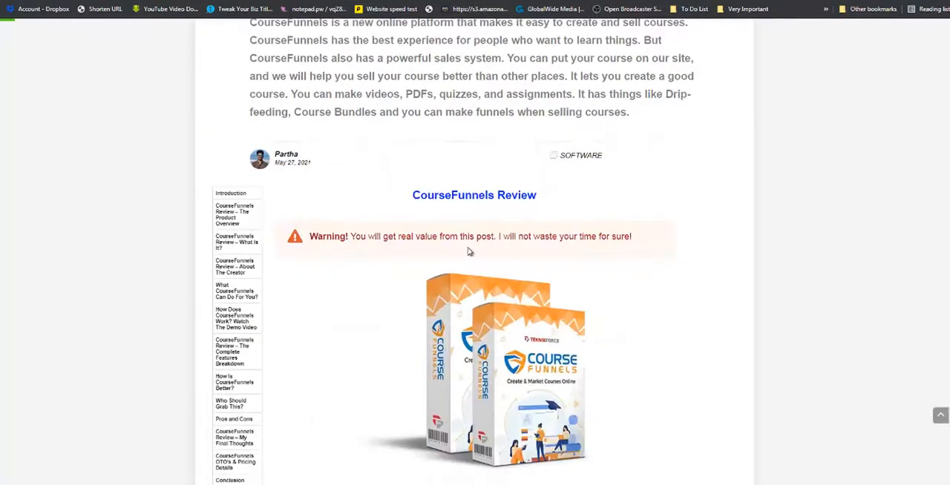
{"action": "scroll", "coordinate": [475, 251], "scroll_direction": "down", "scroll_amount": 2}
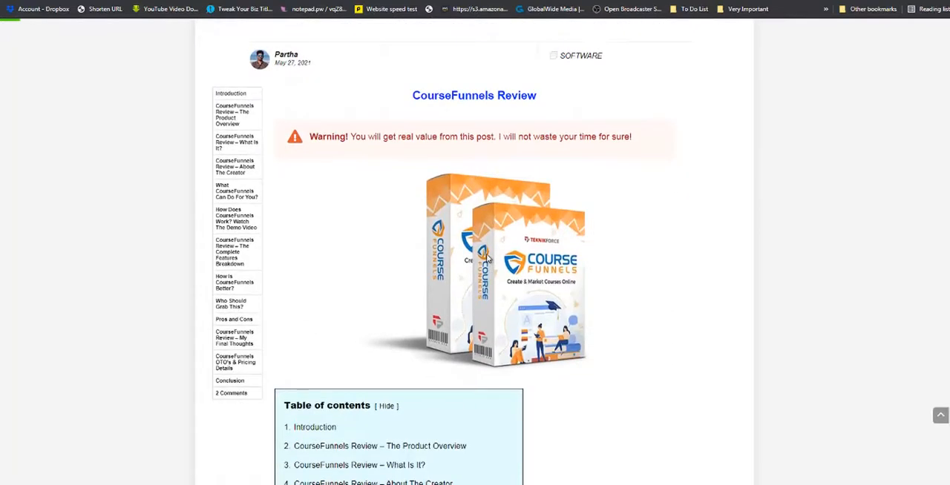
{"action": "scroll", "coordinate": [487, 258], "scroll_direction": "down", "scroll_amount": 3}
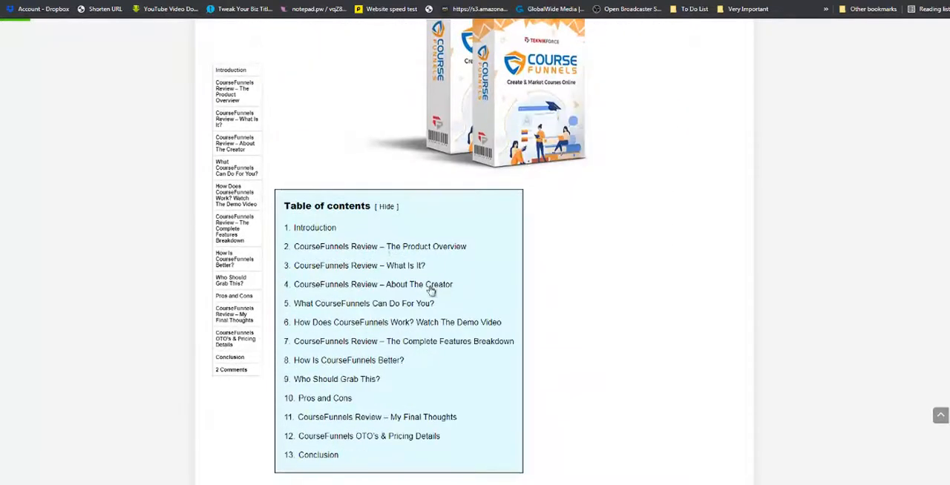
{"action": "scroll", "coordinate": [436, 209], "scroll_direction": "down", "scroll_amount": 10}
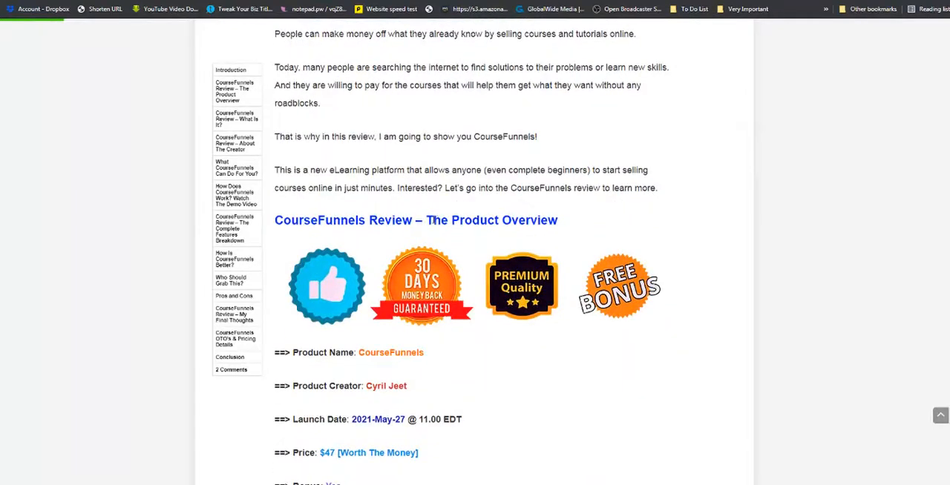
{"action": "scroll", "coordinate": [381, 300], "scroll_direction": "down", "scroll_amount": 6}
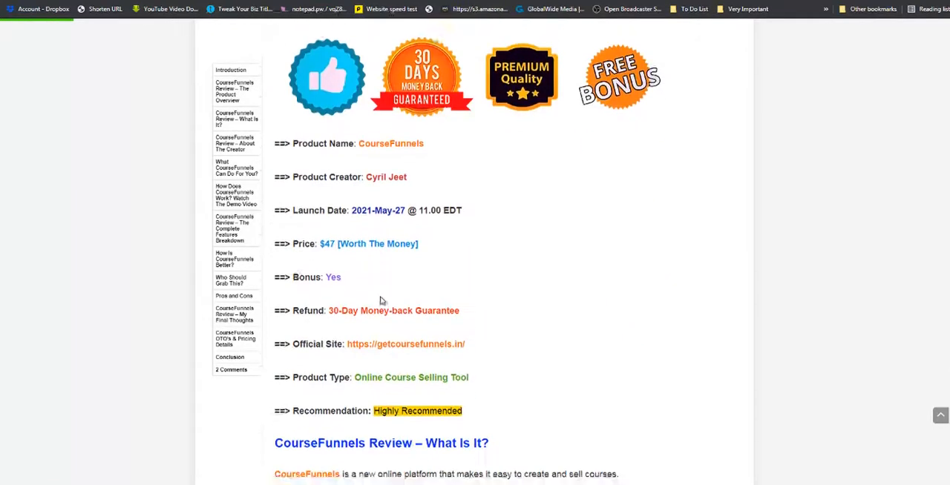
{"action": "scroll", "coordinate": [414, 261], "scroll_direction": "down", "scroll_amount": 3}
{"action": "scroll", "coordinate": [414, 262], "scroll_direction": "down", "scroll_amount": 13}
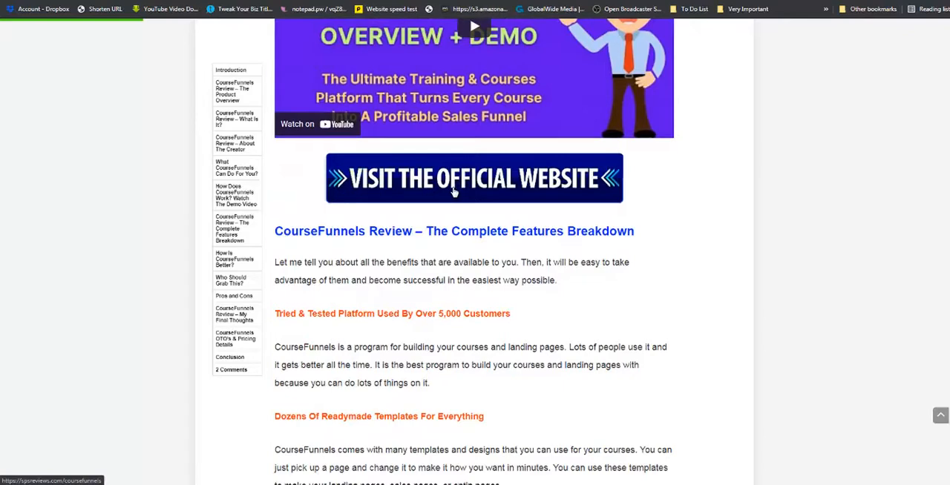
Read through the CourseFunnels review's features breakdown and the sections on why it is better and who should grab it.
{"action": "scroll", "coordinate": [454, 191], "scroll_direction": "down", "scroll_amount": 3}
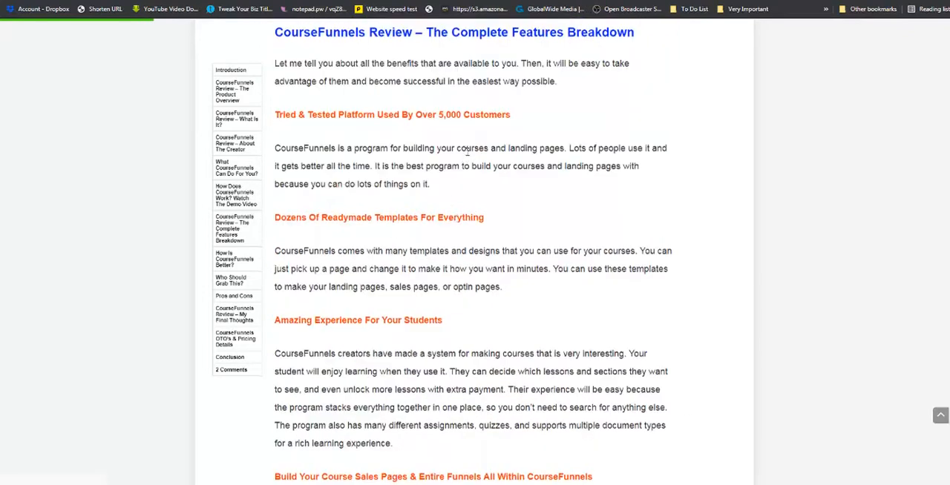
{"action": "scroll", "coordinate": [539, 187], "scroll_direction": "up", "scroll_amount": 2}
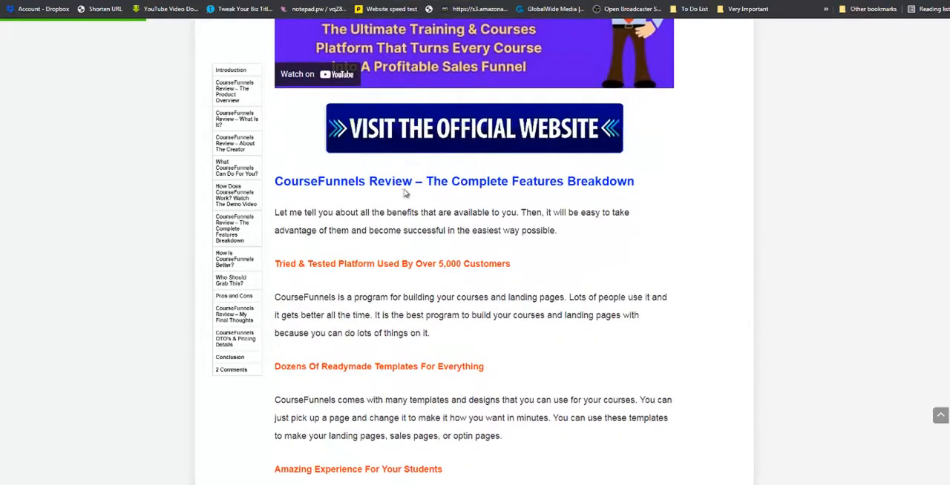
{"action": "scroll", "coordinate": [455, 187], "scroll_direction": "down", "scroll_amount": 1}
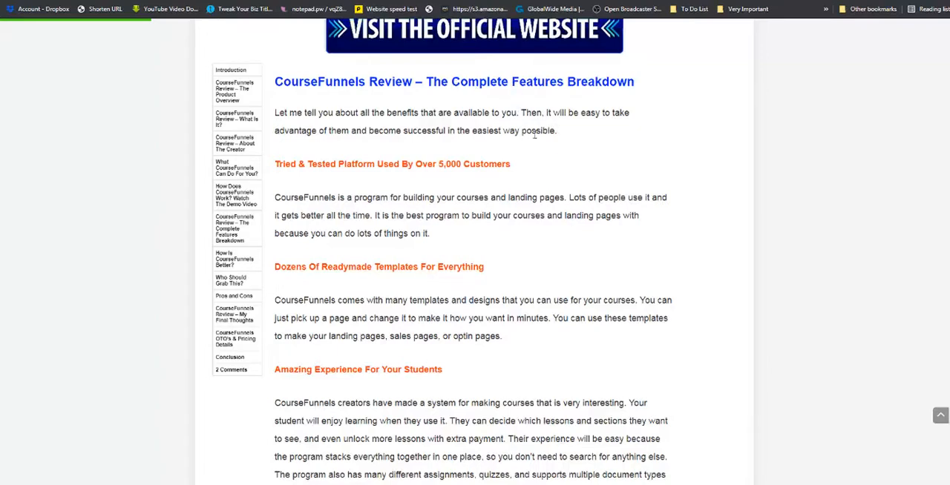
{"action": "scroll", "coordinate": [558, 162], "scroll_direction": "down", "scroll_amount": 10}
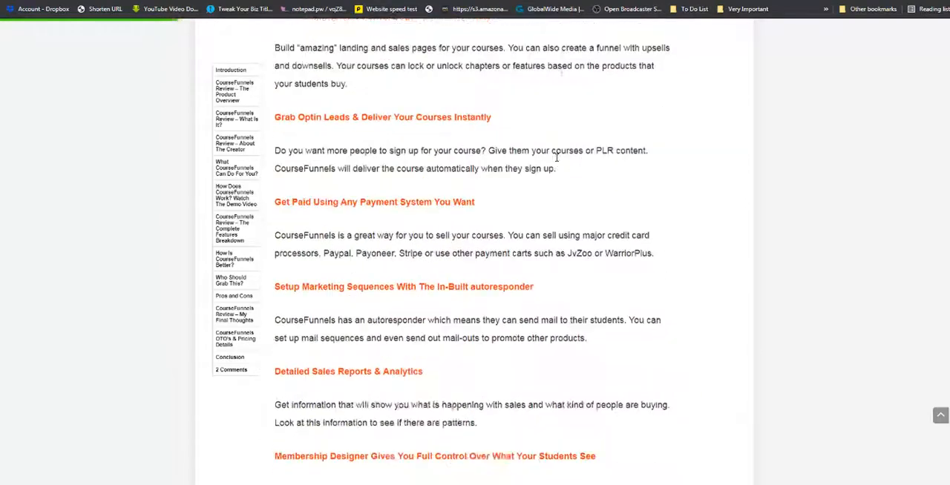
{"action": "scroll", "coordinate": [557, 158], "scroll_direction": "down", "scroll_amount": 10}
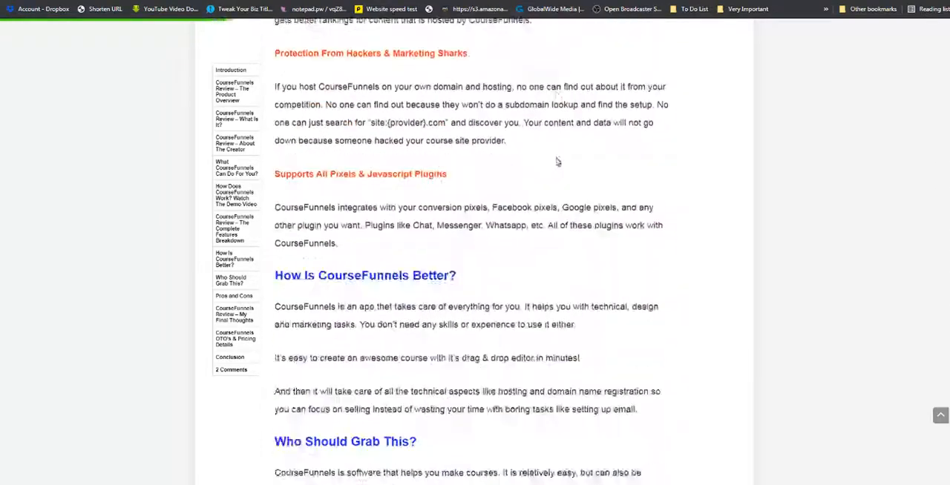
{"action": "scroll", "coordinate": [558, 162], "scroll_direction": "down", "scroll_amount": 7}
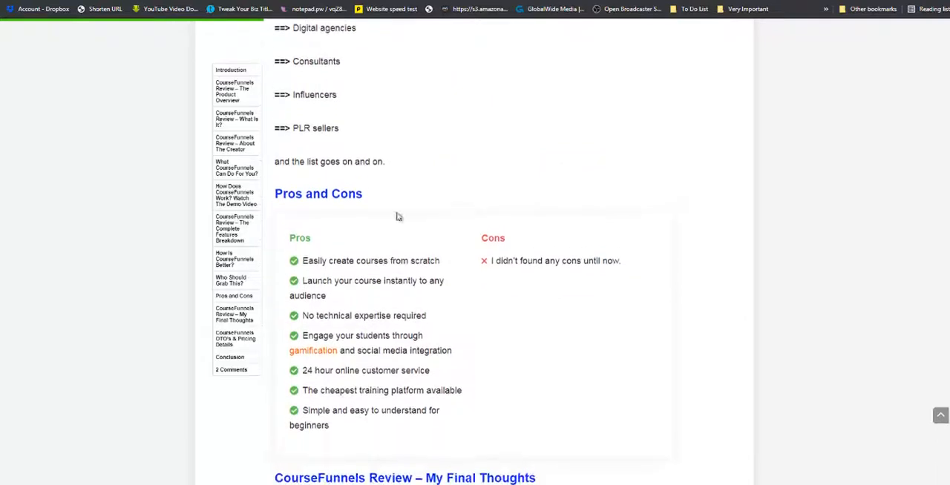
Examine the review's pros and cons, final thoughts, rating box, upsell pricing and bonus sections.
{"action": "scroll", "coordinate": [338, 197], "scroll_direction": "down", "scroll_amount": 2}
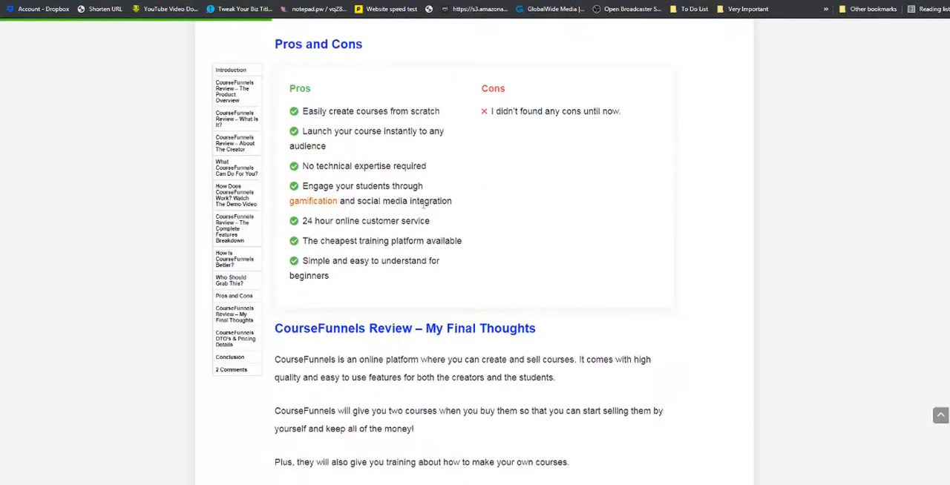
{"action": "scroll", "coordinate": [435, 173], "scroll_direction": "down", "scroll_amount": 2}
{"action": "scroll", "coordinate": [414, 214], "scroll_direction": "down", "scroll_amount": 5}
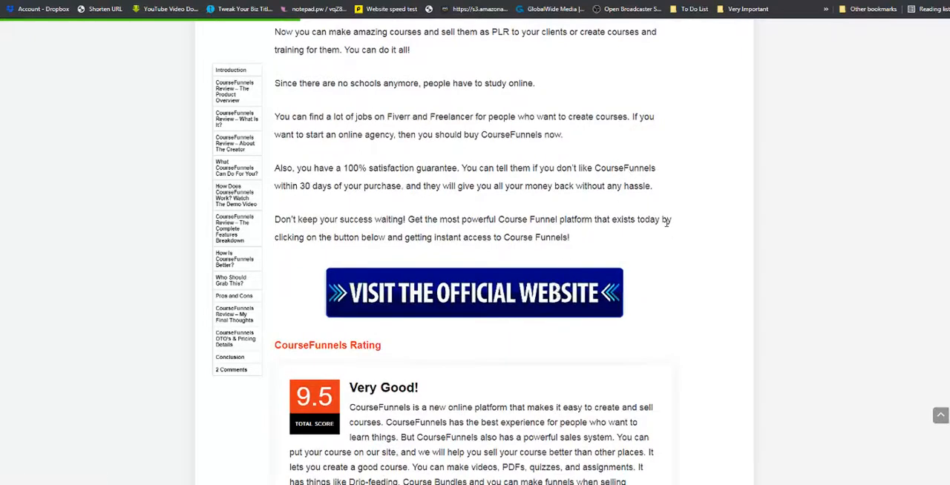
{"action": "scroll", "coordinate": [668, 178], "scroll_direction": "up", "scroll_amount": 5}
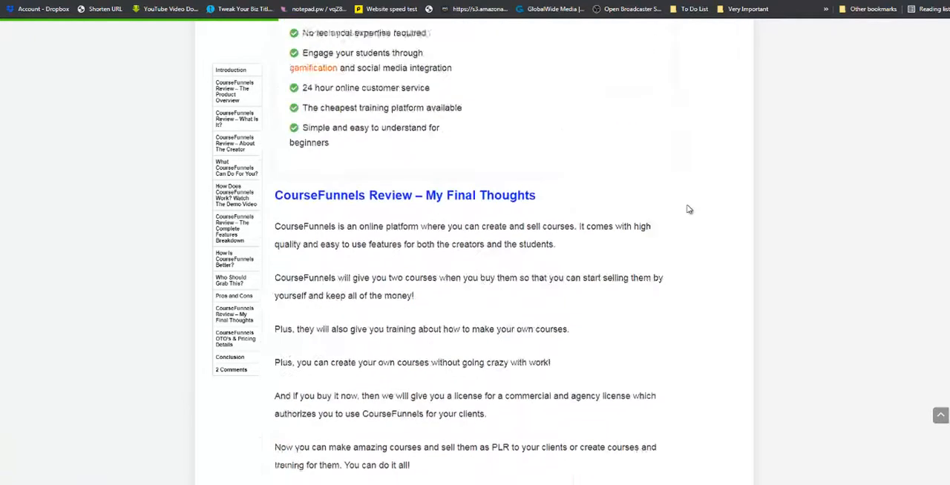
{"action": "scroll", "coordinate": [690, 226], "scroll_direction": "down", "scroll_amount": 9}
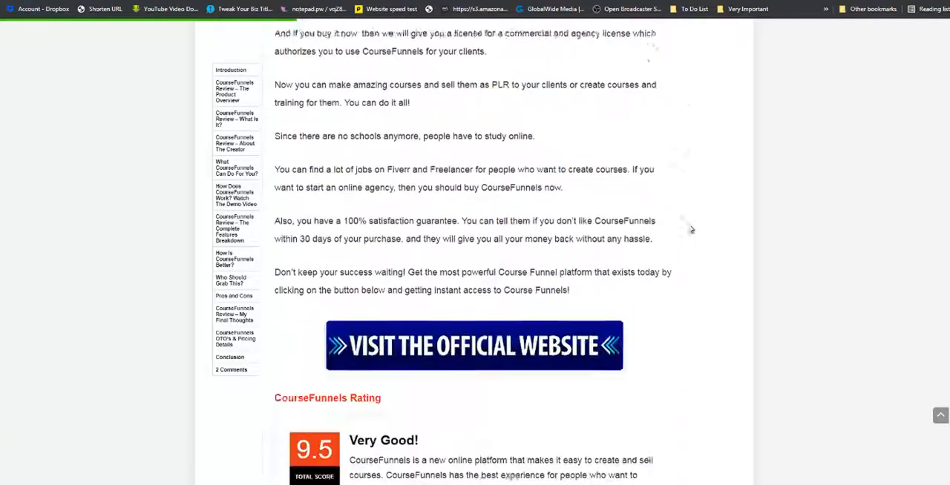
{"action": "scroll", "coordinate": [690, 228], "scroll_direction": "up", "scroll_amount": 3}
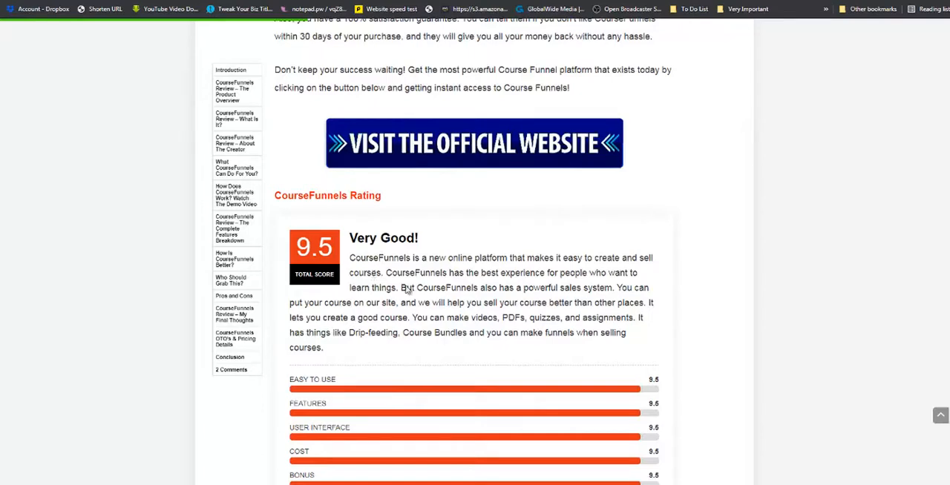
{"action": "scroll", "coordinate": [463, 286], "scroll_direction": "down", "scroll_amount": 3}
{"action": "scroll", "coordinate": [464, 290], "scroll_direction": "down", "scroll_amount": 6}
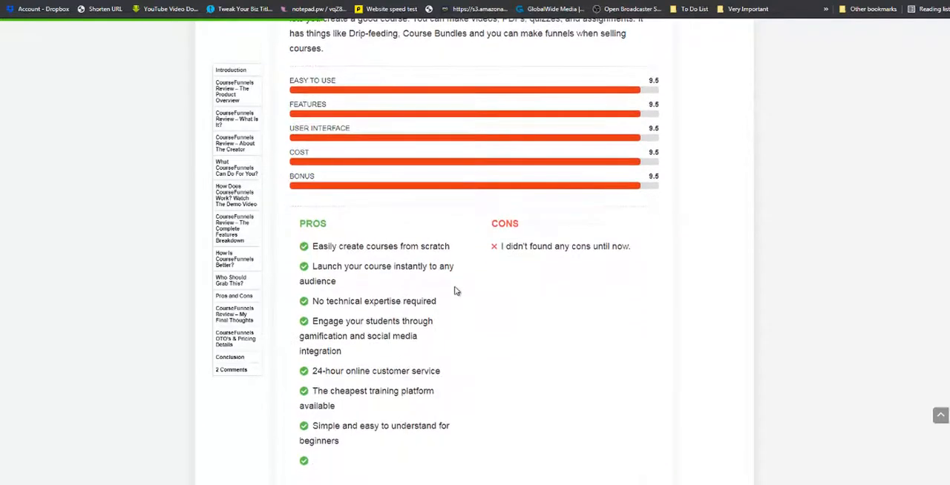
{"action": "scroll", "coordinate": [450, 292], "scroll_direction": "down", "scroll_amount": 11}
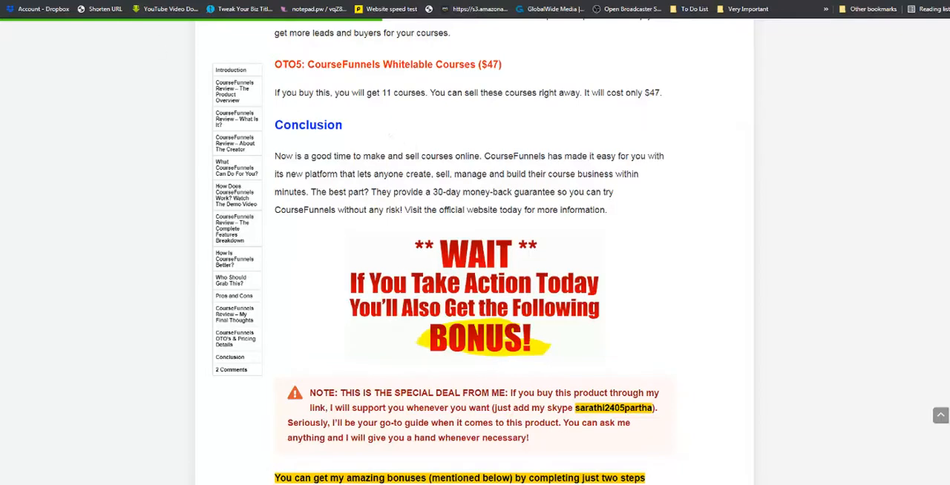
Switch to the Scrape It dashboard, open Scrape It Options and add the ScrapeIt bookmarklet to the browser's bookmarks bar.
{"action": "left_click", "coordinate": [230, 0]}
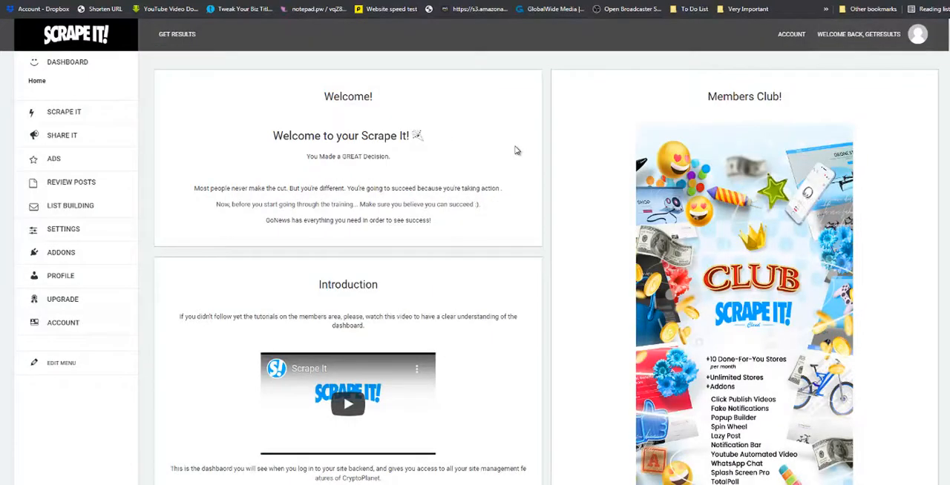
{"action": "left_click", "coordinate": [65, 115]}
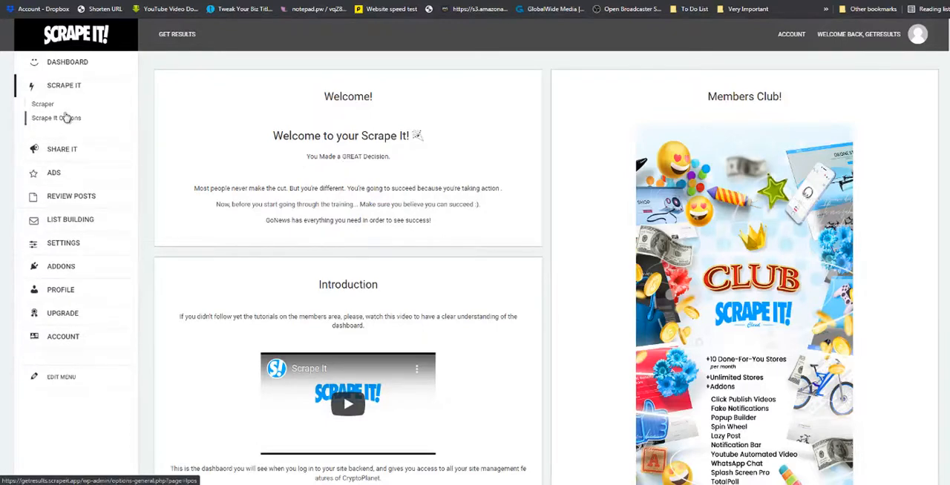
{"action": "left_click", "coordinate": [51, 121]}
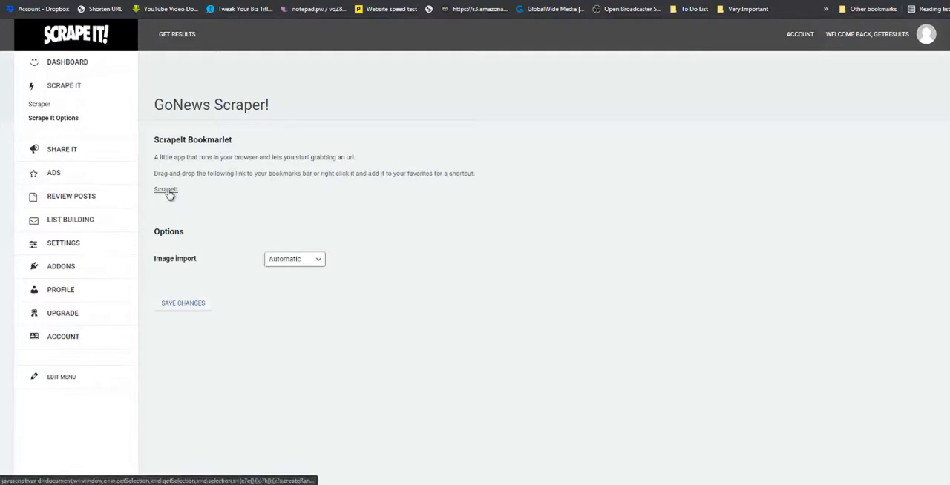
{"action": "left_click_drag", "start_coordinate": [167, 191], "coordinate": [275, 16]}
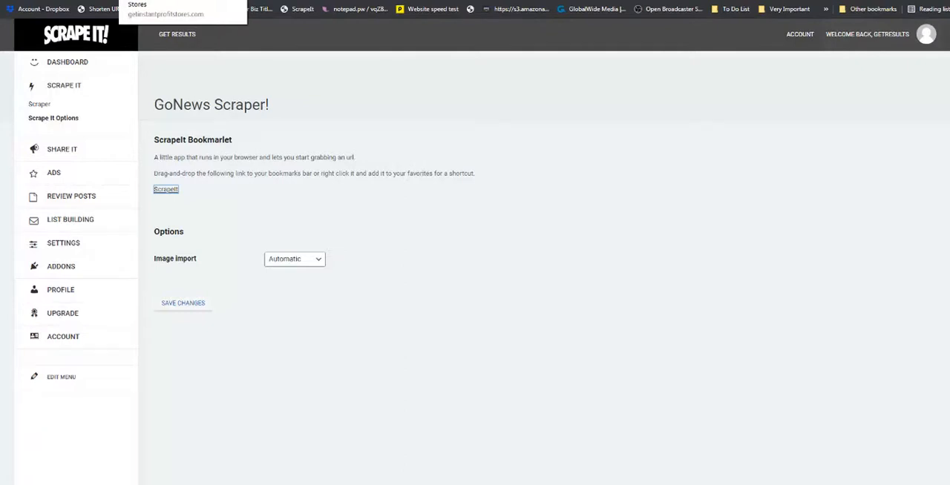
Grab the getinstantprofitstores.com sales page with the ScrapeIt bookmarklet and shorten the post title to "Instant Profit Stores".
{"action": "left_click", "coordinate": [149, 0]}
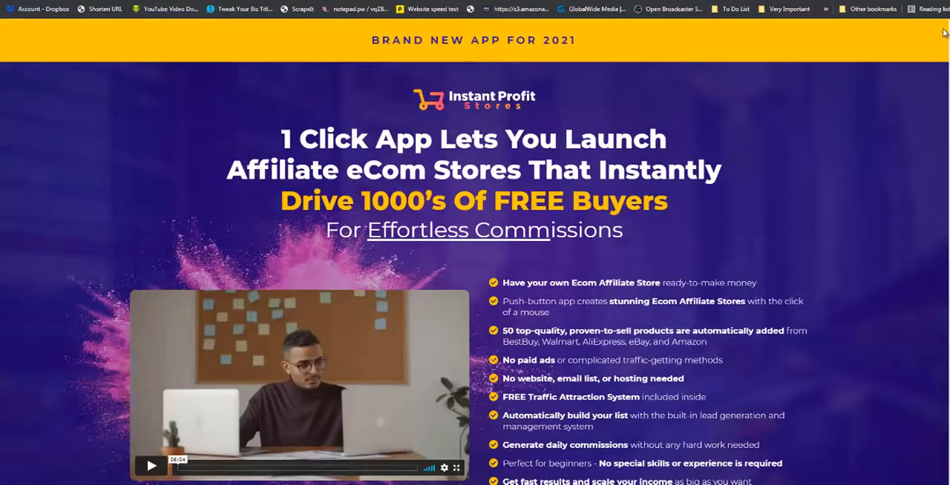
{"action": "left_click", "coordinate": [303, 9]}
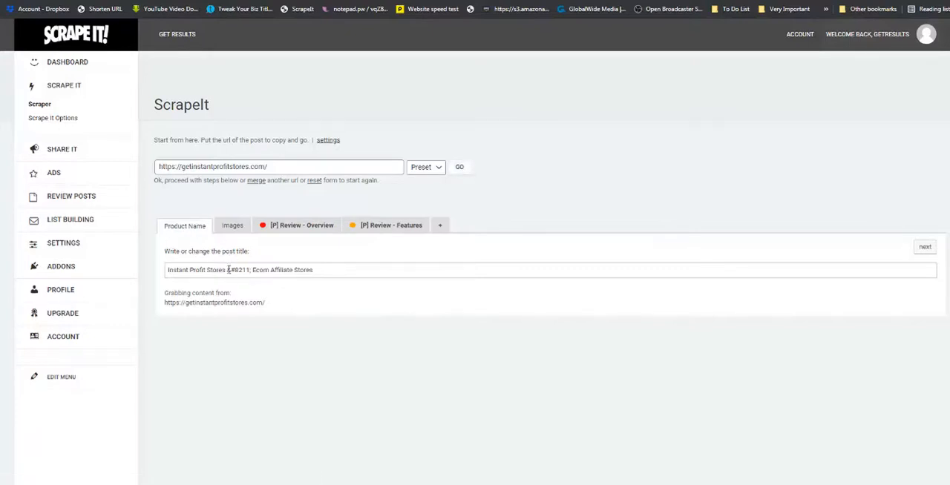
{"action": "left_click_drag", "start_coordinate": [228, 270], "coordinate": [317, 268]}
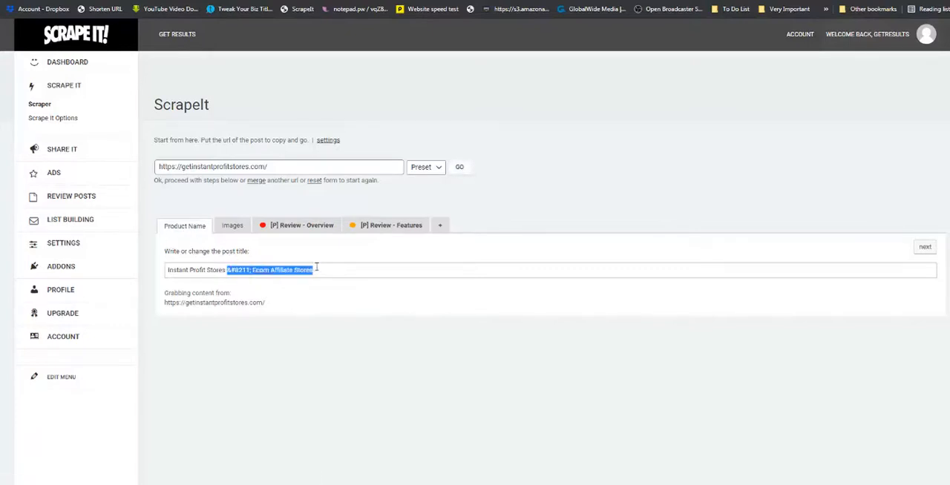
{"action": "key", "text": "BackSpace"}
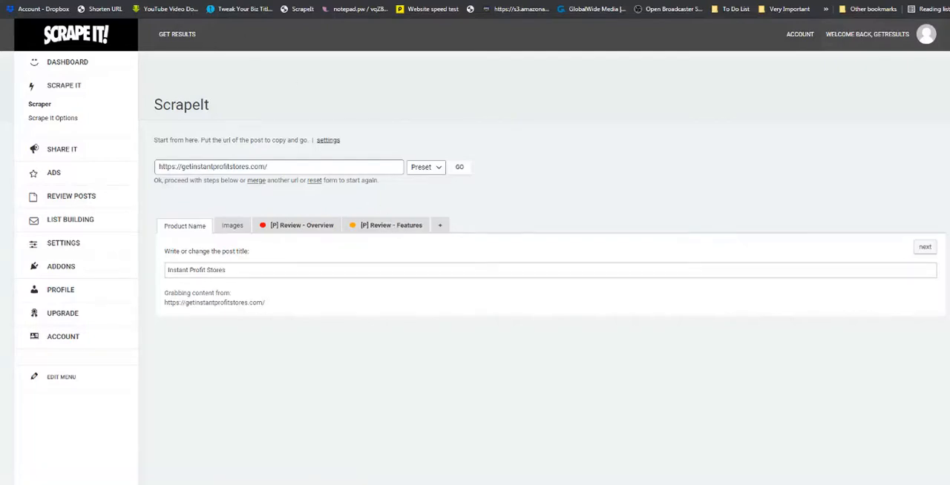
Return to the CourseFunnels review and re-examine its rating box, pros and cons, and final thoughts sections.
{"action": "left_click", "coordinate": [505, 1]}
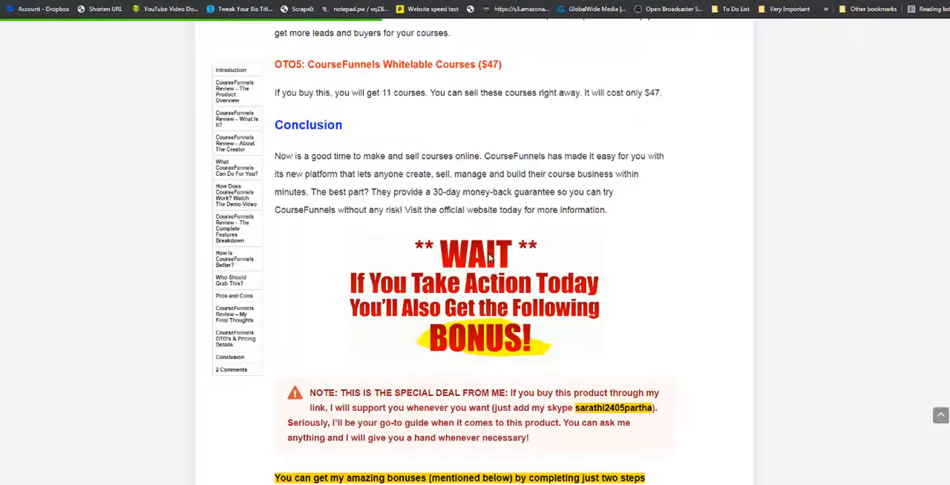
{"action": "scroll", "coordinate": [388, 265], "scroll_direction": "up", "scroll_amount": 5}
{"action": "scroll", "coordinate": [388, 265], "scroll_direction": "up", "scroll_amount": 15}
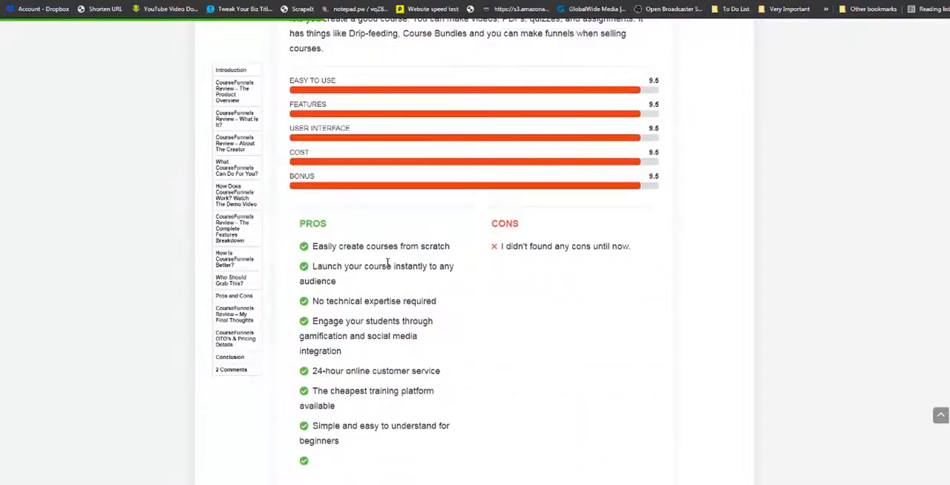
{"action": "scroll", "coordinate": [387, 265], "scroll_direction": "up", "scroll_amount": 10}
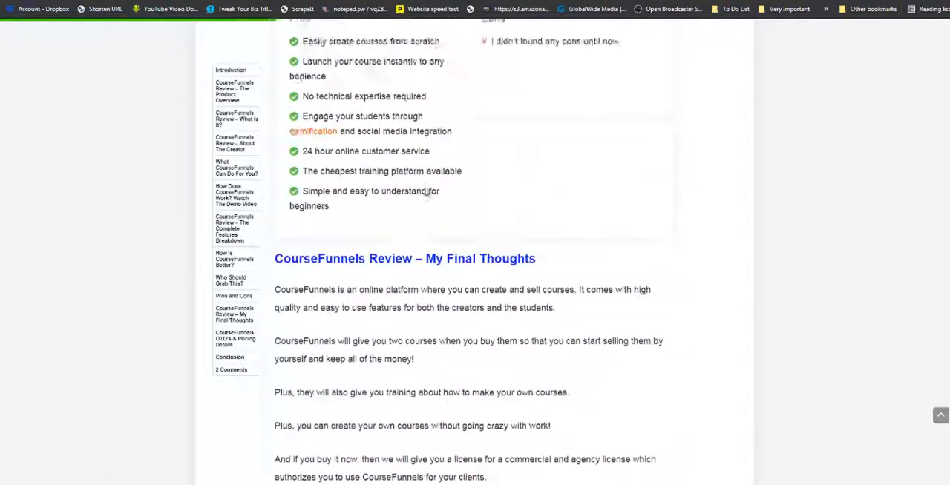
{"action": "scroll", "coordinate": [426, 273], "scroll_direction": "down", "scroll_amount": 3}
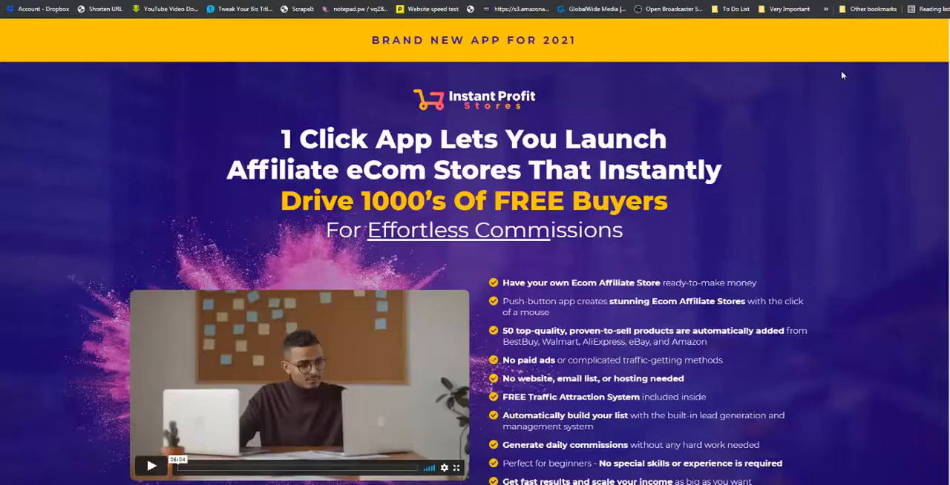
Skim the Instant Profit Stores sales page from the headline through to the money-back guarantee section.
{"action": "scroll", "coordinate": [475, 251], "scroll_direction": "down", "scroll_amount": 20}
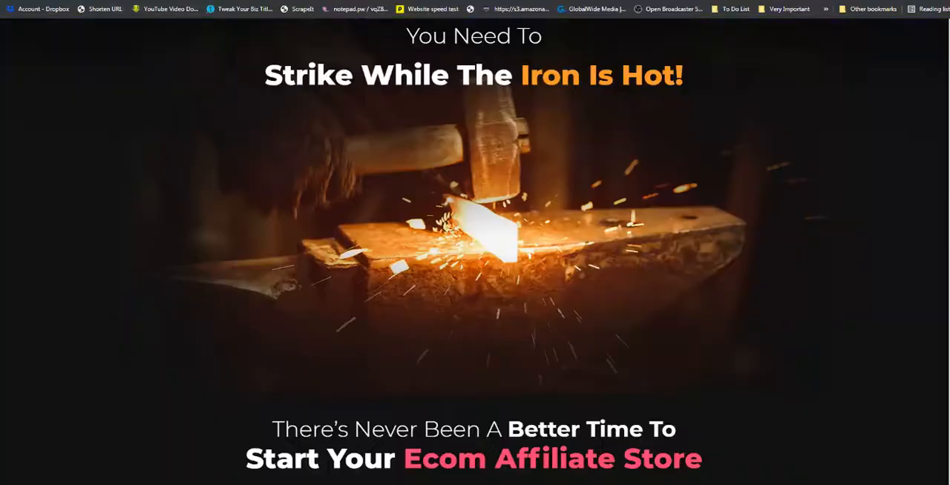
{"action": "scroll", "coordinate": [475, 251], "scroll_direction": "down", "scroll_amount": 20}
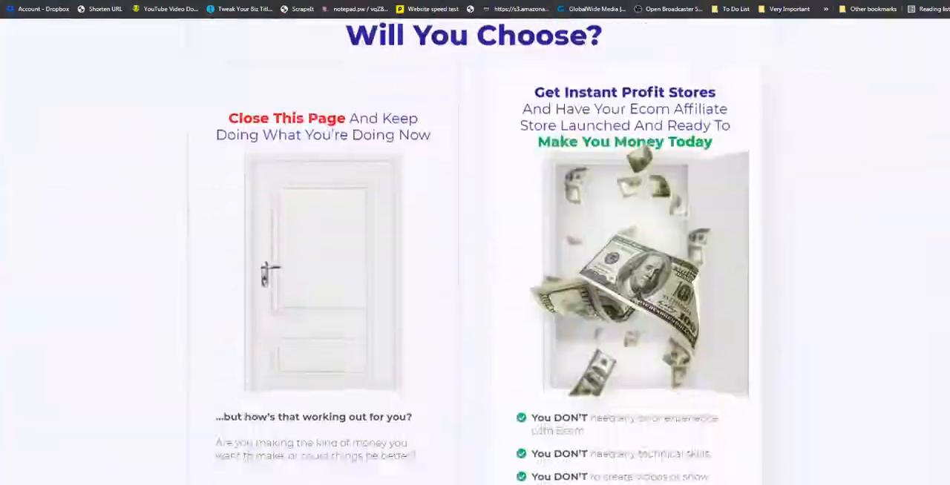
{"action": "scroll", "coordinate": [475, 251], "scroll_direction": "down", "scroll_amount": 20}
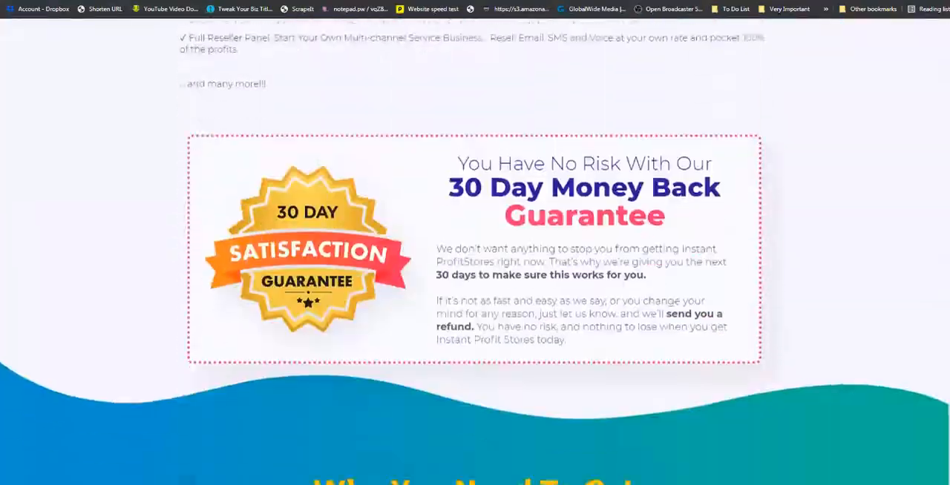
{"action": "scroll", "coordinate": [365, 243], "scroll_direction": "down", "scroll_amount": 15}
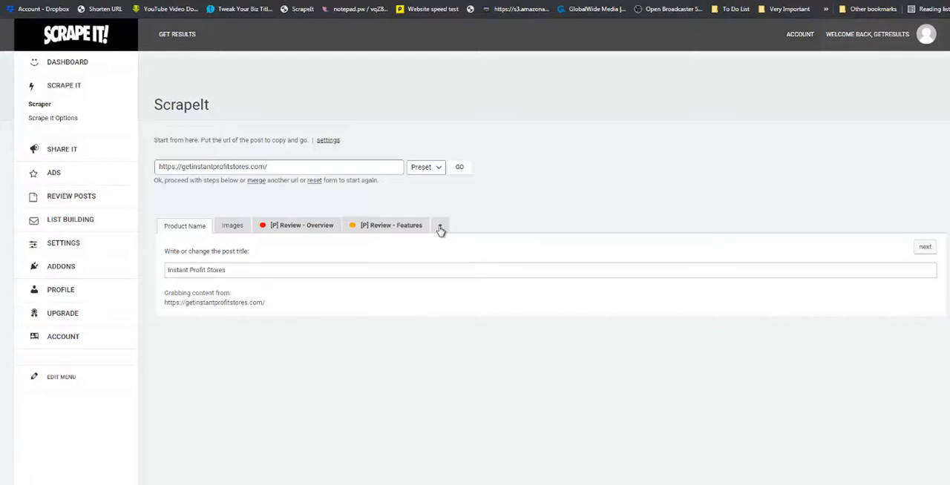
Add two more content sections to the scrape, named "[P] Review - Bonuses" and "[P] Review - FAQ".
{"action": "left_click", "coordinate": [440, 228]}
{"action": "left_click", "coordinate": [425, 45]}
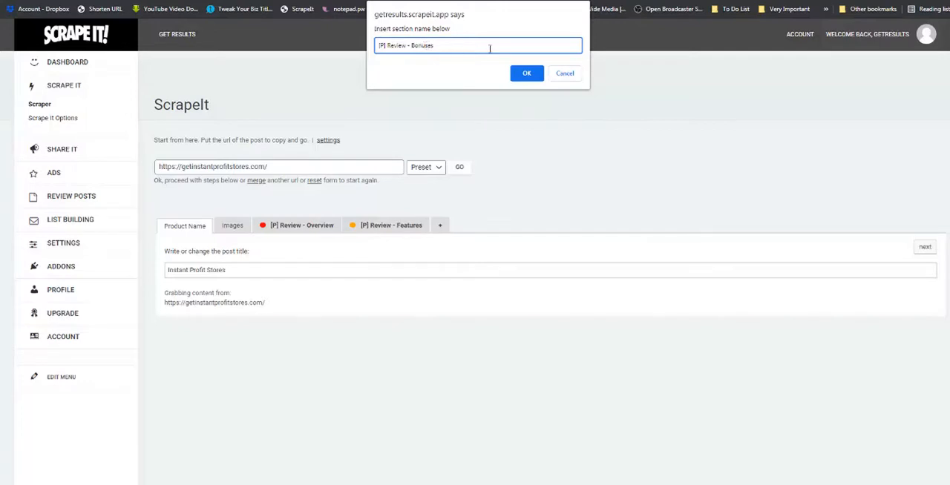
{"action": "type", "text": "Bonuses"}
{"action": "left_click", "coordinate": [527, 73]}
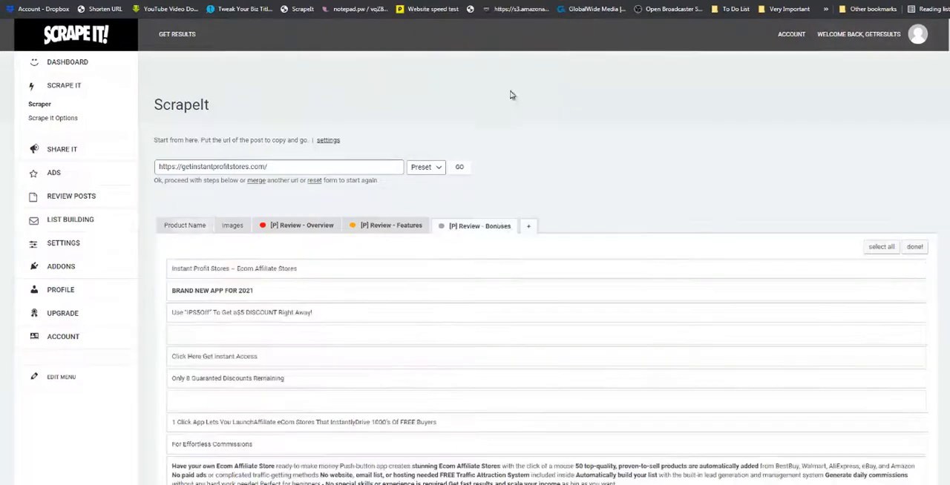
{"action": "left_click", "coordinate": [529, 229]}
{"action": "left_click", "coordinate": [463, 46]}
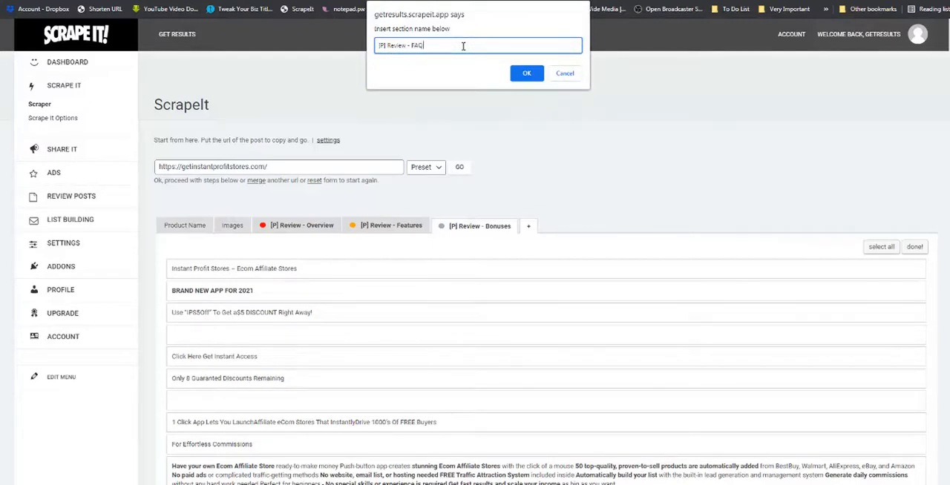
{"action": "key", "text": "Return"}
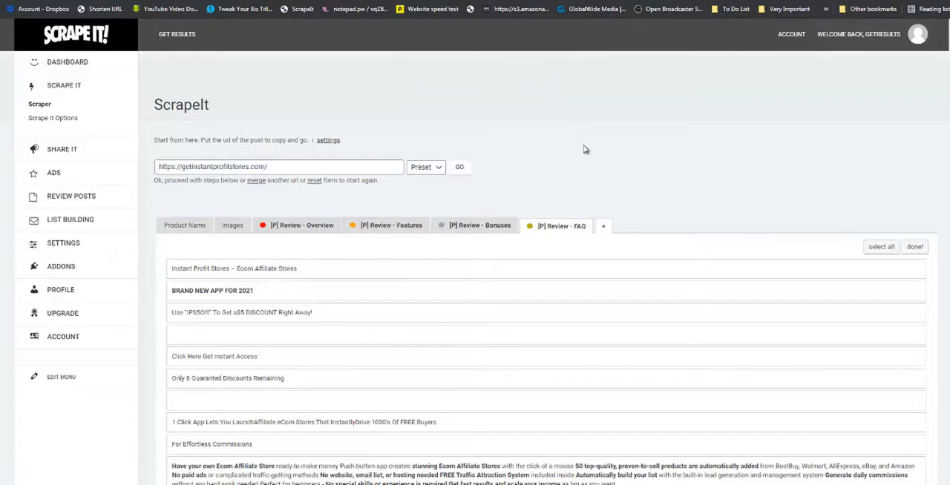
Show the scraped images and pick the 1545x758 product laptop picture and the 518x530 man on a red background.
{"action": "scroll", "coordinate": [570, 165], "scroll_direction": "down", "scroll_amount": 1}
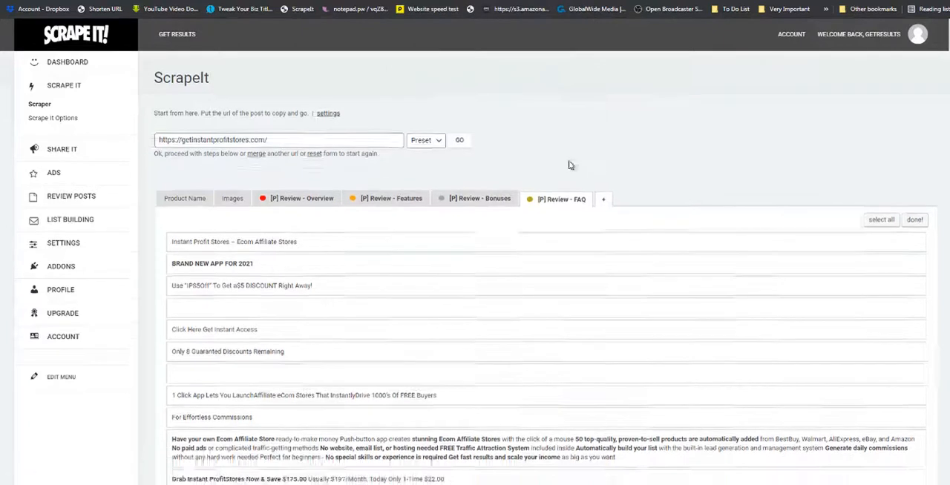
{"action": "scroll", "coordinate": [570, 165], "scroll_direction": "down", "scroll_amount": 2}
{"action": "left_click_drag", "start_coordinate": [186, 77], "coordinate": [229, 79]}
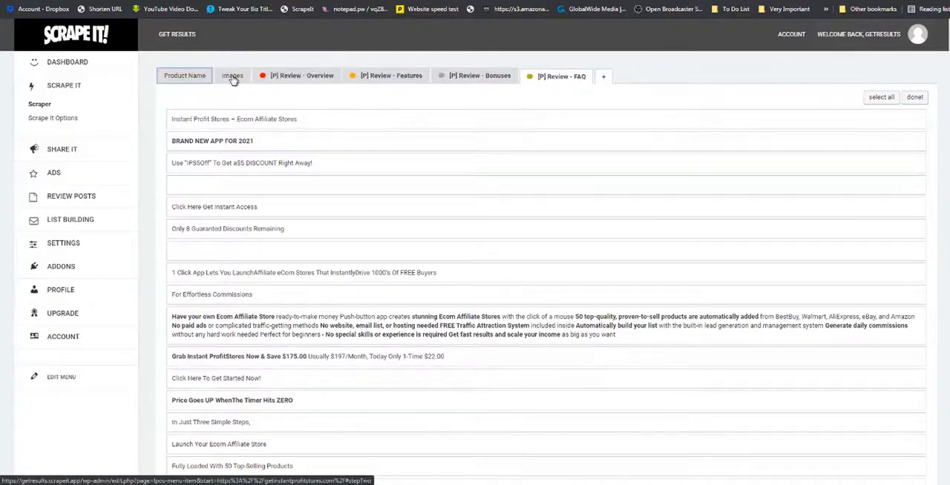
{"action": "left_click", "coordinate": [232, 76]}
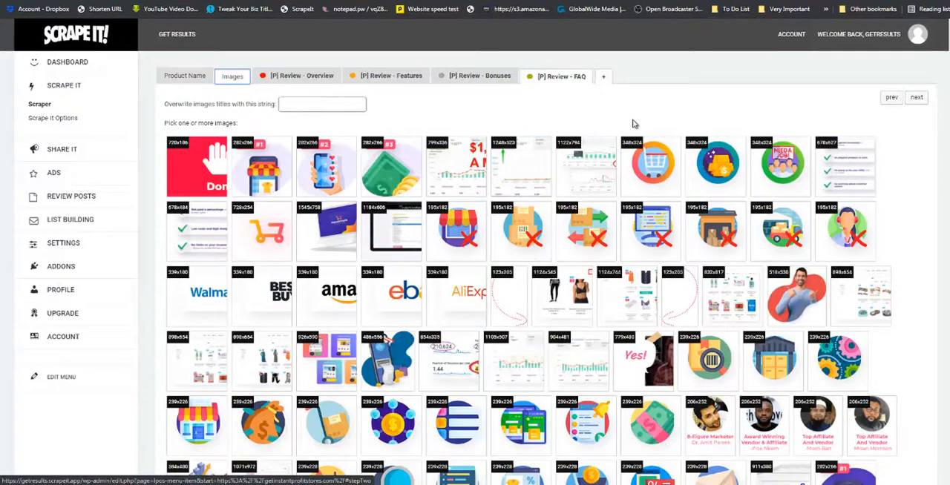
{"action": "scroll", "coordinate": [646, 145], "scroll_direction": "up", "scroll_amount": 1}
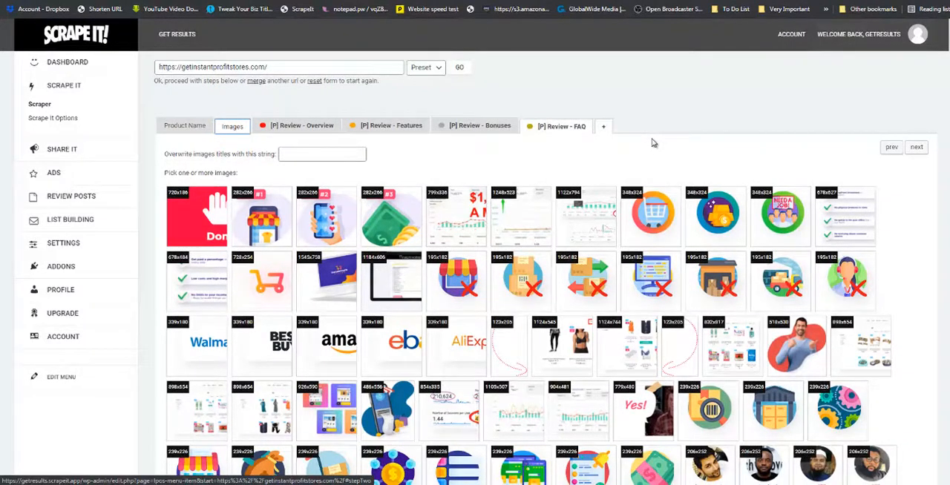
{"action": "left_click", "coordinate": [330, 279]}
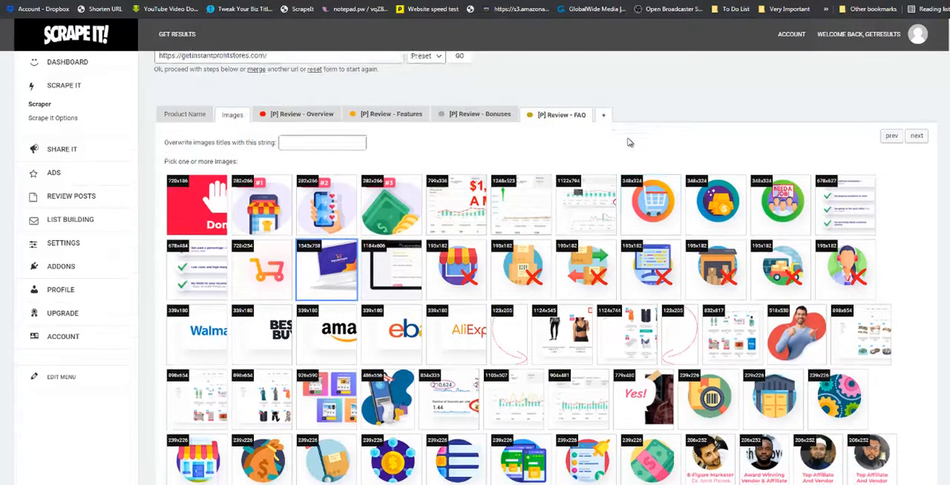
{"action": "scroll", "coordinate": [628, 142], "scroll_direction": "down", "scroll_amount": 2}
{"action": "left_click", "coordinate": [793, 251]}
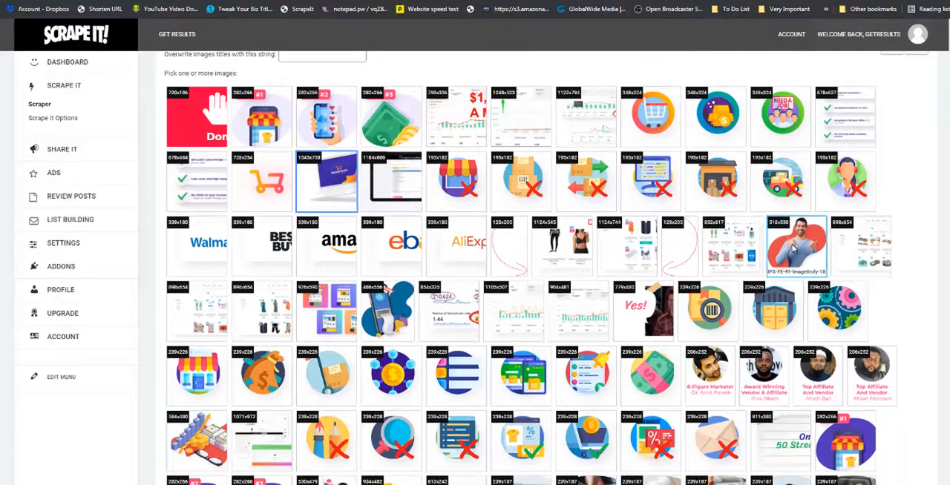
Add the cash-counting photo, the 493x460 woman on a blue background and the 799x336 earnings proof graph to the picked images.
{"action": "scroll", "coordinate": [793, 250], "scroll_direction": "down", "scroll_amount": 2}
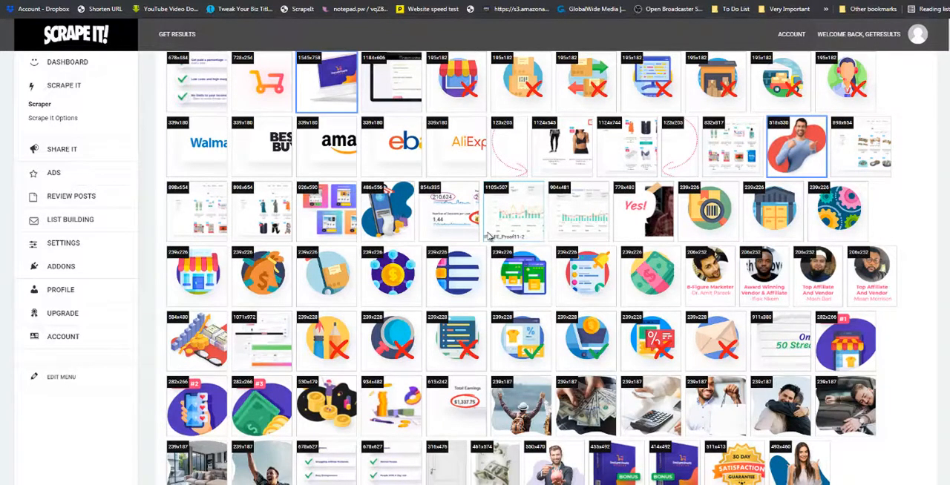
{"action": "scroll", "coordinate": [659, 294], "scroll_direction": "down", "scroll_amount": 2}
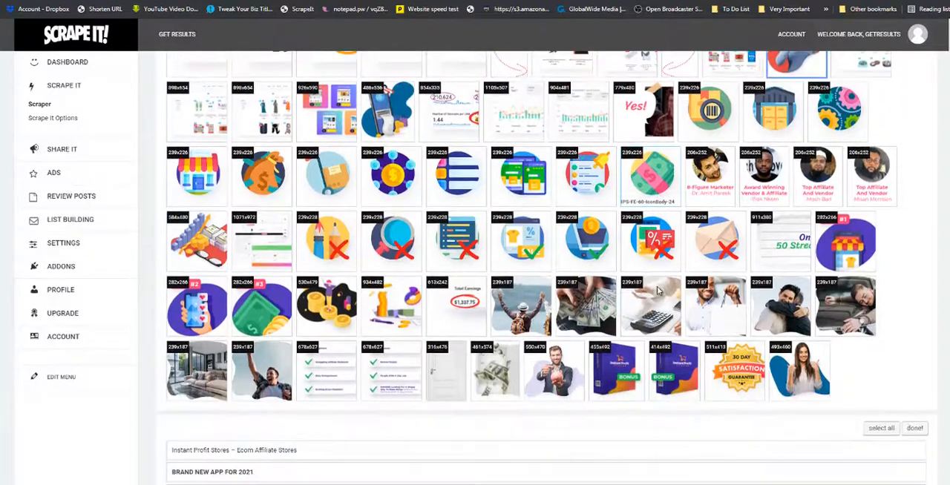
{"action": "left_click", "coordinate": [587, 304]}
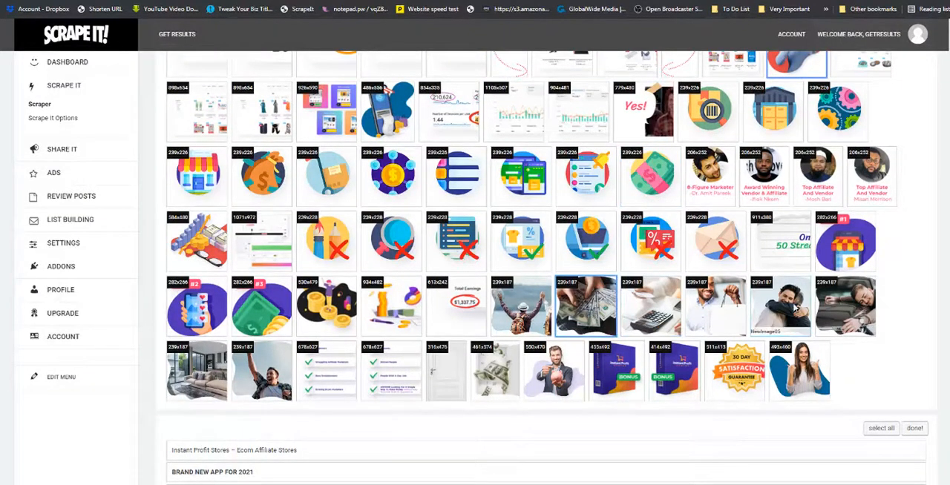
{"action": "left_click", "coordinate": [809, 377]}
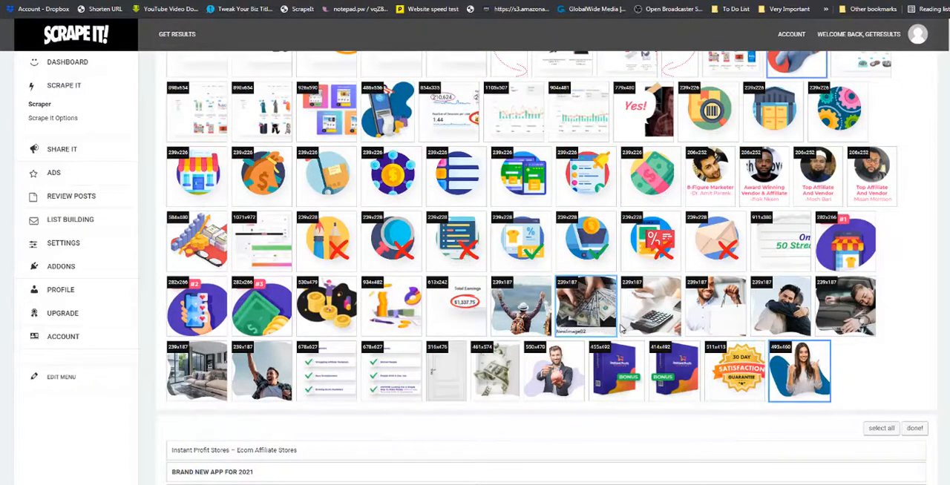
{"action": "scroll", "coordinate": [564, 304], "scroll_direction": "up", "scroll_amount": 5}
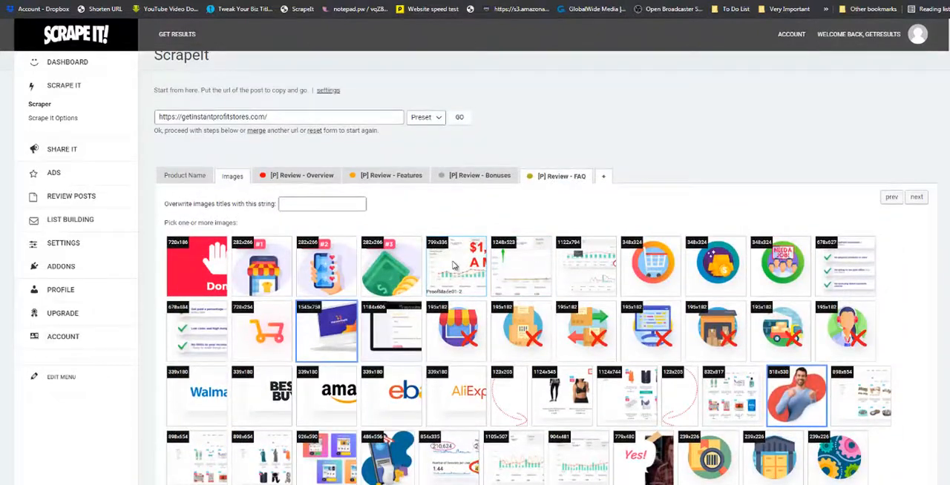
{"action": "left_click", "coordinate": [454, 265]}
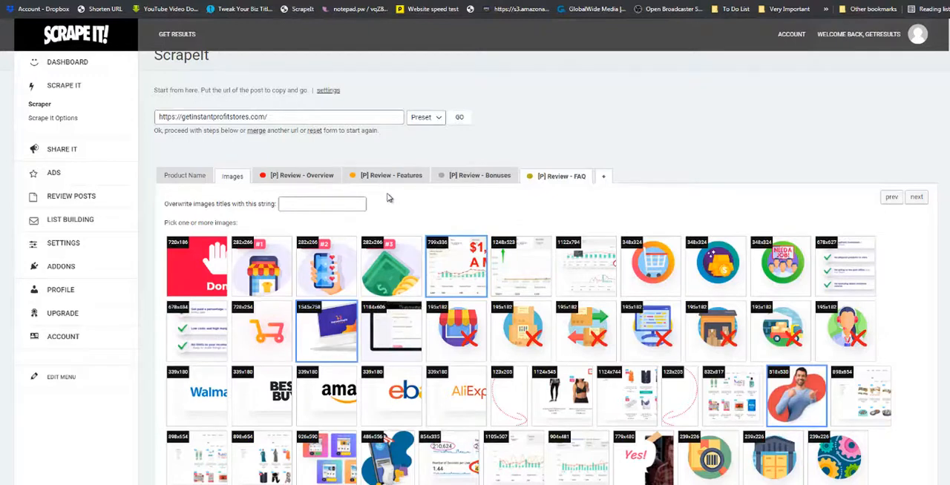
For the Review - Overview section, select the "1 Click App Lets You Launch" headline and the "For Effortless Commissions" line.
{"action": "left_click", "coordinate": [319, 178]}
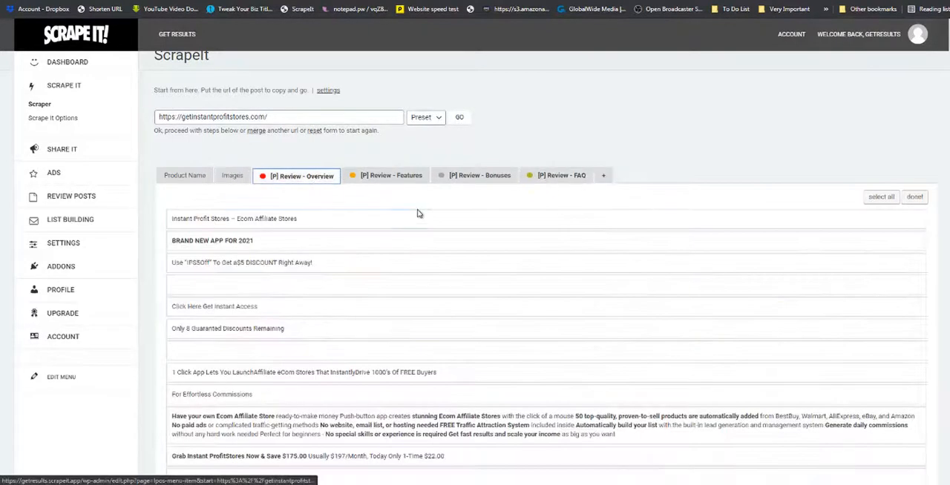
{"action": "scroll", "coordinate": [417, 214], "scroll_direction": "down", "scroll_amount": 2}
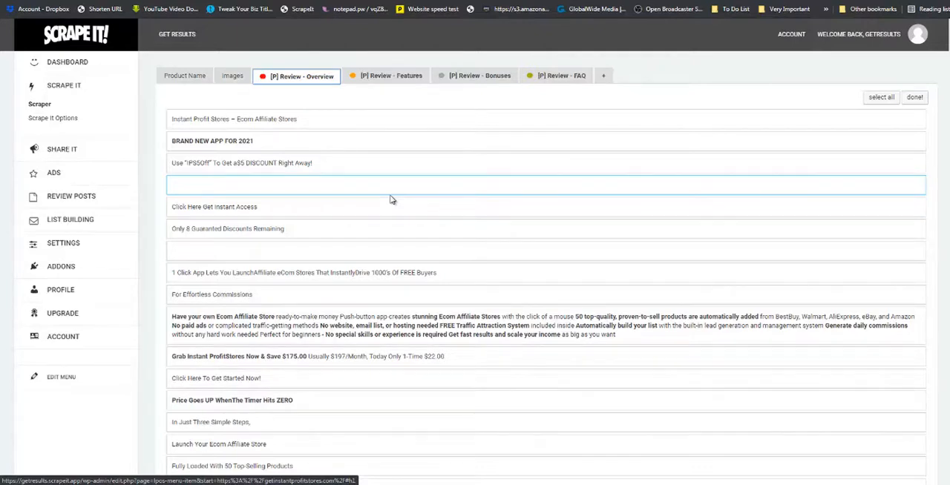
{"action": "scroll", "coordinate": [558, 144], "scroll_direction": "down", "scroll_amount": 2}
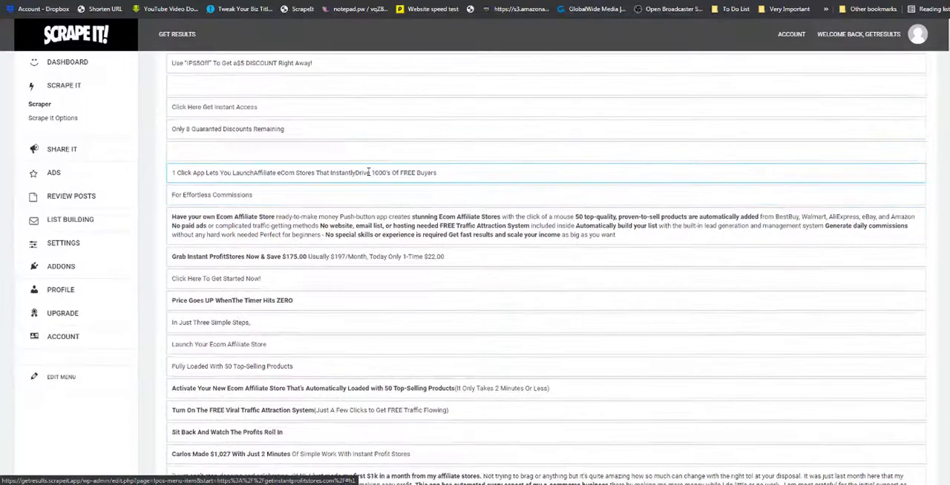
{"action": "left_click", "coordinate": [368, 172]}
{"action": "left_click", "coordinate": [328, 198]}
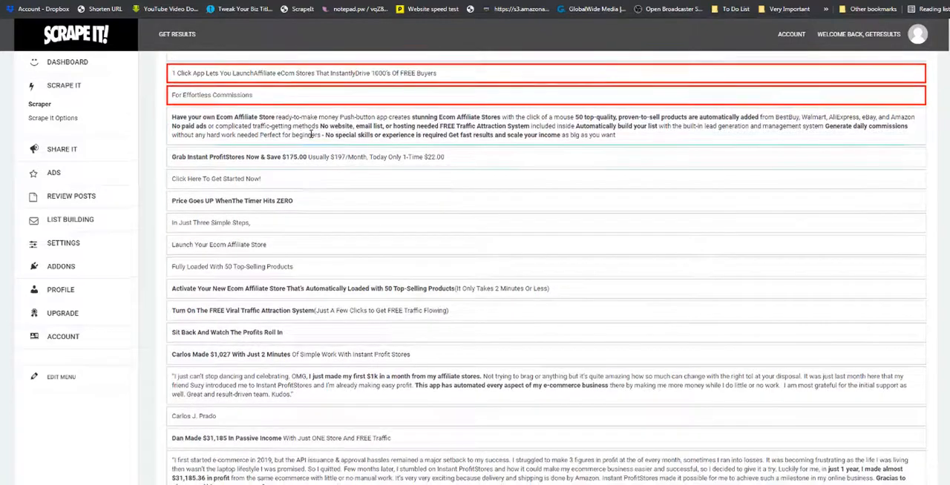
Add the "Have your own Ecom Affiliate Store" paragraph and the first two customer testimonial quotes to the Overview selection.
{"action": "scroll", "coordinate": [303, 233], "scroll_direction": "down", "scroll_amount": 2}
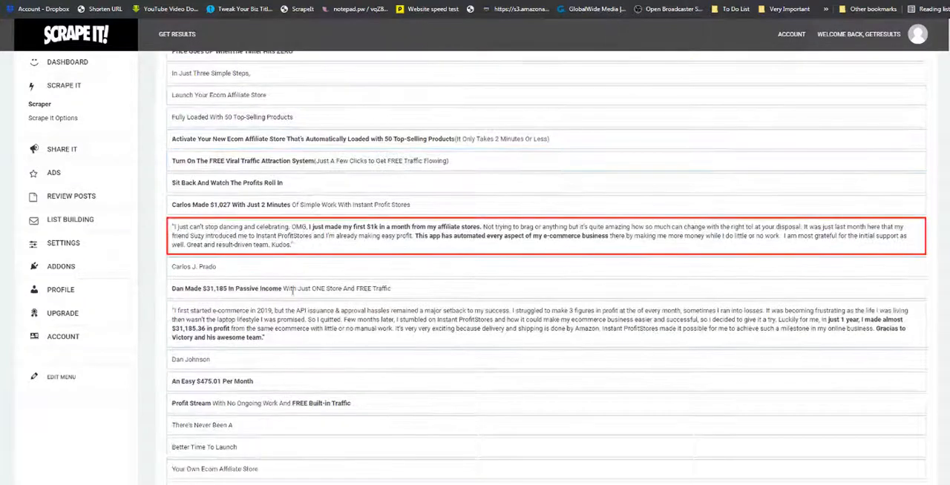
{"action": "scroll", "coordinate": [292, 290], "scroll_direction": "down", "scroll_amount": 2}
{"action": "scroll", "coordinate": [295, 306], "scroll_direction": "down", "scroll_amount": 2}
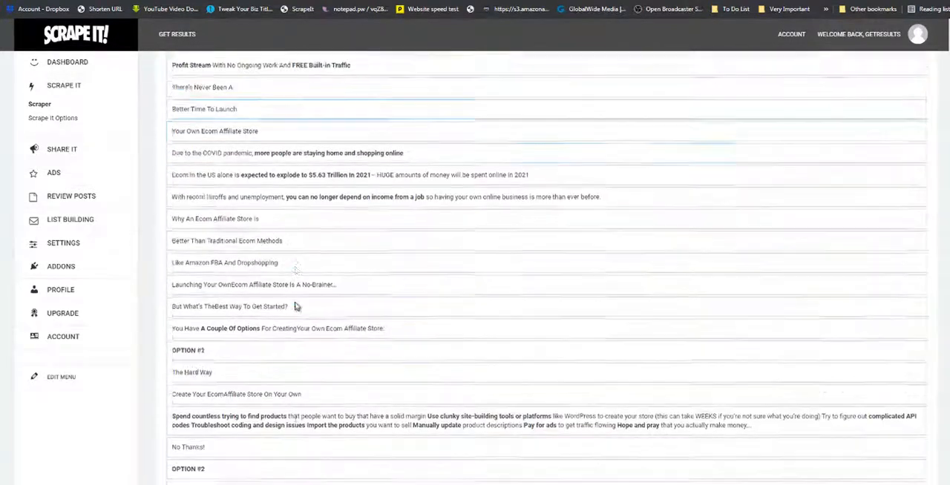
{"action": "scroll", "coordinate": [295, 306], "scroll_direction": "down", "scroll_amount": 1}
{"action": "scroll", "coordinate": [468, 180], "scroll_direction": "up", "scroll_amount": 6}
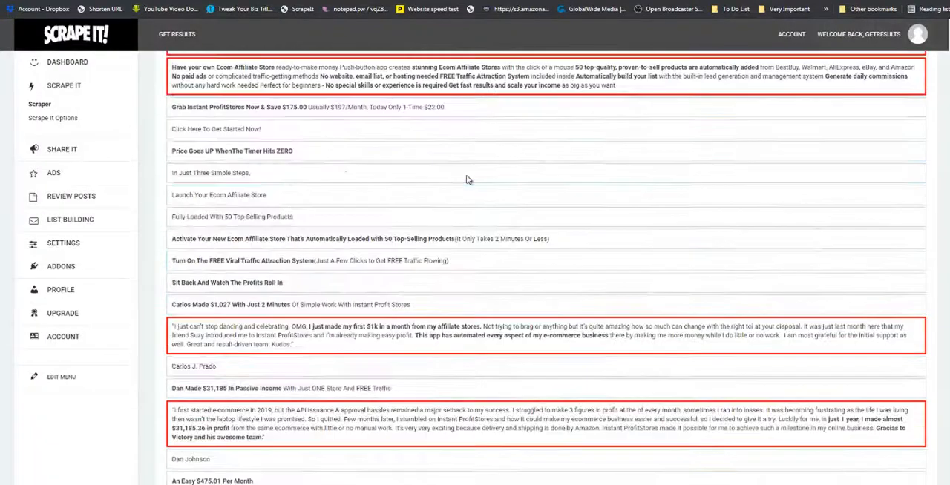
{"action": "scroll", "coordinate": [468, 180], "scroll_direction": "up", "scroll_amount": 5}
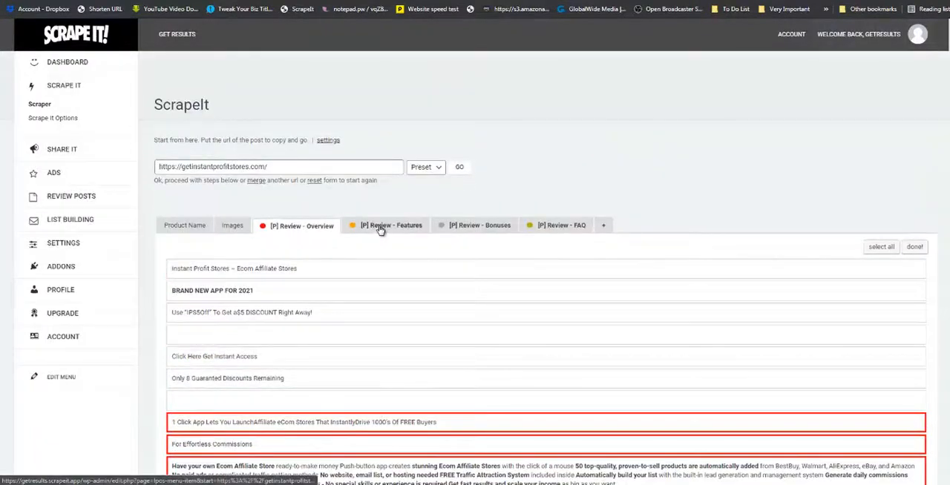
For the Review - Features section, select the seven consecutive lines from "No Complicated Store Building" through "No Customer Service".
{"action": "left_click", "coordinate": [381, 227]}
{"action": "scroll", "coordinate": [520, 193], "scroll_direction": "down", "scroll_amount": 10}
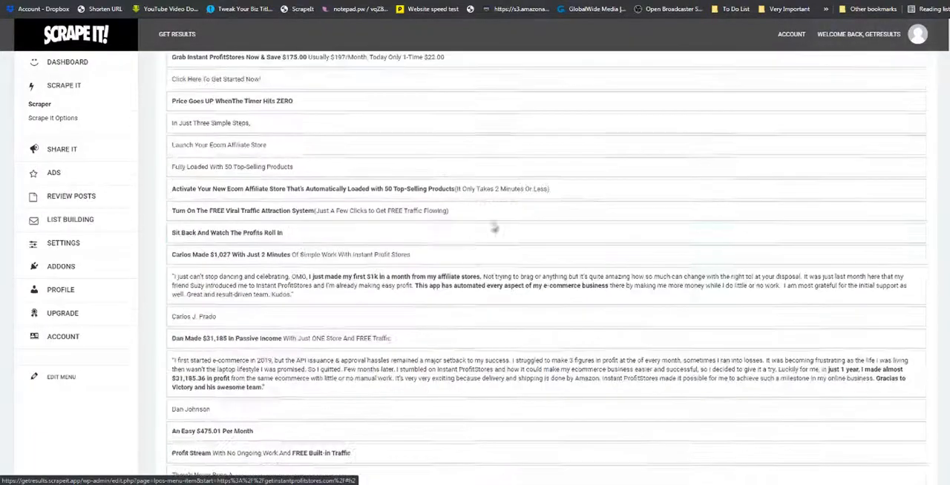
{"action": "scroll", "coordinate": [468, 242], "scroll_direction": "down", "scroll_amount": 15}
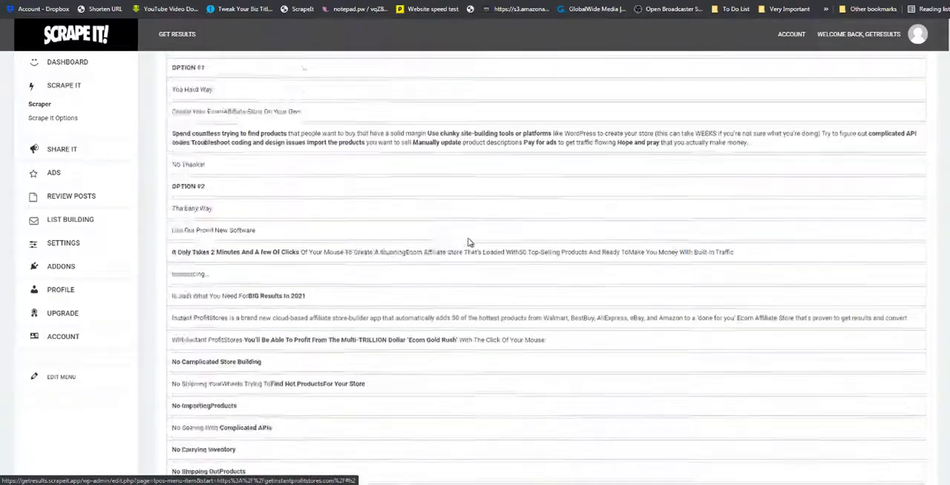
{"action": "scroll", "coordinate": [467, 242], "scroll_direction": "up", "scroll_amount": 1}
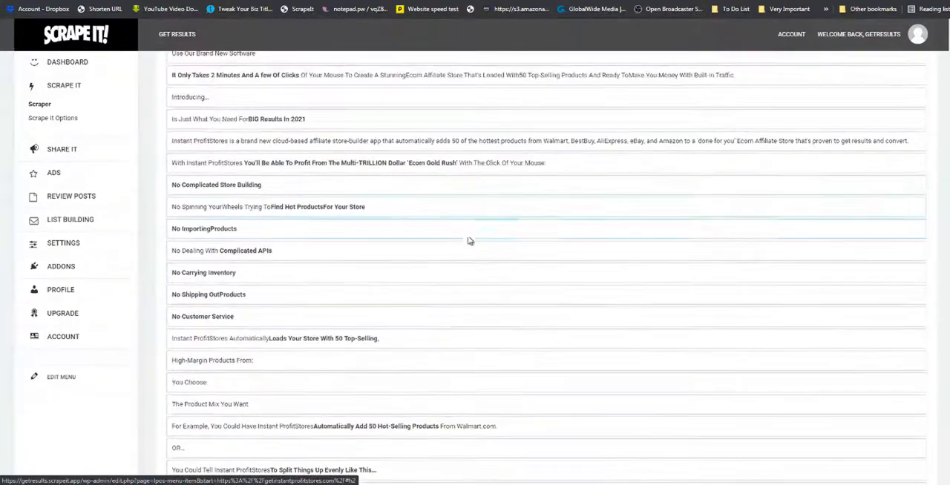
{"action": "left_click", "coordinate": [250, 184]}
{"action": "left_click", "coordinate": [253, 228]}
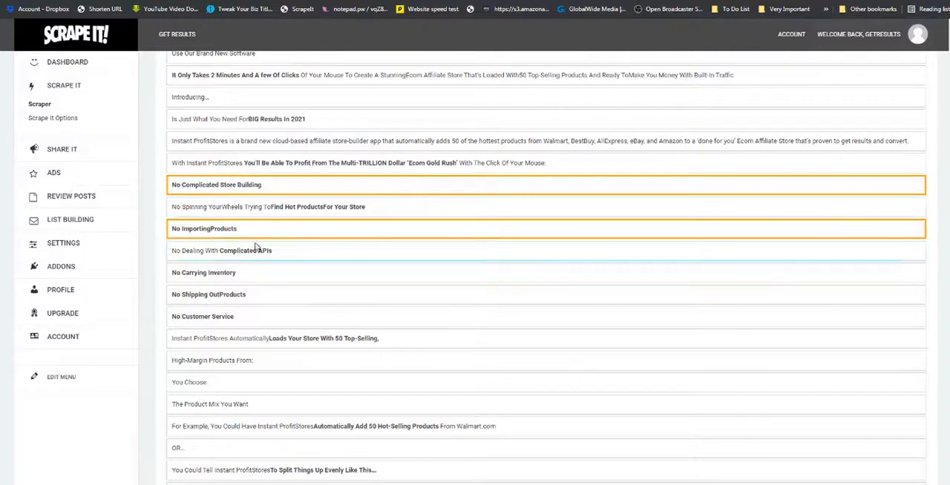
{"action": "left_click", "coordinate": [260, 208]}
{"action": "left_click", "coordinate": [257, 251]}
{"action": "left_click", "coordinate": [252, 273]}
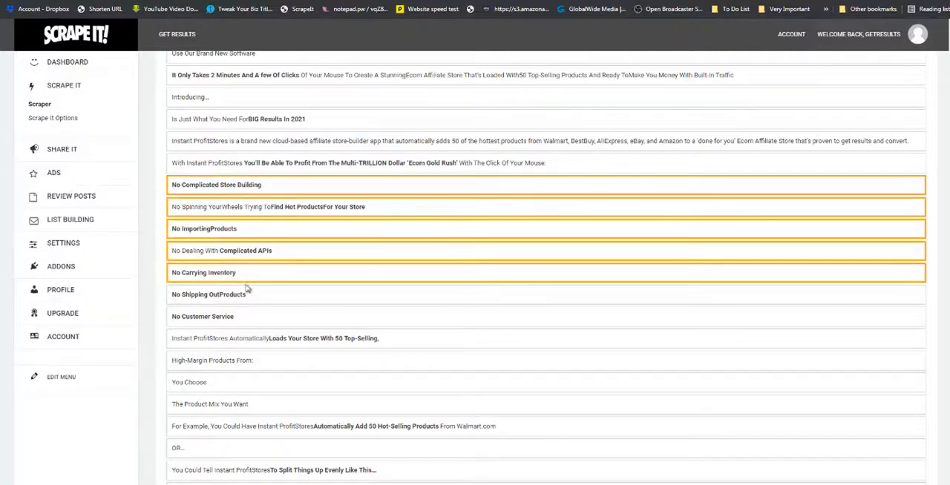
{"action": "left_click", "coordinate": [245, 294]}
{"action": "left_click", "coordinate": [240, 315]}
Add the "Get Paid Commissions On Every Sale" and "Once You Activate Your Instant Profit Store" lines to the Features selection.
{"action": "scroll", "coordinate": [252, 255], "scroll_direction": "down", "scroll_amount": 8}
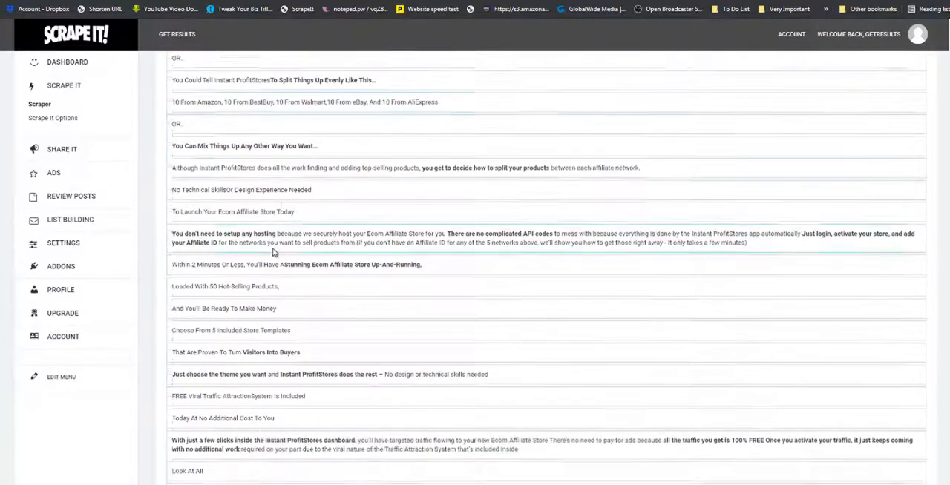
{"action": "scroll", "coordinate": [272, 251], "scroll_direction": "down", "scroll_amount": 3}
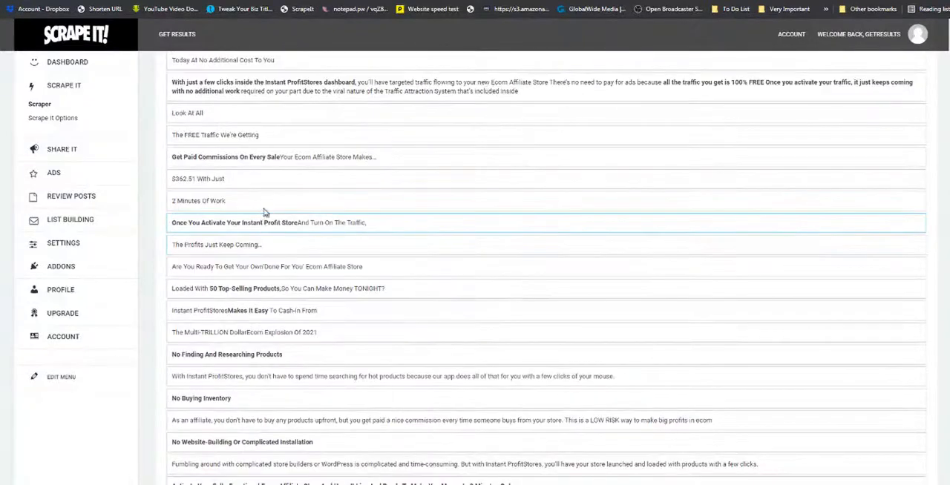
{"action": "left_click", "coordinate": [257, 158]}
{"action": "left_click", "coordinate": [254, 221]}
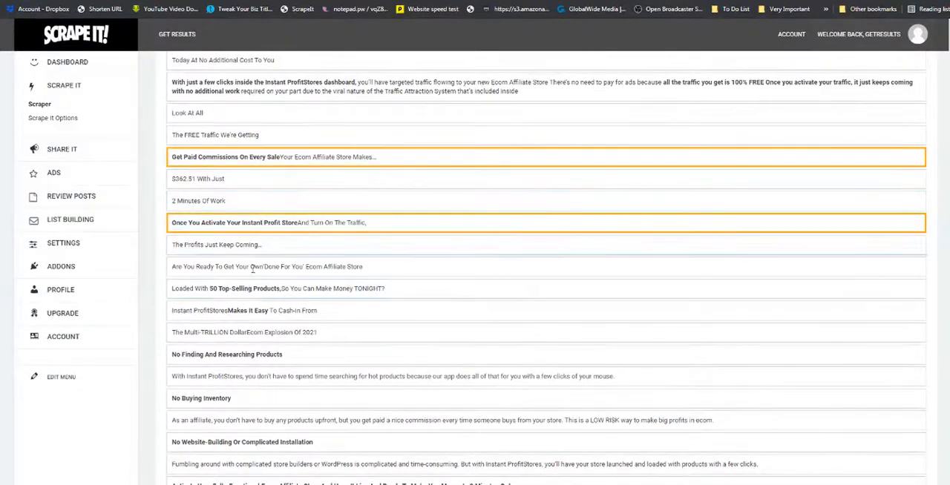
Add the "No Finding And Researching Products", "No Buying Inventory" and "No Website-Building Or Complicated Installation" headings to the Features selection.
{"action": "scroll", "coordinate": [249, 289], "scroll_direction": "down", "scroll_amount": 2}
{"action": "left_click", "coordinate": [250, 206]}
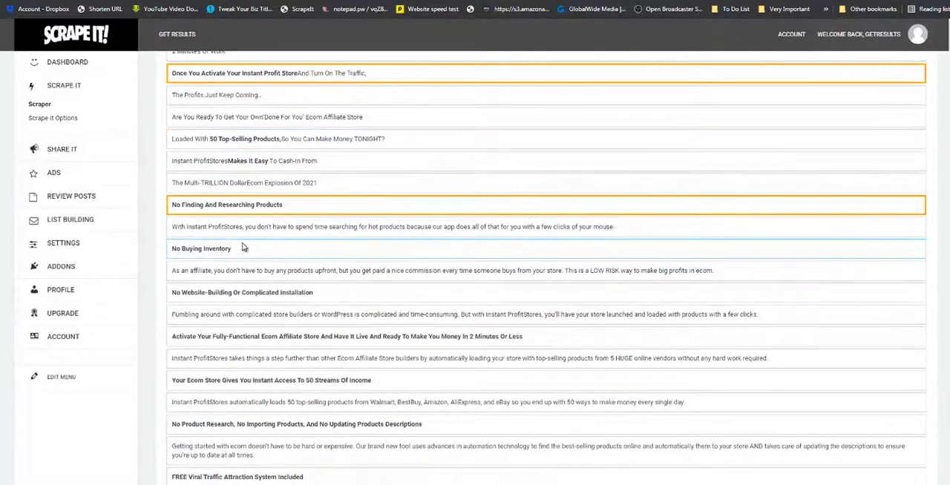
{"action": "left_click", "coordinate": [245, 249]}
{"action": "scroll", "coordinate": [251, 238], "scroll_direction": "down", "scroll_amount": 2}
{"action": "left_click", "coordinate": [258, 194]}
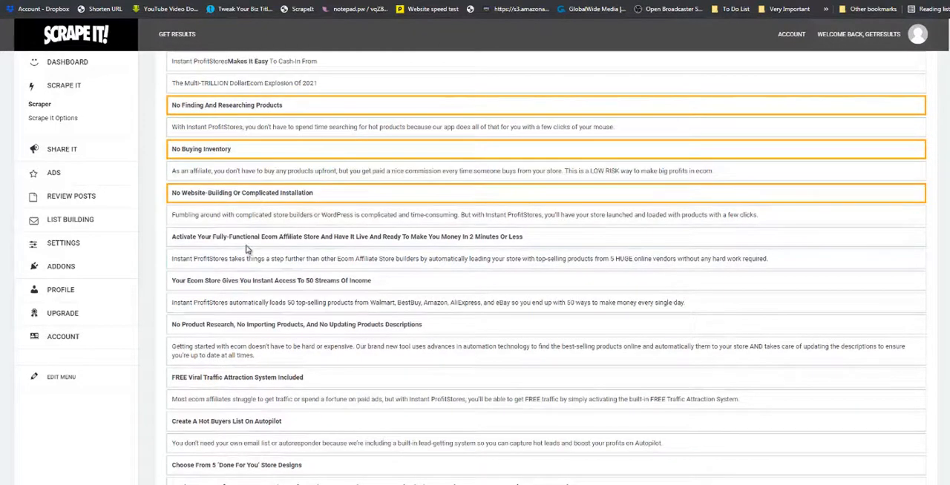
Add the "Activate Your Fully-Functional Ecom Affiliate Store" heading with its description, plus the "50 Streams Of Income" and "No Product Research" headings, to Features.
{"action": "left_click", "coordinate": [250, 236]}
{"action": "scroll", "coordinate": [249, 223], "scroll_direction": "down", "scroll_amount": 2}
{"action": "left_click", "coordinate": [242, 159]}
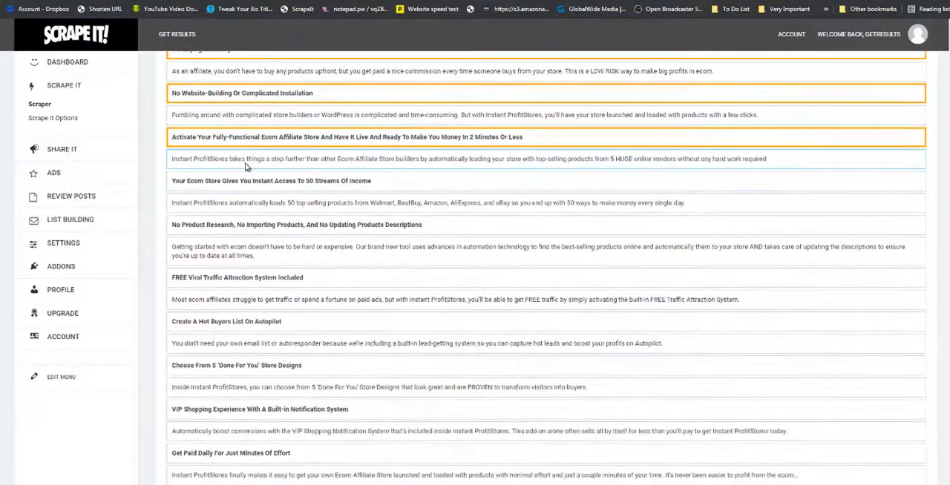
{"action": "left_click", "coordinate": [244, 186]}
{"action": "left_click", "coordinate": [234, 225]}
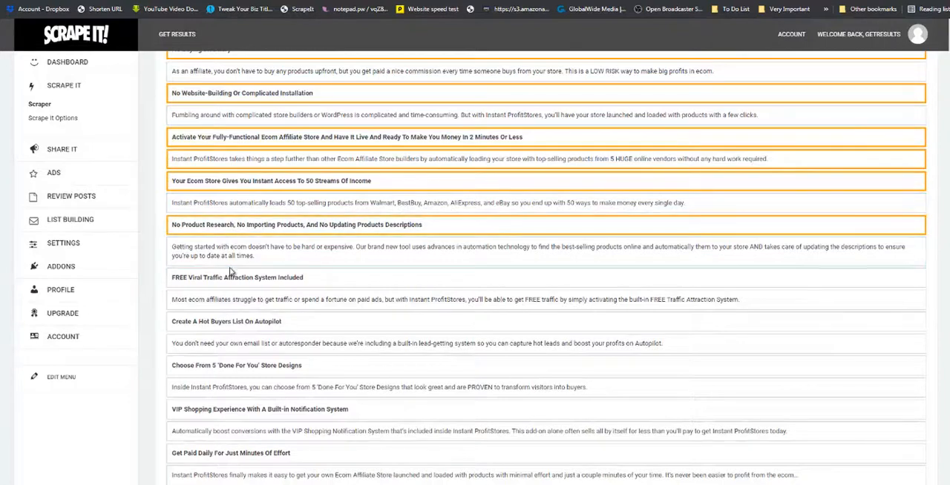
Add the five bold headings from "FREE Viral Traffic Attraction System Included" through "Get Paid Daily For Just Minutes Of Effort" to the Features selection.
{"action": "left_click", "coordinate": [231, 276]}
{"action": "scroll", "coordinate": [232, 276], "scroll_direction": "down", "scroll_amount": 3}
{"action": "left_click", "coordinate": [235, 172]}
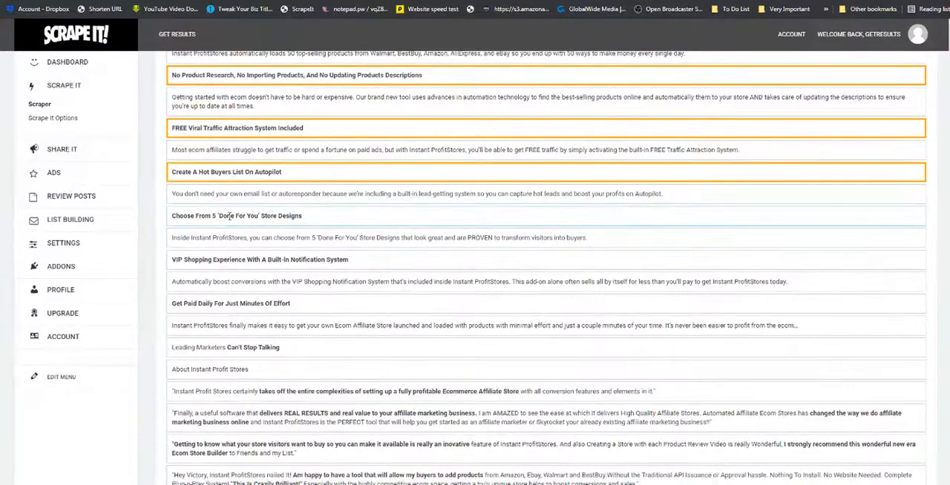
{"action": "left_click", "coordinate": [234, 216]}
{"action": "left_click", "coordinate": [235, 260]}
{"action": "left_click", "coordinate": [236, 303]}
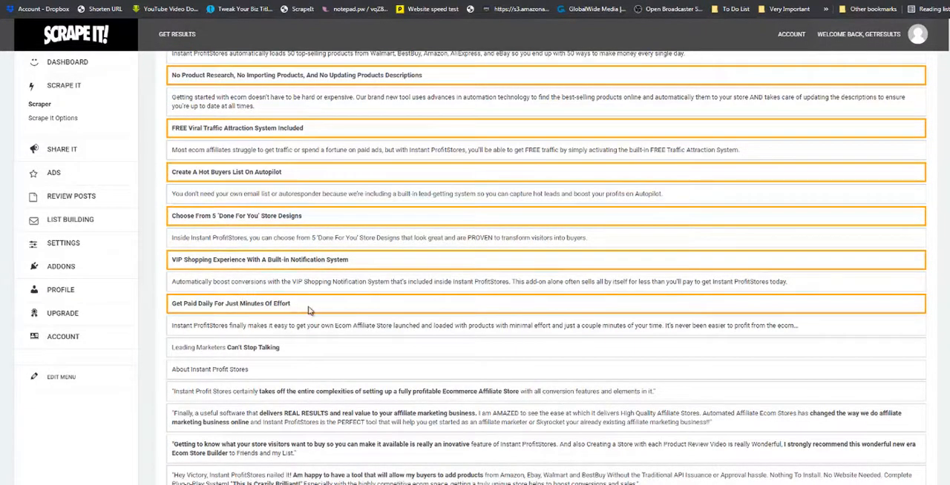
Add the six bold headings from "You Don't Need Any Design Skills" through "No Email Marketing Software Or Autoresponder Is Required" to the Features selection.
{"action": "scroll", "coordinate": [310, 311], "scroll_direction": "up", "scroll_amount": 1}
{"action": "scroll", "coordinate": [311, 310], "scroll_direction": "down", "scroll_amount": 3}
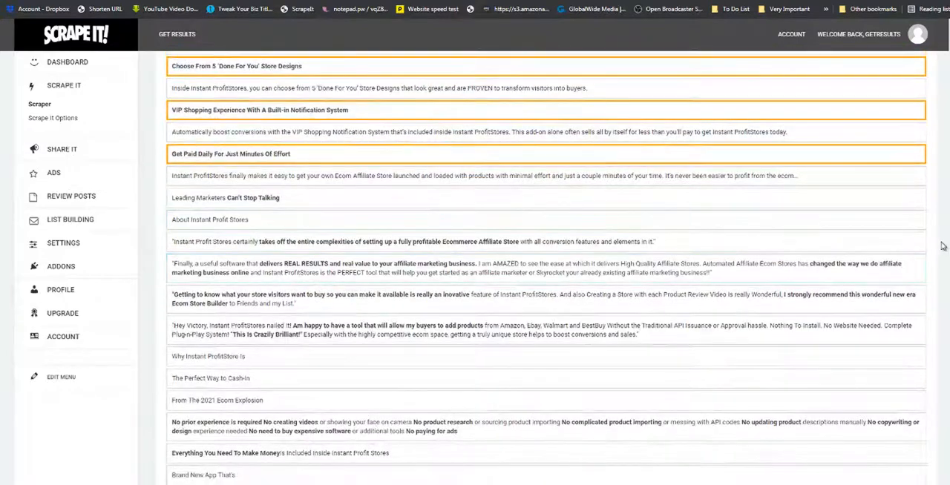
{"action": "scroll", "coordinate": [546, 268], "scroll_direction": "down", "scroll_amount": 6}
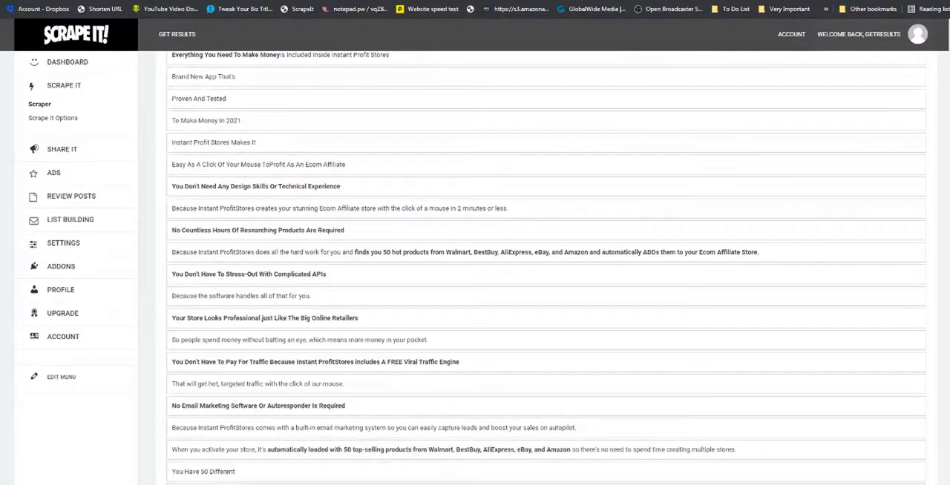
{"action": "left_click", "coordinate": [301, 194]}
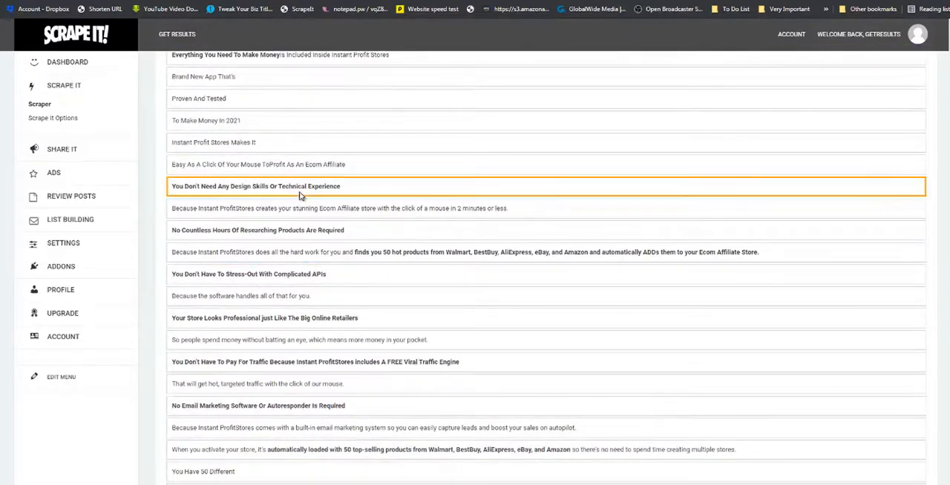
{"action": "left_click", "coordinate": [277, 229]}
{"action": "left_click", "coordinate": [262, 274]}
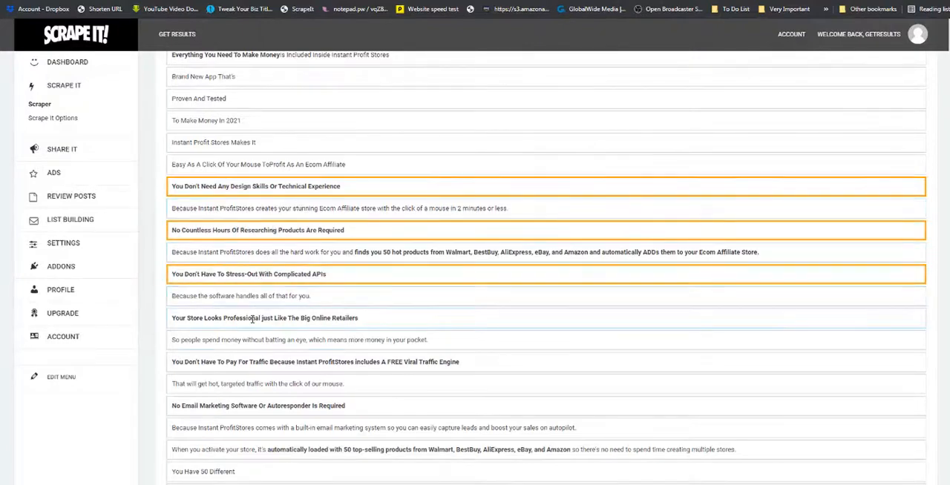
{"action": "left_click", "coordinate": [253, 319]}
{"action": "left_click", "coordinate": [253, 362]}
{"action": "left_click", "coordinate": [263, 406]}
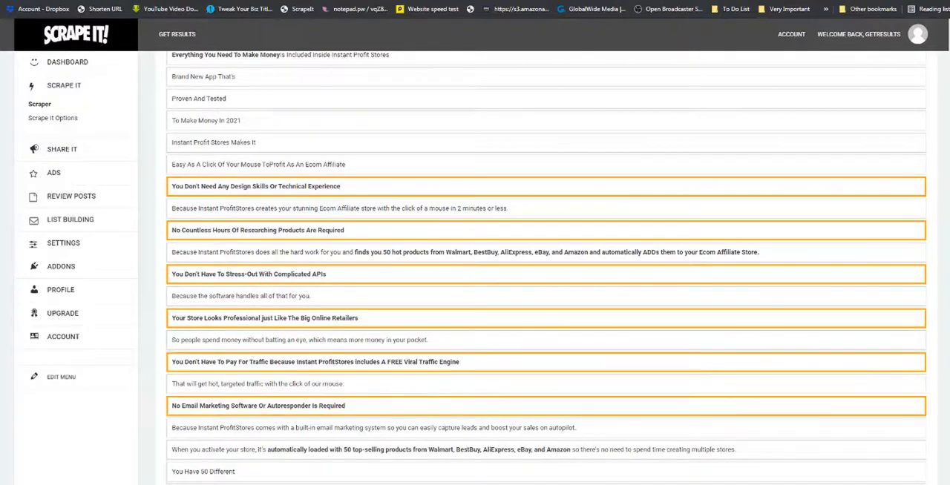
For the Review - Bonuses section, select the "Get These Bonuses" heading and the "Valued At $1,988 For FREE" line.
{"action": "scroll", "coordinate": [545, 297], "scroll_direction": "up", "scroll_amount": 20}
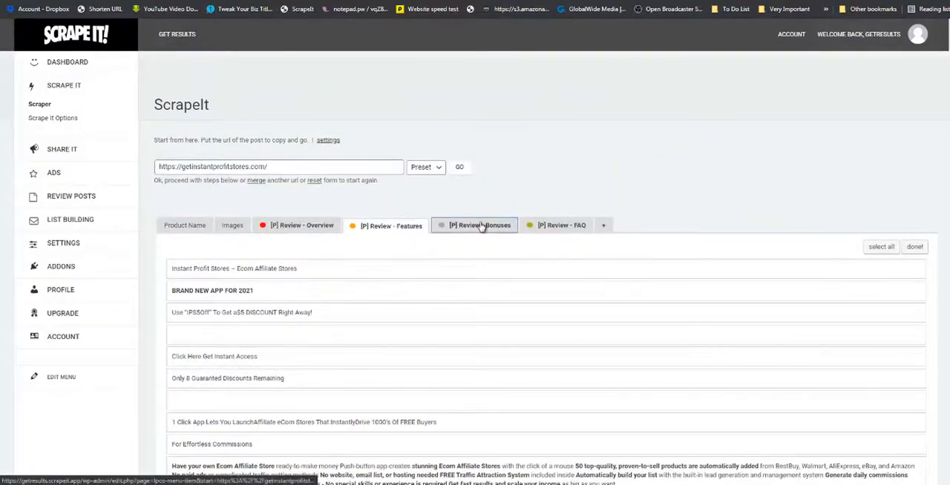
{"action": "scroll", "coordinate": [946, 173], "scroll_direction": "down", "scroll_amount": 15}
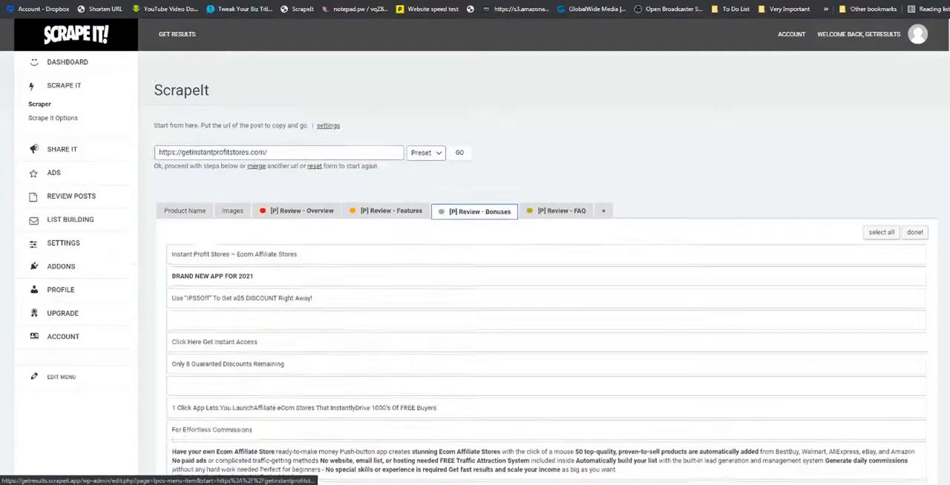
{"action": "scroll", "coordinate": [946, 172], "scroll_direction": "down", "scroll_amount": 15}
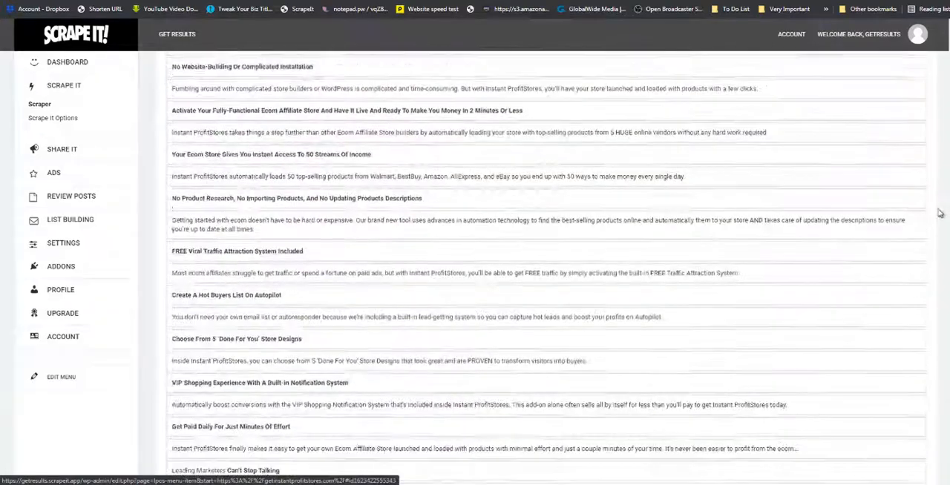
{"action": "scroll", "coordinate": [940, 238], "scroll_direction": "down", "scroll_amount": 15}
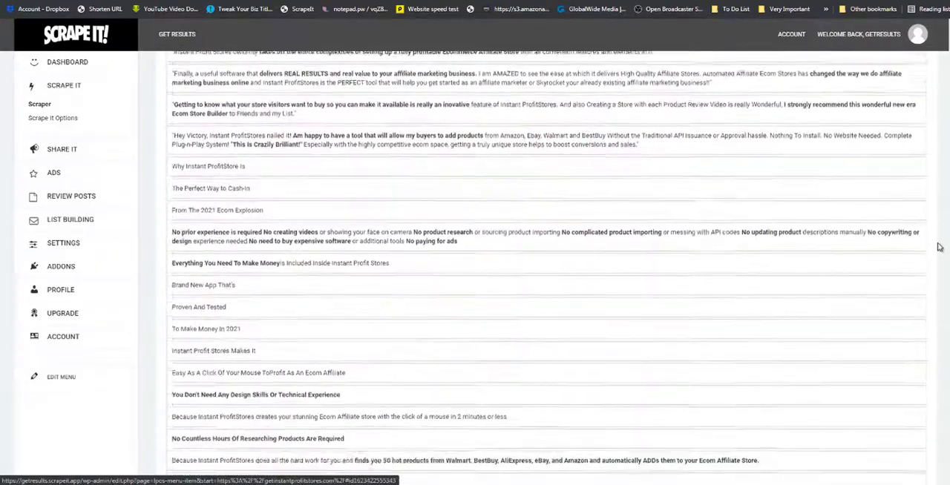
{"action": "scroll", "coordinate": [939, 268], "scroll_direction": "down", "scroll_amount": 15}
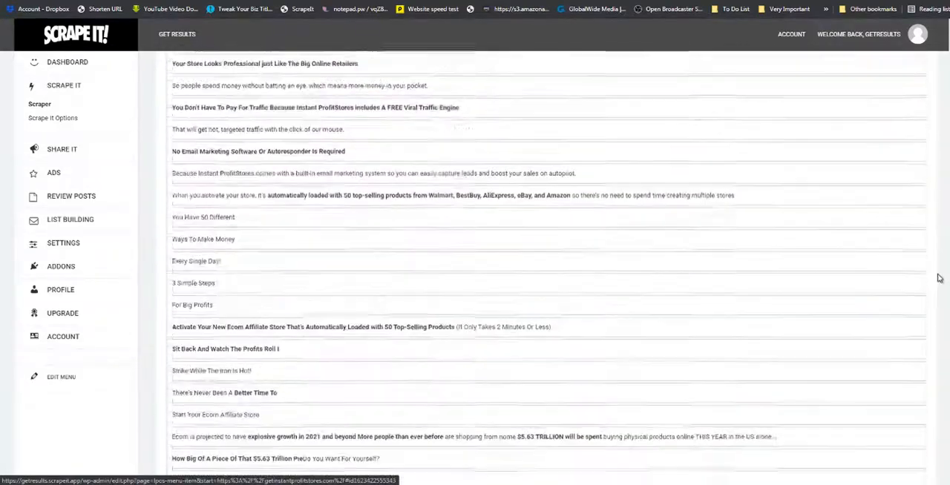
{"action": "scroll", "coordinate": [937, 319], "scroll_direction": "down", "scroll_amount": 15}
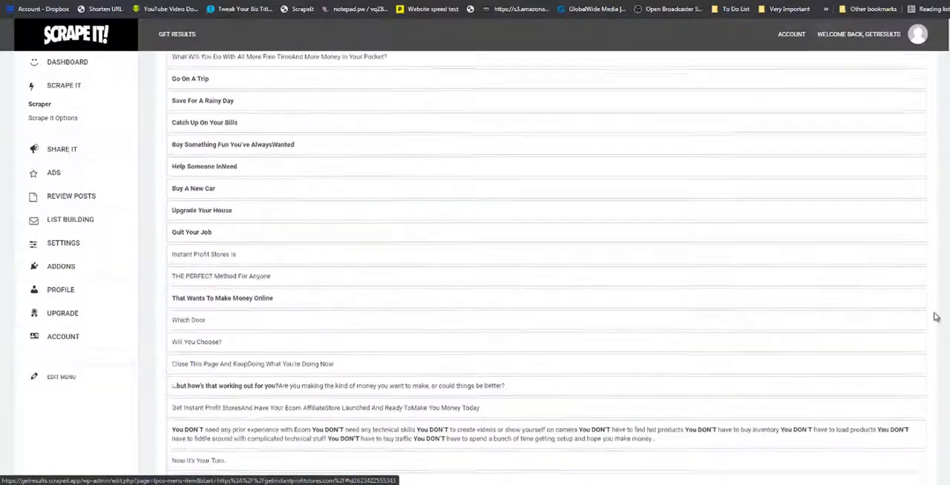
{"action": "scroll", "coordinate": [937, 341], "scroll_direction": "down", "scroll_amount": 3}
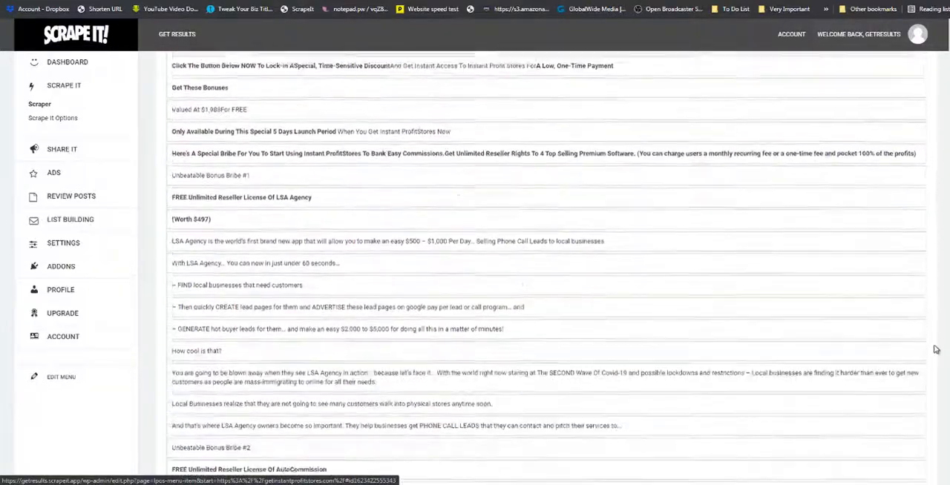
{"action": "scroll", "coordinate": [936, 339], "scroll_direction": "up", "scroll_amount": 3}
{"action": "scroll", "coordinate": [936, 339], "scroll_direction": "up", "scroll_amount": 1}
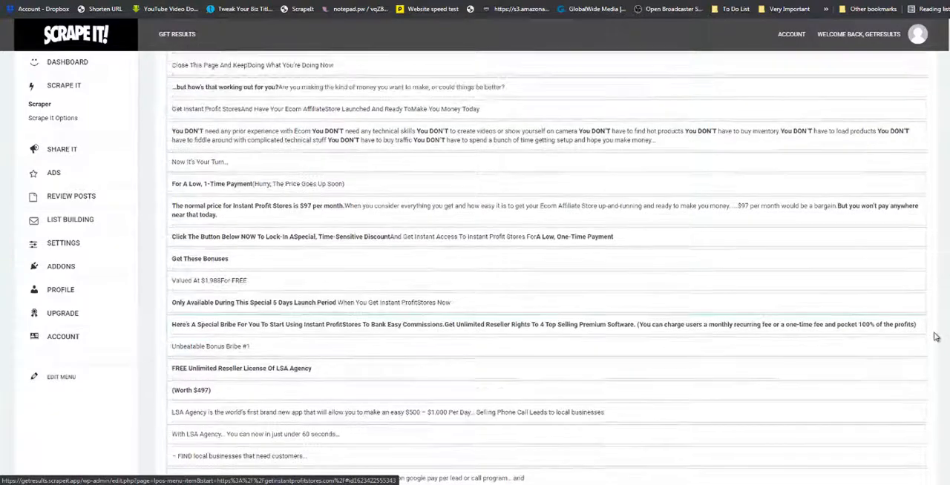
{"action": "left_click", "coordinate": [246, 265]}
{"action": "left_click", "coordinate": [245, 287]}
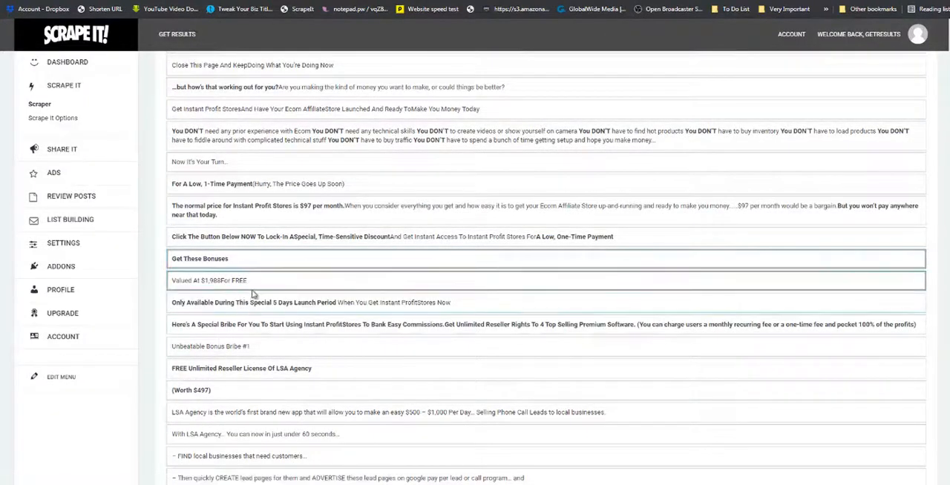
Add the LSA Agency bonus to the Bonuses selection, from its reseller license title and $497 worth through the "GENERATE hot buyer leads" line.
{"action": "scroll", "coordinate": [256, 282], "scroll_direction": "down", "scroll_amount": 3}
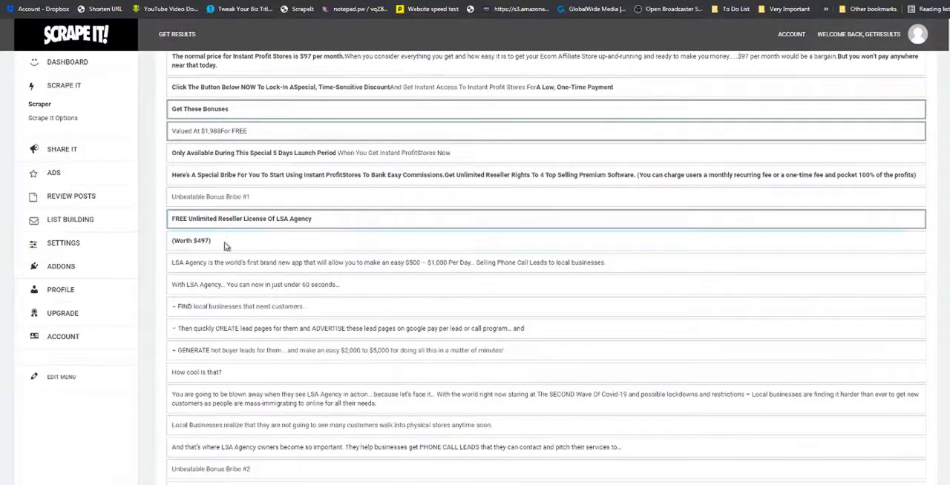
{"action": "left_click", "coordinate": [225, 288]}
{"action": "left_click", "coordinate": [227, 310]}
{"action": "scroll", "coordinate": [240, 289], "scroll_direction": "down", "scroll_amount": 3}
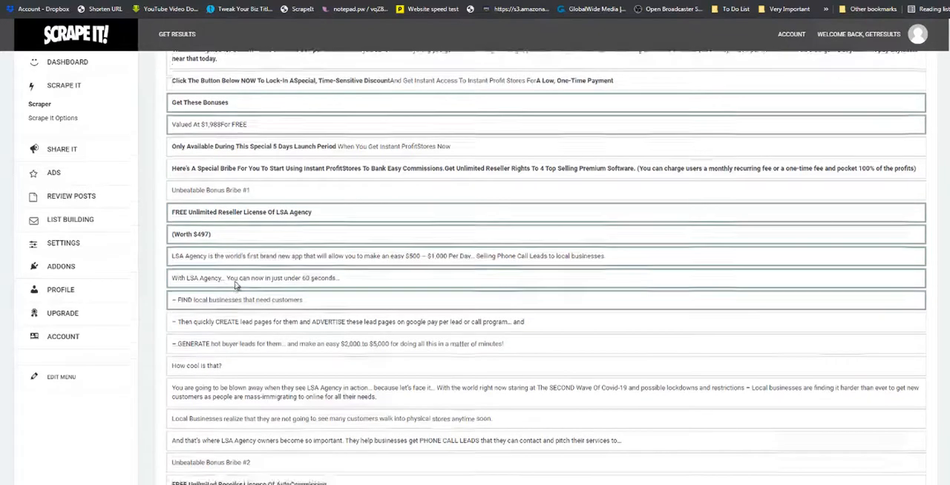
{"action": "left_click", "coordinate": [237, 179]}
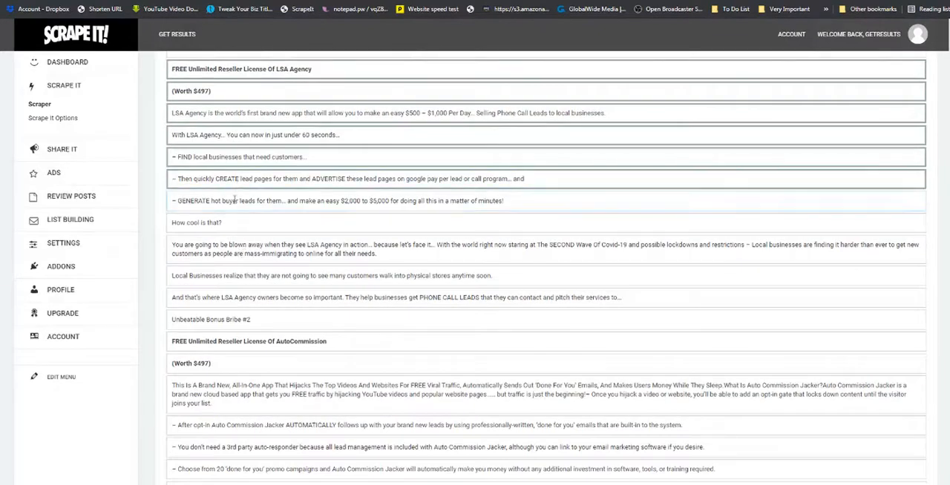
{"action": "left_click", "coordinate": [235, 201]}
Add the AutoCommission reseller license title, its "Worth $497" line and the "Brand New, All-In-One App" paragraph to the Bonuses selection.
{"action": "scroll", "coordinate": [226, 227], "scroll_direction": "down", "scroll_amount": 2}
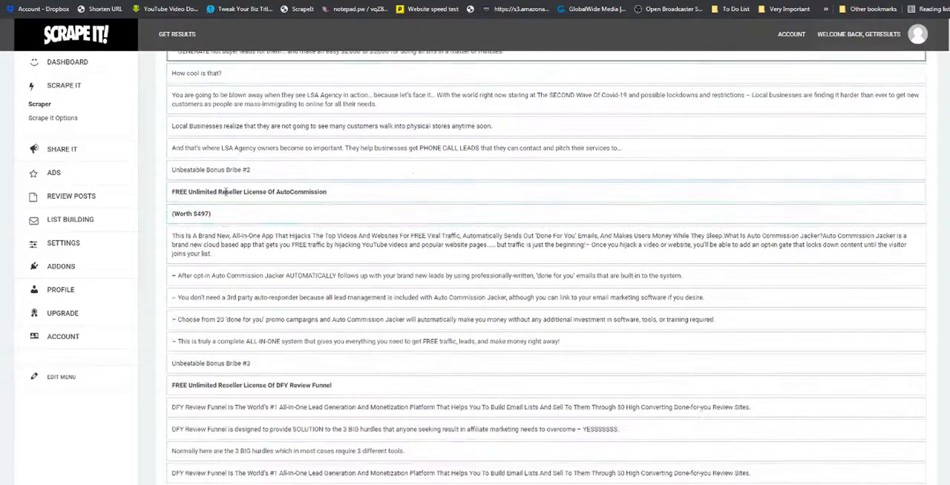
{"action": "left_click", "coordinate": [224, 193]}
{"action": "left_click", "coordinate": [222, 214]}
{"action": "scroll", "coordinate": [230, 231], "scroll_direction": "down", "scroll_amount": 1}
{"action": "left_click", "coordinate": [226, 202]}
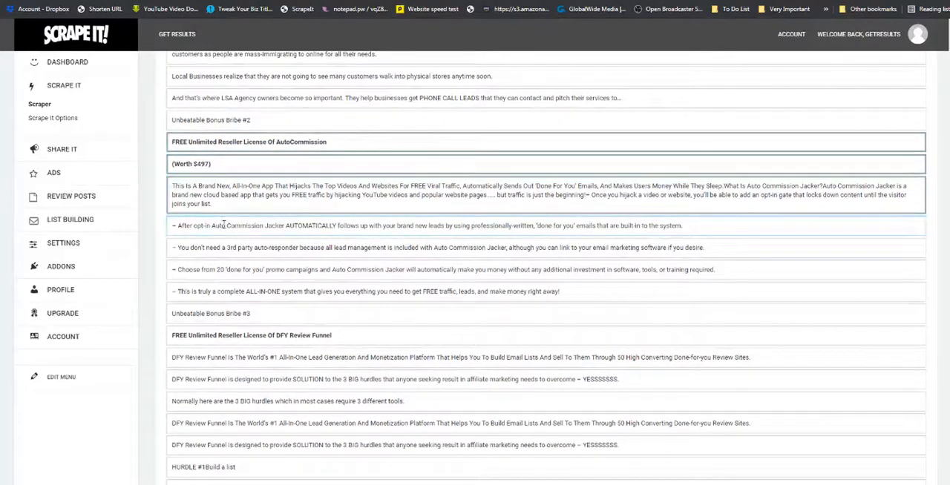
Add the four dashed Auto Commission Jacker feature lines and the "Unbeatable Bonus Bribe #3" heading to the Bonuses selection.
{"action": "left_click", "coordinate": [222, 225]}
{"action": "left_click", "coordinate": [220, 248]}
{"action": "left_click", "coordinate": [219, 269]}
{"action": "left_click", "coordinate": [220, 291]}
{"action": "left_click", "coordinate": [222, 314]}
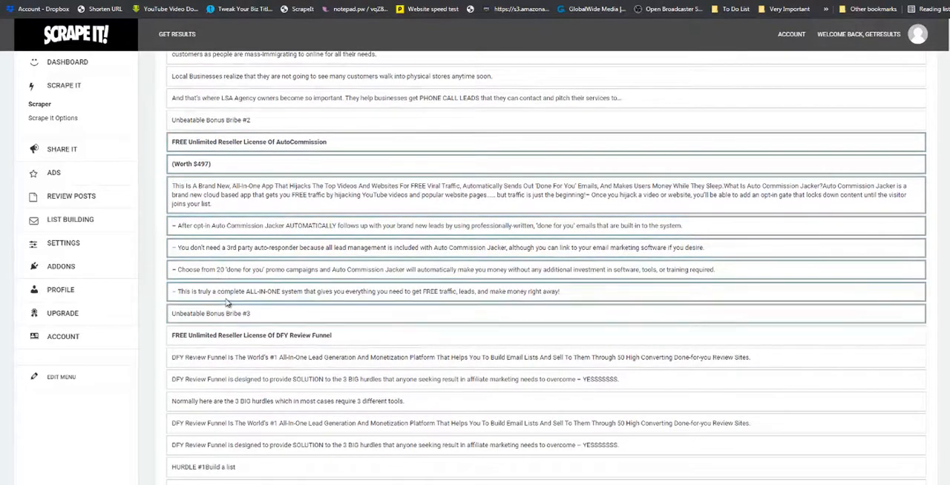
{"action": "scroll", "coordinate": [223, 222], "scroll_direction": "down", "scroll_amount": 2}
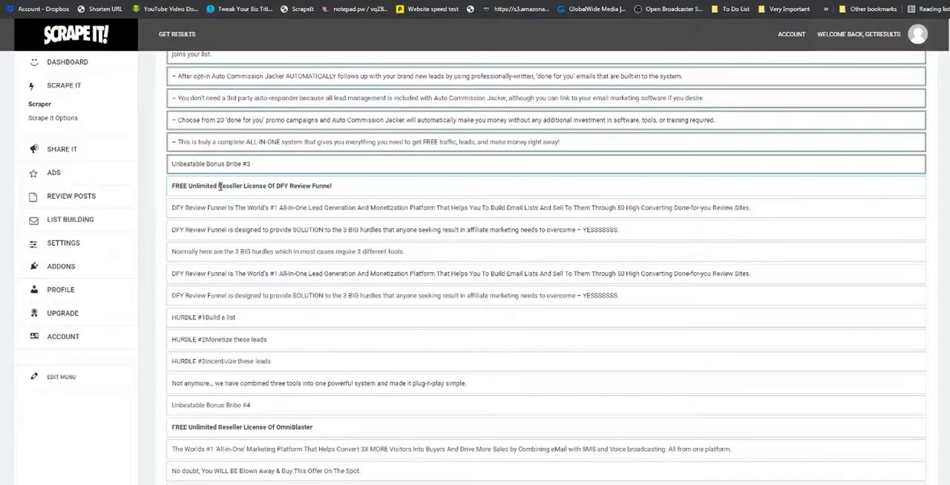
Add the DFY Review Funnel bonus to the Bonuses selection, from its reseller license title through the "HURDLE #3" line.
{"action": "left_click", "coordinate": [220, 186]}
{"action": "scroll", "coordinate": [227, 223], "scroll_direction": "down", "scroll_amount": 3}
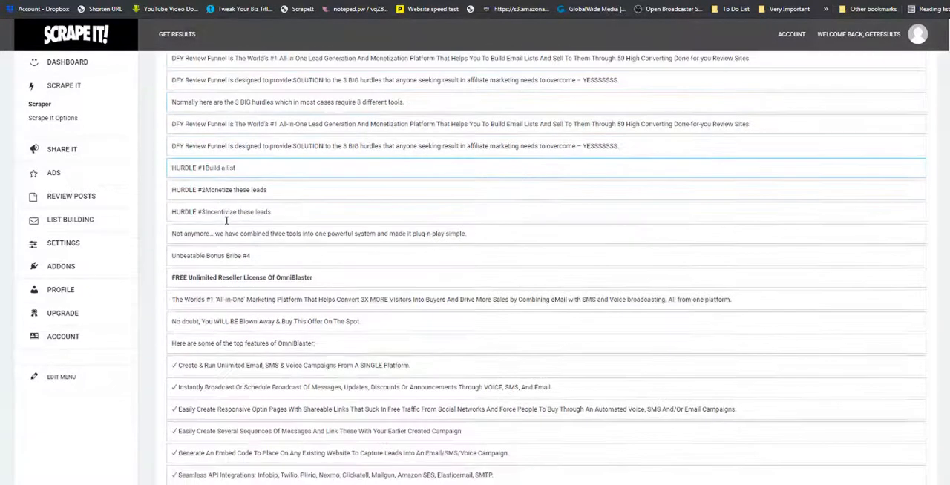
{"action": "scroll", "coordinate": [228, 223], "scroll_direction": "up", "scroll_amount": 2}
{"action": "left_click", "coordinate": [218, 170]}
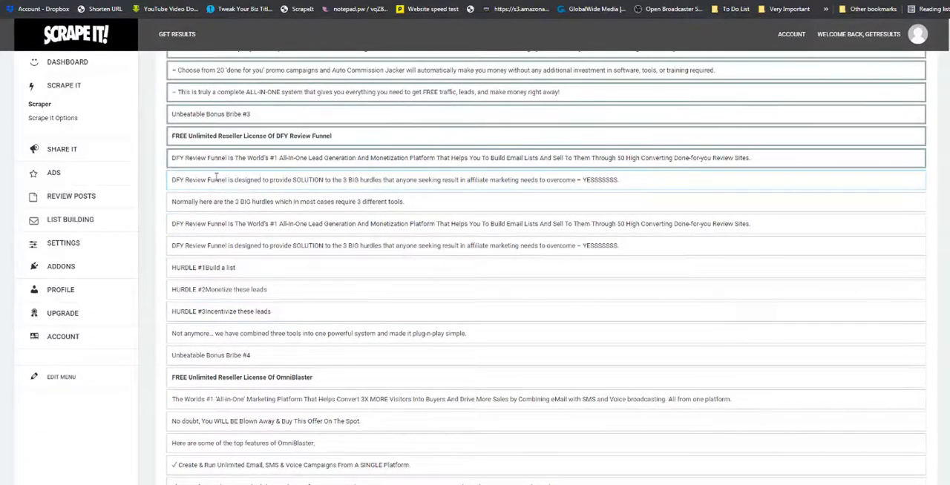
{"action": "left_click", "coordinate": [217, 185]}
{"action": "left_click", "coordinate": [216, 207]}
{"action": "left_click", "coordinate": [217, 227]}
{"action": "left_click", "coordinate": [217, 246]}
{"action": "left_click", "coordinate": [214, 268]}
{"action": "left_click", "coordinate": [213, 291]}
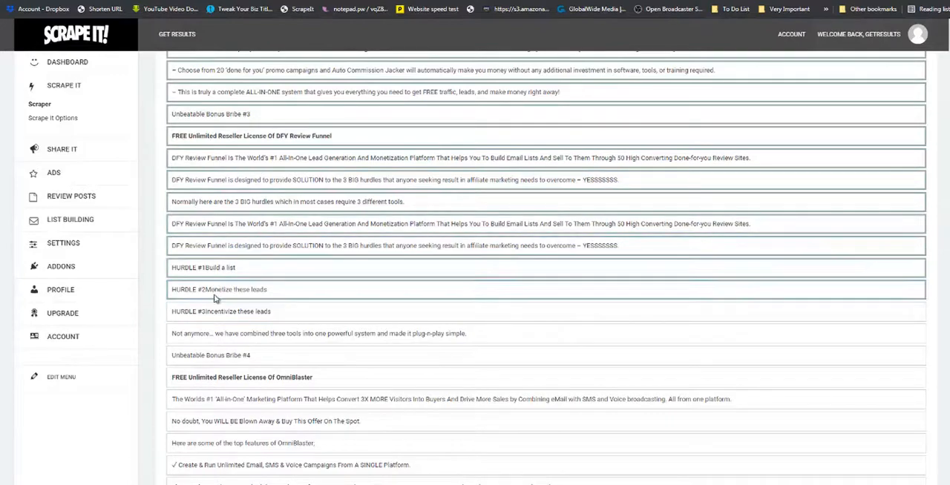
{"action": "left_click", "coordinate": [220, 311]}
Add the OmniBlaster reseller license title and the three lines below it, through "Here are some of the top features", to the Bonuses selection.
{"action": "scroll", "coordinate": [222, 304], "scroll_direction": "down", "scroll_amount": 3}
{"action": "left_click", "coordinate": [232, 228]}
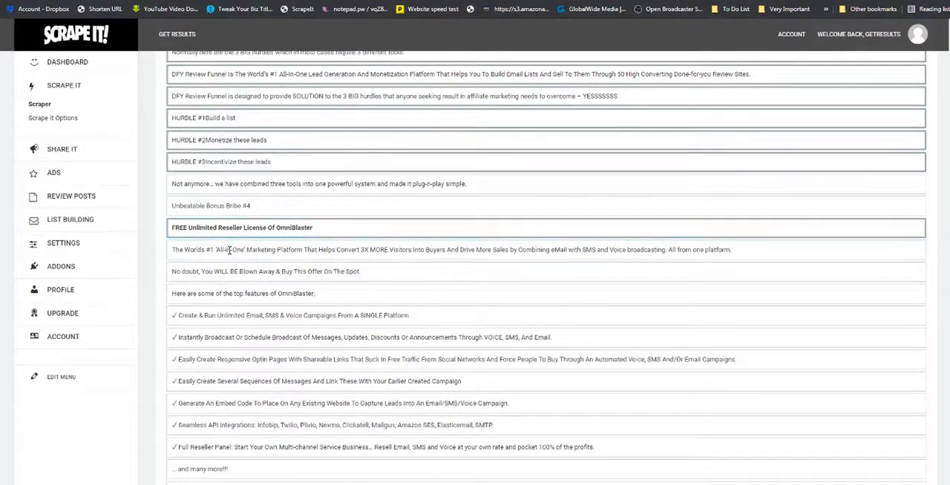
{"action": "left_click", "coordinate": [229, 249]}
{"action": "left_click", "coordinate": [231, 271]}
{"action": "left_click", "coordinate": [227, 293]}
Add the seven check-marked OmniBlaster feature lines, from "Create & Run Unlimited Email" through "Full Reseller Panel", to the Bonuses selection.
{"action": "left_click", "coordinate": [223, 315]}
{"action": "scroll", "coordinate": [222, 315], "scroll_direction": "down", "scroll_amount": 3}
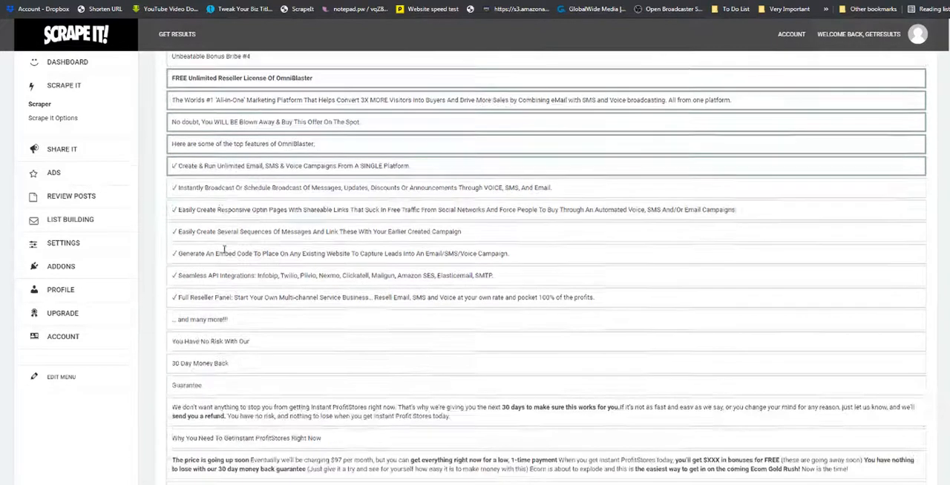
{"action": "left_click", "coordinate": [219, 188]}
{"action": "left_click", "coordinate": [219, 209]}
{"action": "left_click", "coordinate": [220, 232]}
{"action": "left_click", "coordinate": [221, 253]}
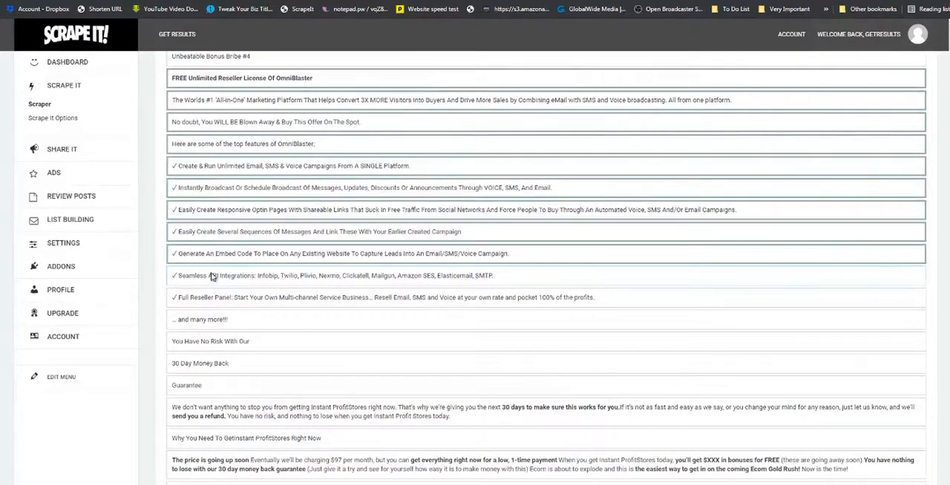
{"action": "left_click", "coordinate": [212, 276]}
{"action": "left_click", "coordinate": [210, 297]}
Switch to the Review - FAQ section and select the "Frequently Asked Questions" heading for it.
{"action": "scroll", "coordinate": [210, 297], "scroll_direction": "down", "scroll_amount": 5}
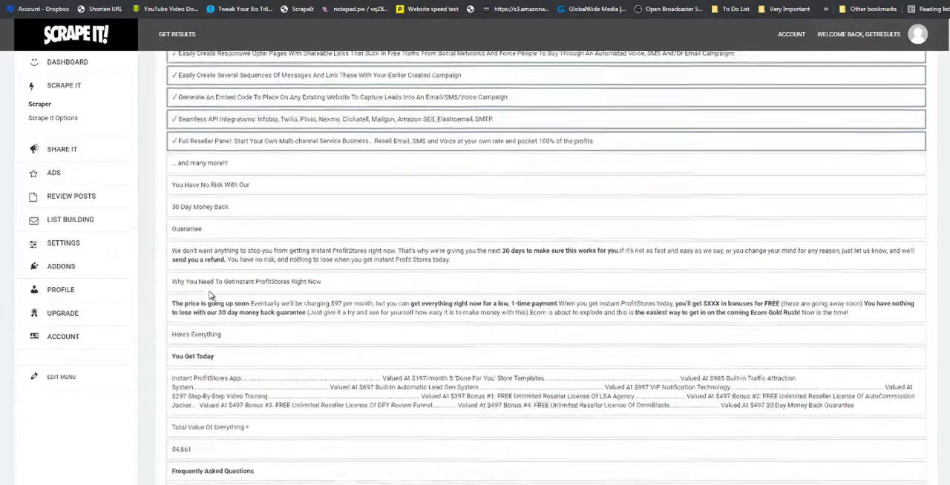
{"action": "scroll", "coordinate": [210, 295], "scroll_direction": "up", "scroll_amount": 2}
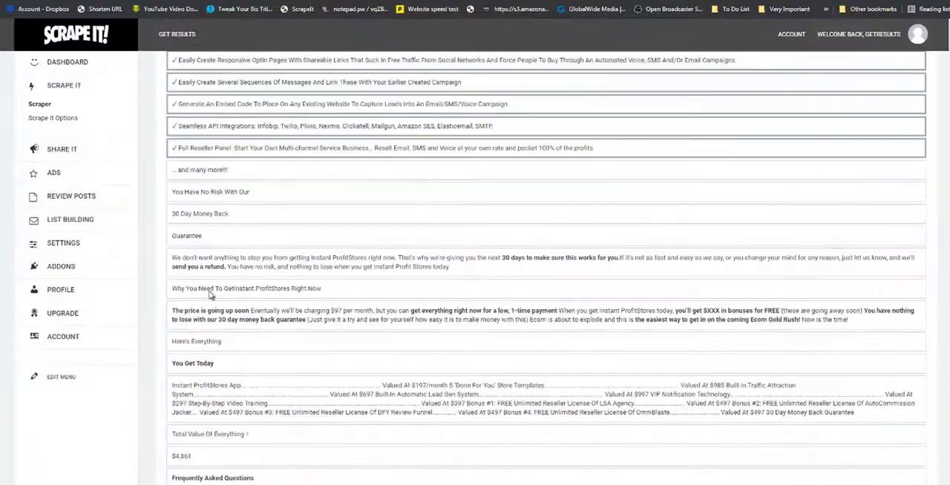
{"action": "scroll", "coordinate": [215, 289], "scroll_direction": "up", "scroll_amount": 3}
{"action": "scroll", "coordinate": [801, 197], "scroll_direction": "up", "scroll_amount": 15}
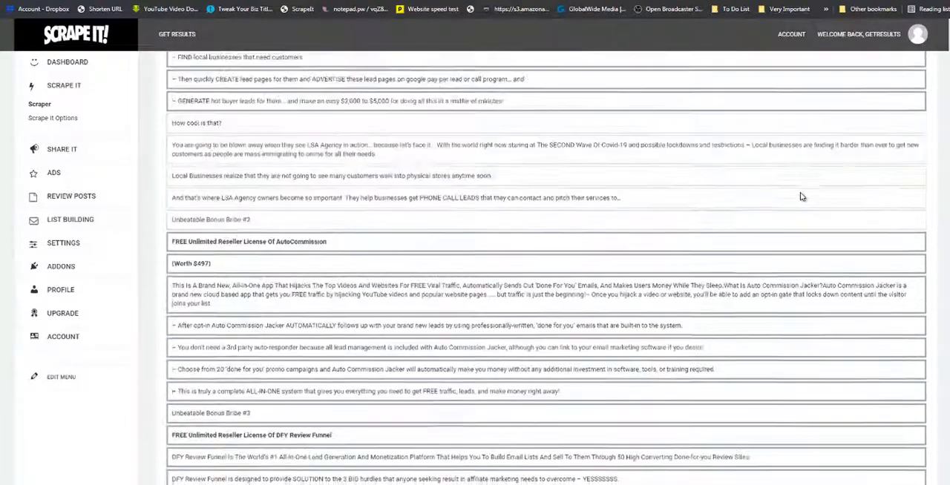
{"action": "scroll", "coordinate": [801, 197], "scroll_direction": "up", "scroll_amount": 1}
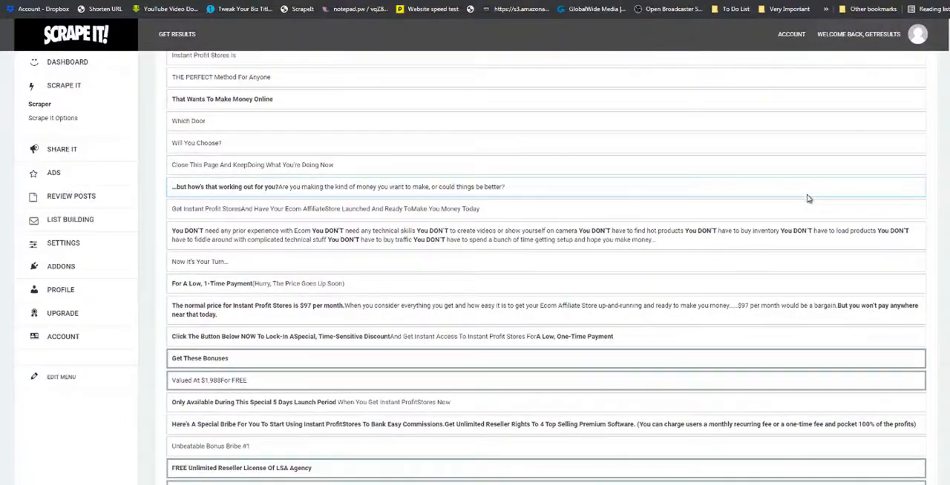
{"action": "scroll", "coordinate": [547, 268], "scroll_direction": "up", "scroll_amount": 20}
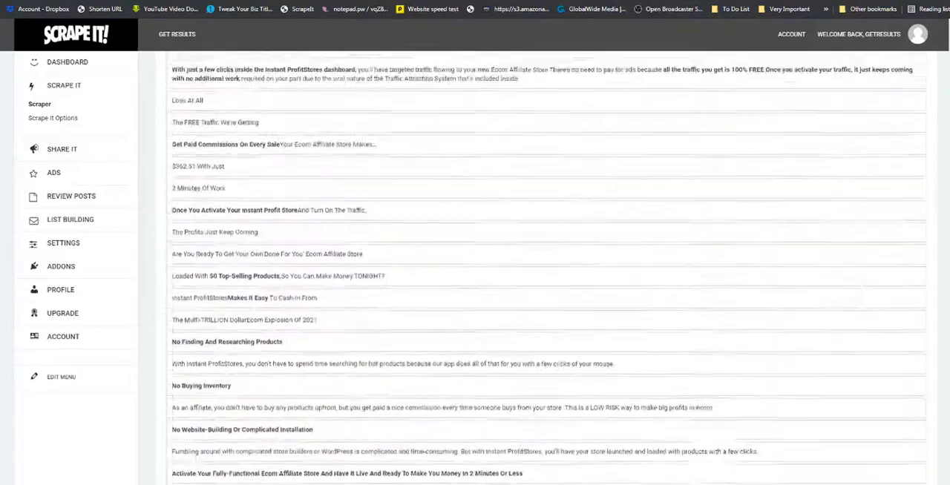
{"action": "scroll", "coordinate": [547, 268], "scroll_direction": "up", "scroll_amount": 15}
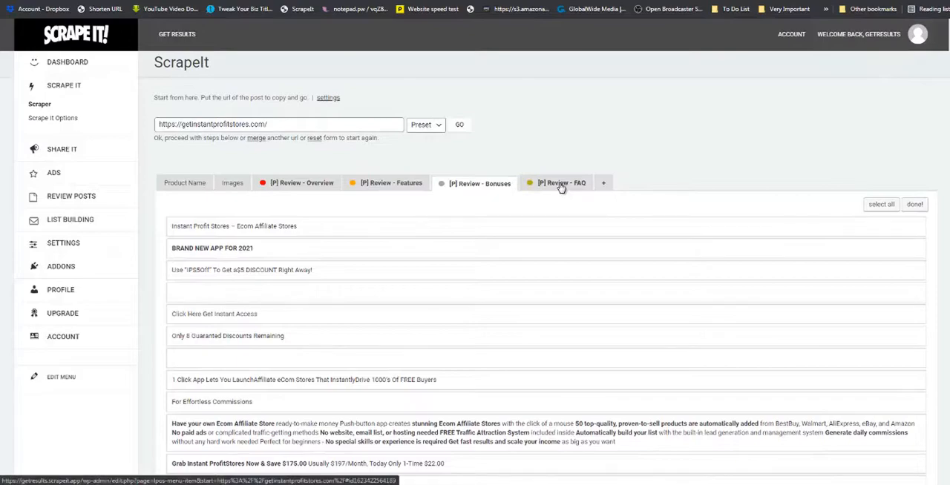
{"action": "left_click", "coordinate": [561, 185]}
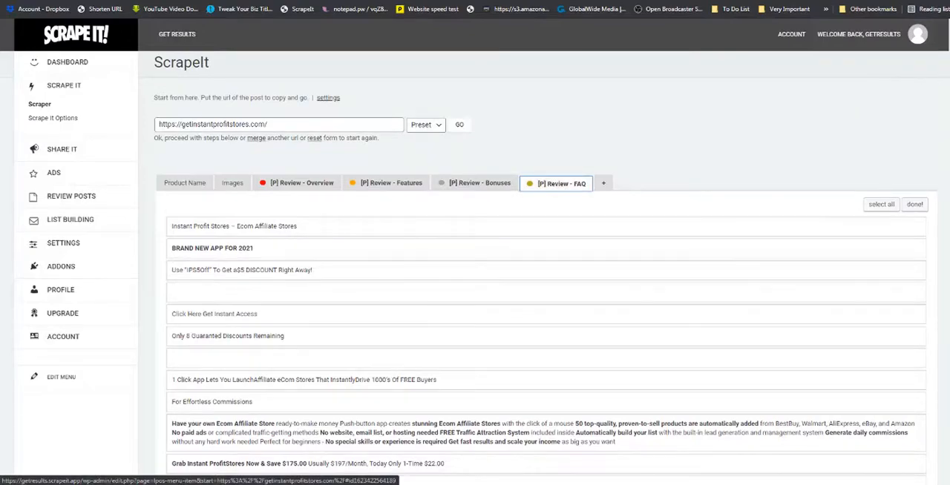
{"action": "left_click_drag", "start_coordinate": [948, 52], "coordinate": [942, 444]}
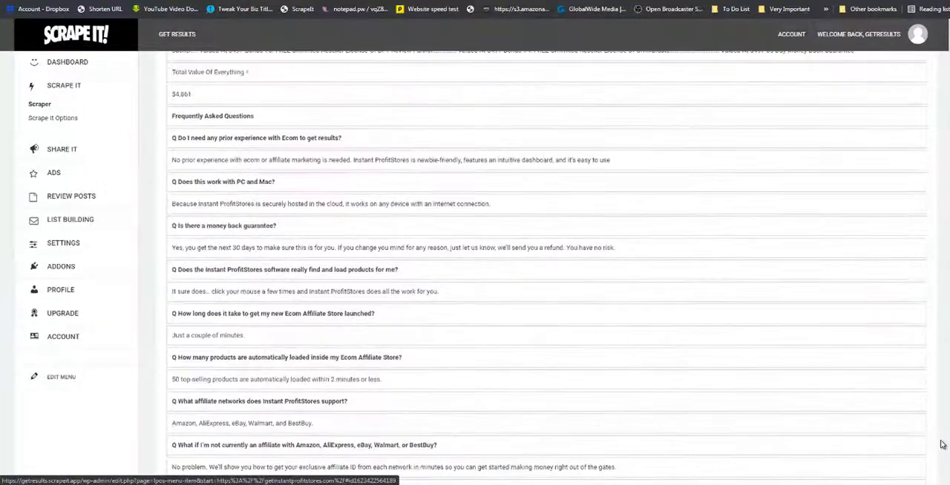
{"action": "left_click", "coordinate": [239, 117]}
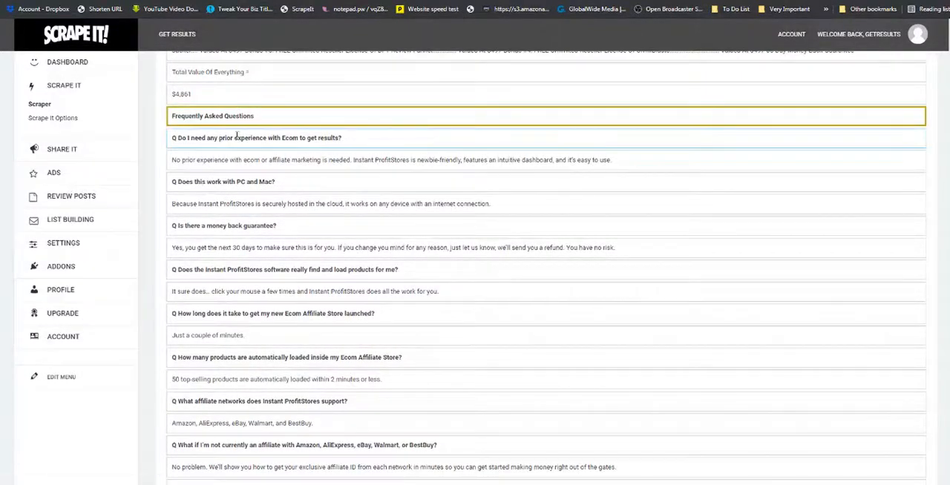
Add the questions and answers on prior Ecom experience, PC and Mac support, and the money back guarantee to the FAQ selection.
{"action": "left_click", "coordinate": [237, 139]}
{"action": "left_click", "coordinate": [235, 162]}
{"action": "left_click", "coordinate": [232, 183]}
{"action": "left_click", "coordinate": [227, 204]}
{"action": "left_click", "coordinate": [238, 226]}
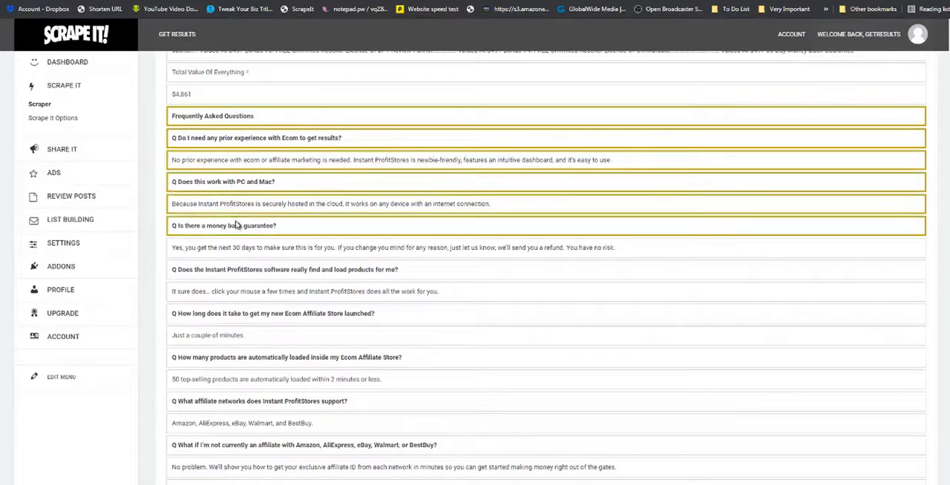
{"action": "scroll", "coordinate": [256, 216], "scroll_direction": "down", "scroll_amount": 2}
{"action": "left_click", "coordinate": [260, 151]}
Add the questions and answers on finding and loading products, store launch time, and number of loaded products to the FAQ selection.
{"action": "left_click", "coordinate": [254, 170]}
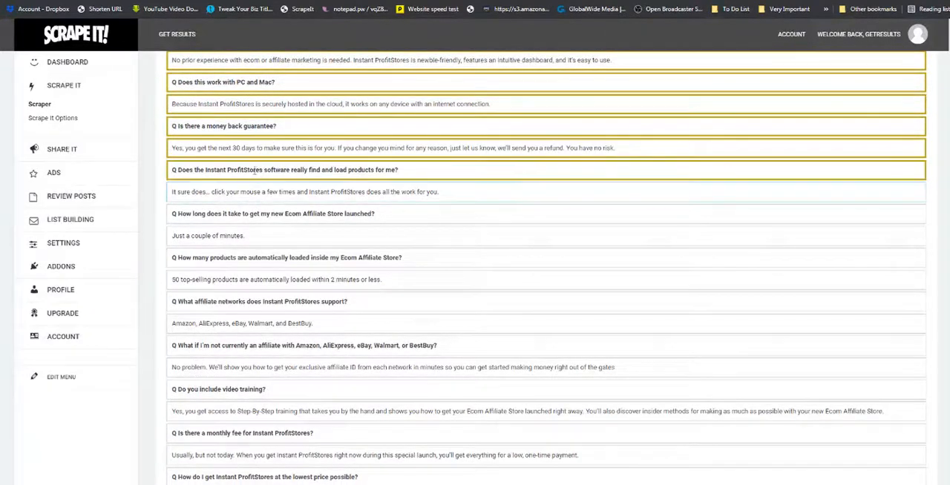
{"action": "left_click", "coordinate": [248, 191]}
{"action": "left_click", "coordinate": [242, 213]}
{"action": "left_click", "coordinate": [239, 234]}
{"action": "left_click", "coordinate": [247, 257]}
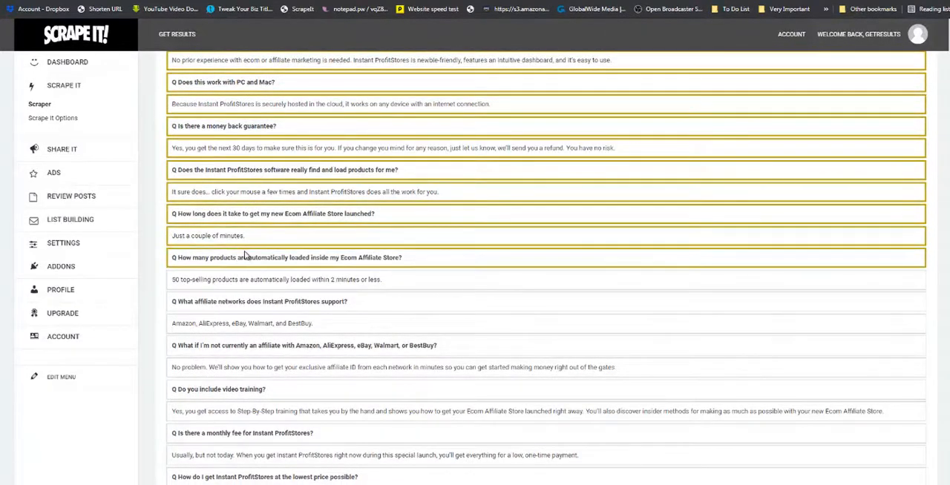
{"action": "scroll", "coordinate": [245, 252], "scroll_direction": "down", "scroll_amount": 2}
{"action": "left_click", "coordinate": [236, 180]}
Add the questions and answers on supported affiliate networks, not being an affiliate yet, and video training to the FAQ selection.
{"action": "left_click", "coordinate": [232, 202]}
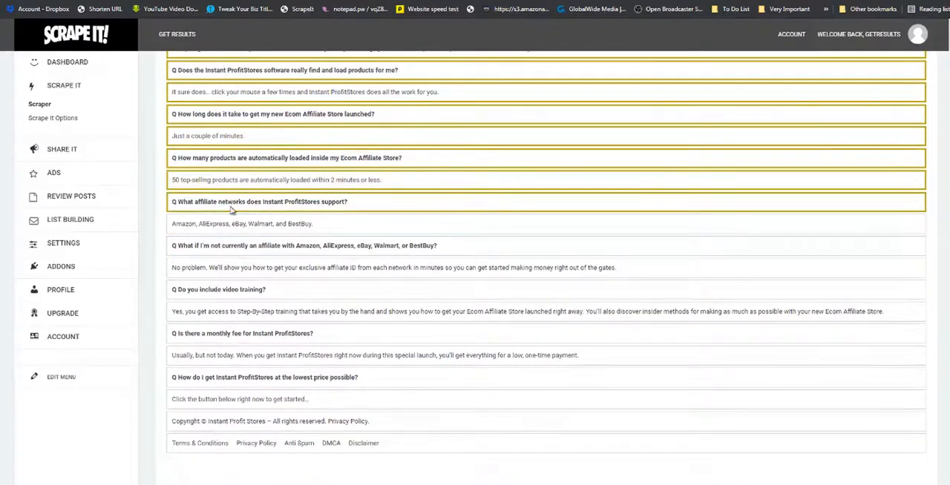
{"action": "left_click", "coordinate": [228, 223]}
{"action": "left_click", "coordinate": [221, 246]}
{"action": "left_click", "coordinate": [219, 267]}
{"action": "left_click", "coordinate": [218, 289]}
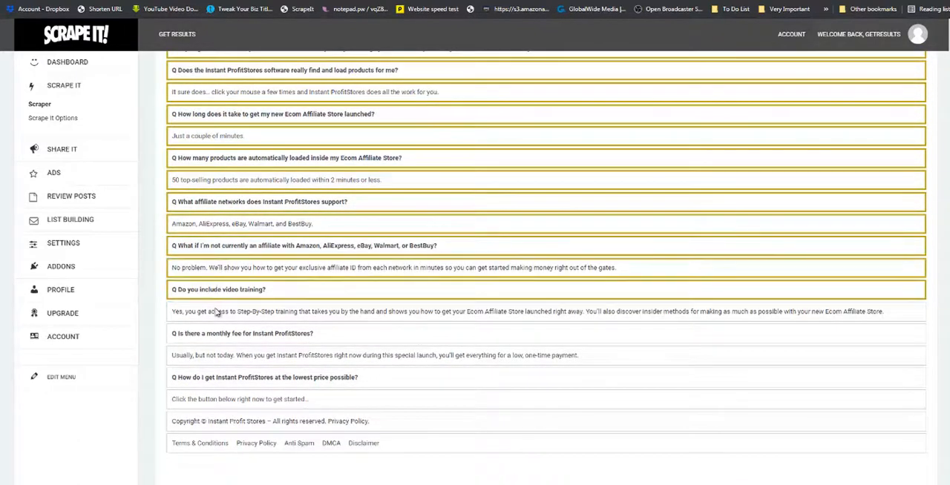
{"action": "left_click", "coordinate": [217, 312]}
Add the monthly fee and lowest price questions with their answers to the FAQ selection, and finalize the content selection.
{"action": "left_click", "coordinate": [218, 333]}
{"action": "left_click", "coordinate": [219, 355]}
{"action": "left_click", "coordinate": [223, 377]}
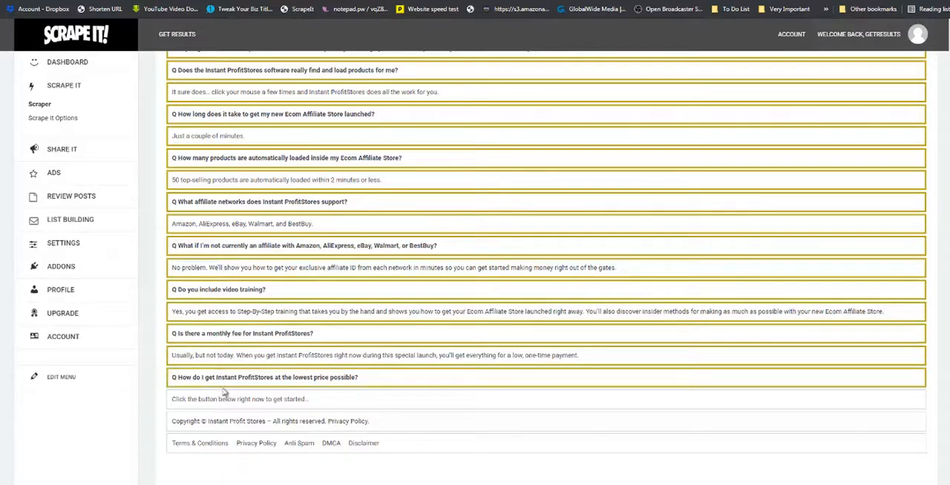
{"action": "left_click", "coordinate": [222, 399]}
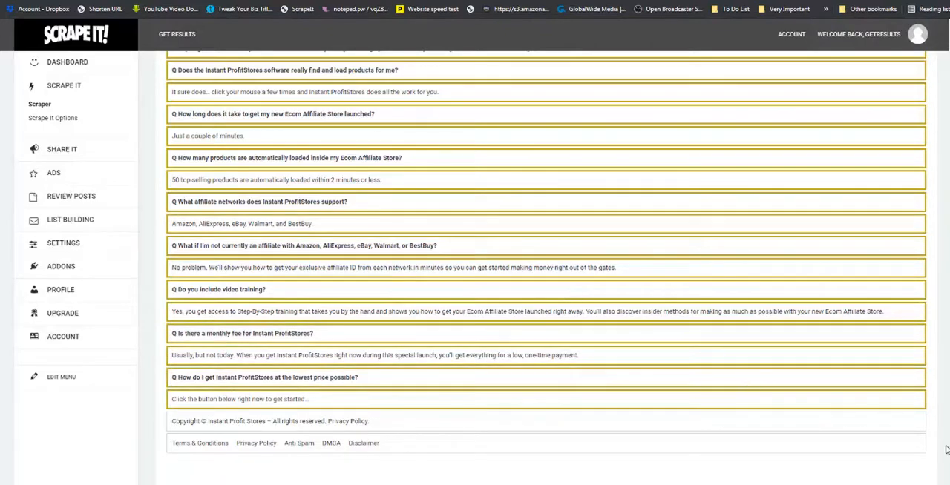
{"action": "scroll", "coordinate": [547, 267], "scroll_direction": "up", "scroll_amount": 15}
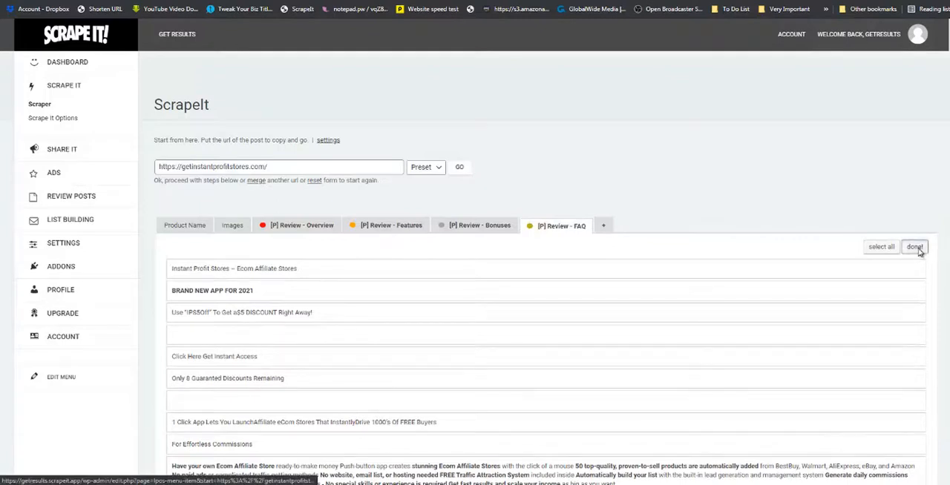
{"action": "left_click", "coordinate": [915, 248]}
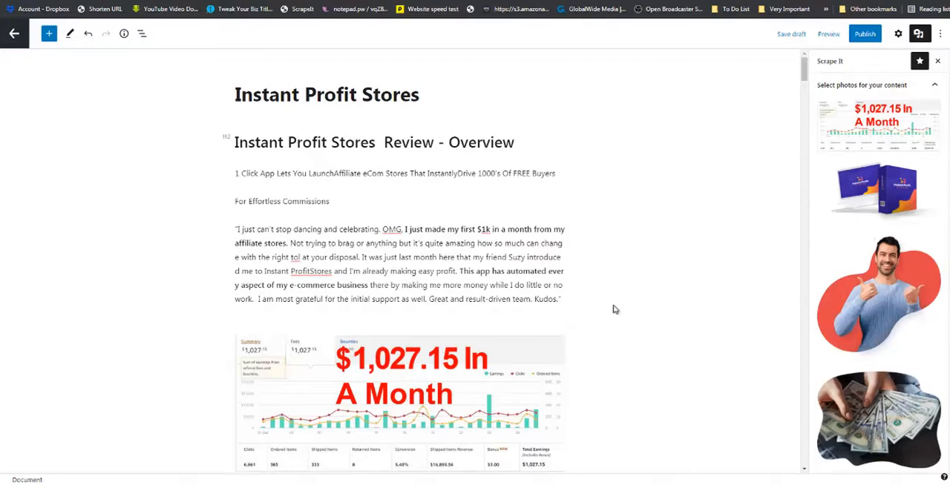
Replace the "$1,027.15 In A Month" image in the Overview section with the Instant Profit Stores laptop and box image.
{"action": "scroll", "coordinate": [579, 315], "scroll_direction": "down", "scroll_amount": 2}
{"action": "left_click", "coordinate": [479, 259]}
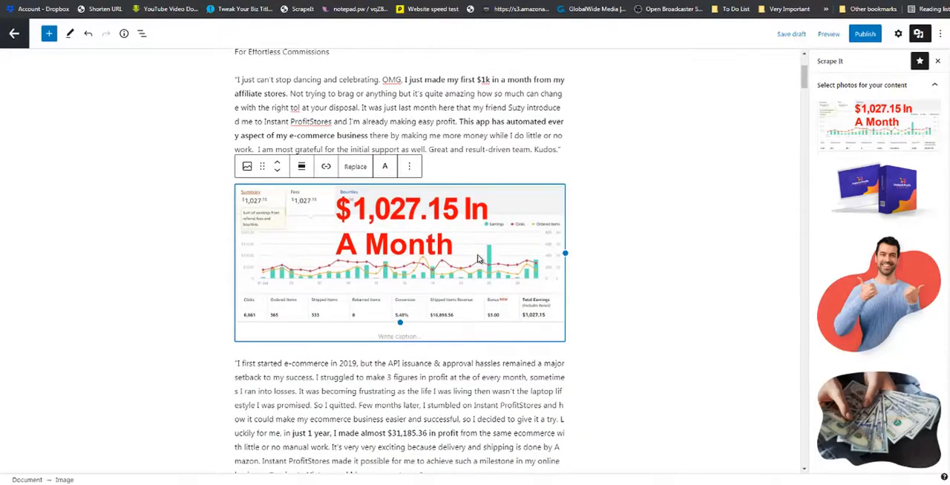
{"action": "left_click", "coordinate": [411, 168]}
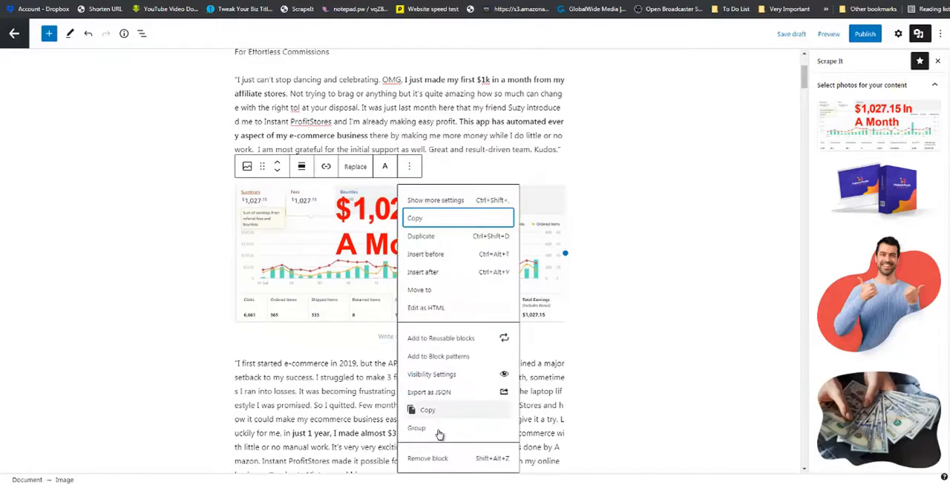
{"action": "key", "text": "Return"}
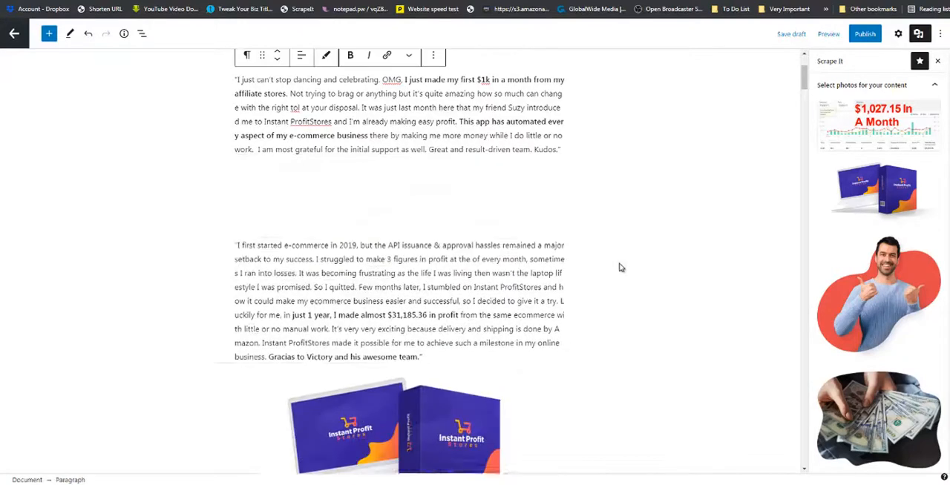
{"action": "left_click_drag", "start_coordinate": [864, 191], "coordinate": [475, 180]}
{"action": "scroll", "coordinate": [483, 191], "scroll_direction": "up", "scroll_amount": 2}
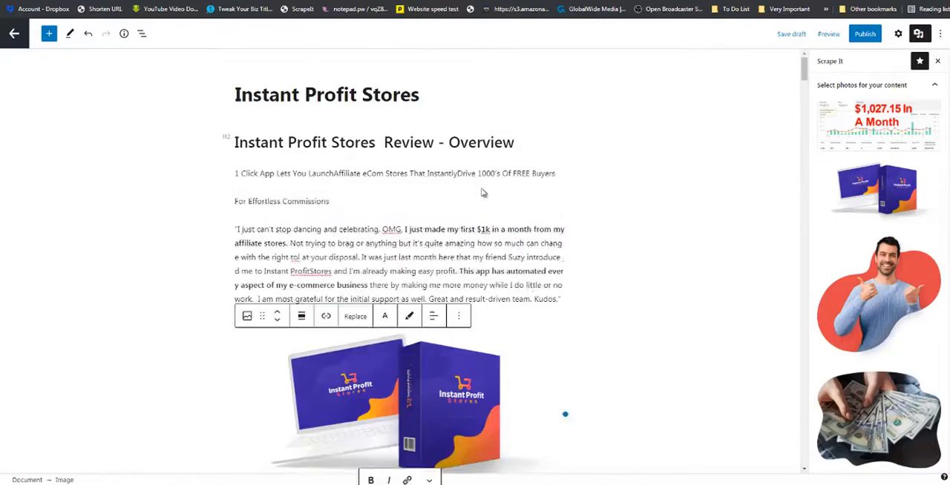
Delete the duplicate laptop and box image below the "I first started e-commerce in 2019" testimonial.
{"action": "scroll", "coordinate": [566, 292], "scroll_direction": "down", "scroll_amount": 4}
{"action": "scroll", "coordinate": [562, 299], "scroll_direction": "down", "scroll_amount": 2}
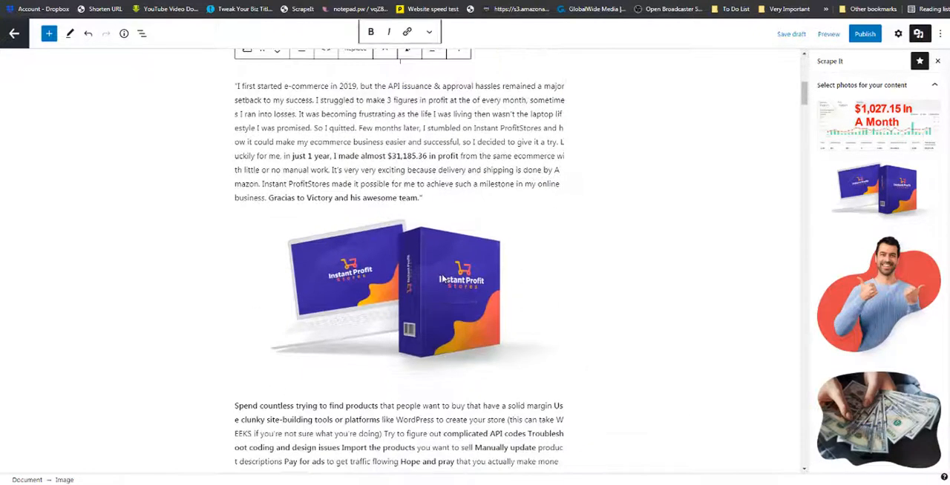
{"action": "left_click", "coordinate": [443, 280]}
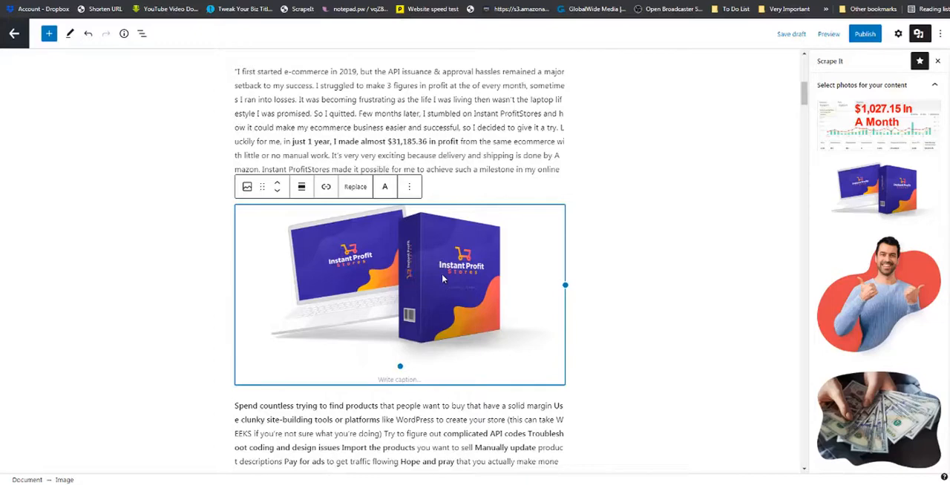
{"action": "key", "text": "Delete"}
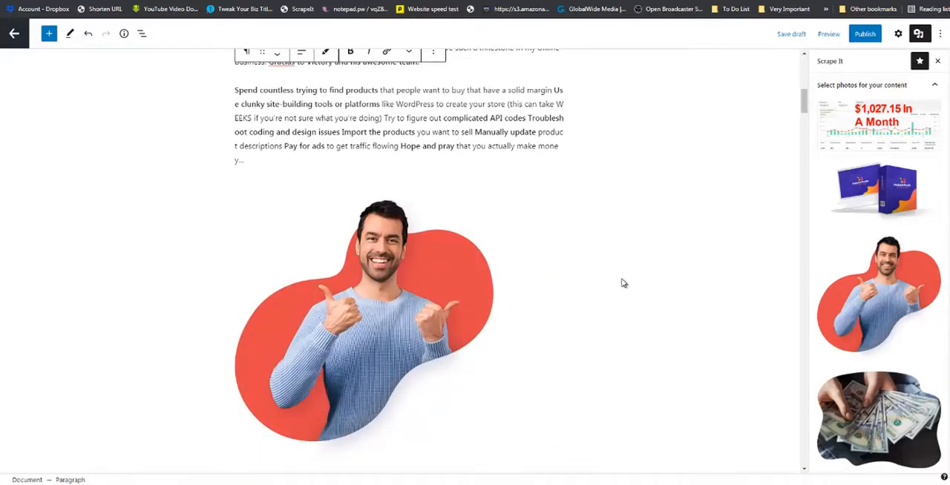
{"action": "scroll", "coordinate": [624, 283], "scroll_direction": "up", "scroll_amount": 3}
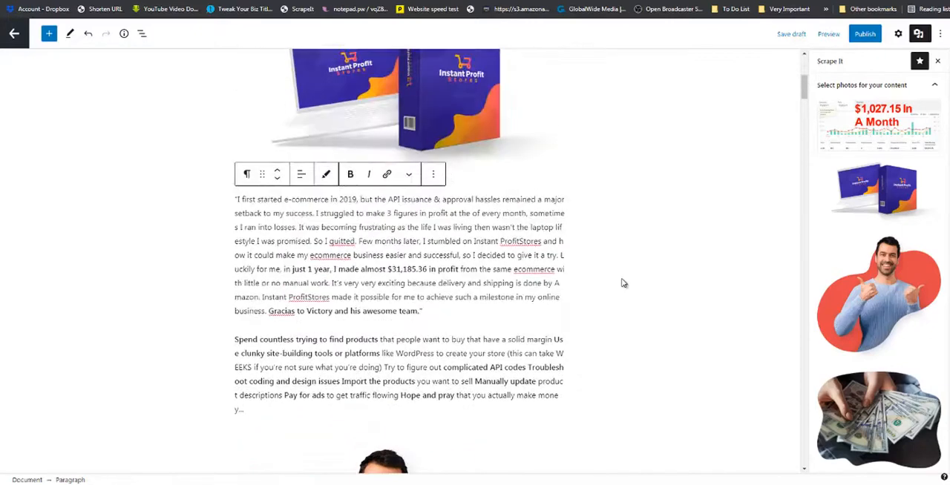
{"action": "scroll", "coordinate": [624, 283], "scroll_direction": "down", "scroll_amount": 2}
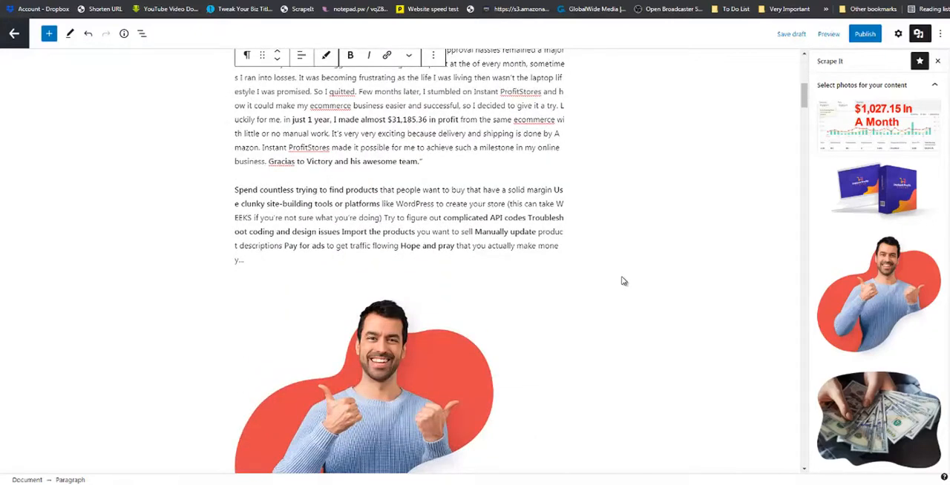
{"action": "scroll", "coordinate": [873, 291], "scroll_direction": "down", "scroll_amount": 3}
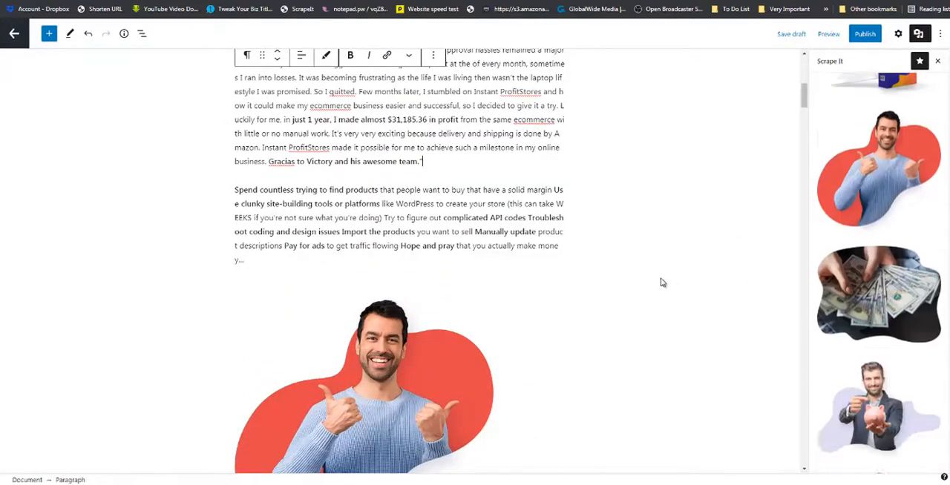
{"action": "scroll", "coordinate": [653, 286], "scroll_direction": "down", "scroll_amount": 6}
{"action": "scroll", "coordinate": [575, 305], "scroll_direction": "up", "scroll_amount": 7}
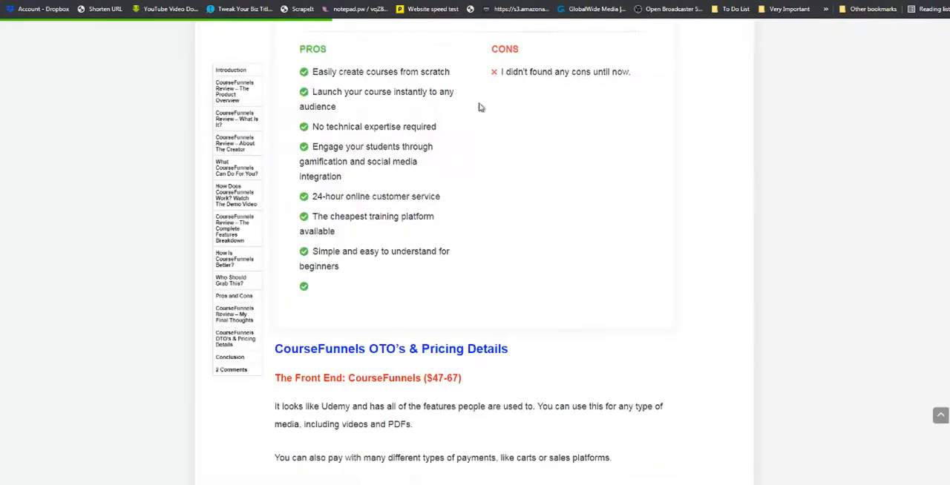
Examine the published CourseFunnels review for its layout, including the product overview details and the row of badge images.
{"action": "scroll", "coordinate": [462, 198], "scroll_direction": "up", "scroll_amount": 10}
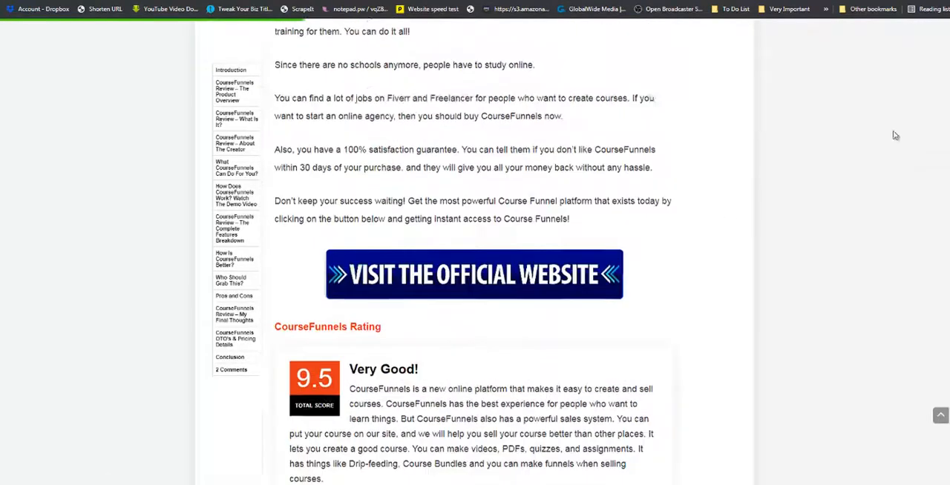
{"action": "scroll", "coordinate": [896, 136], "scroll_direction": "up", "scroll_amount": 1}
{"action": "scroll", "coordinate": [475, 253], "scroll_direction": "up", "scroll_amount": 20}
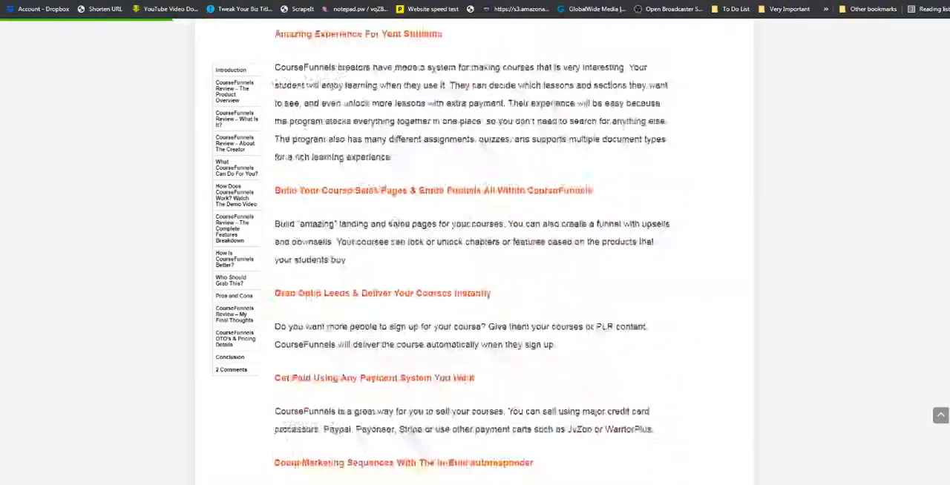
{"action": "scroll", "coordinate": [810, 90], "scroll_direction": "down", "scroll_amount": 9}
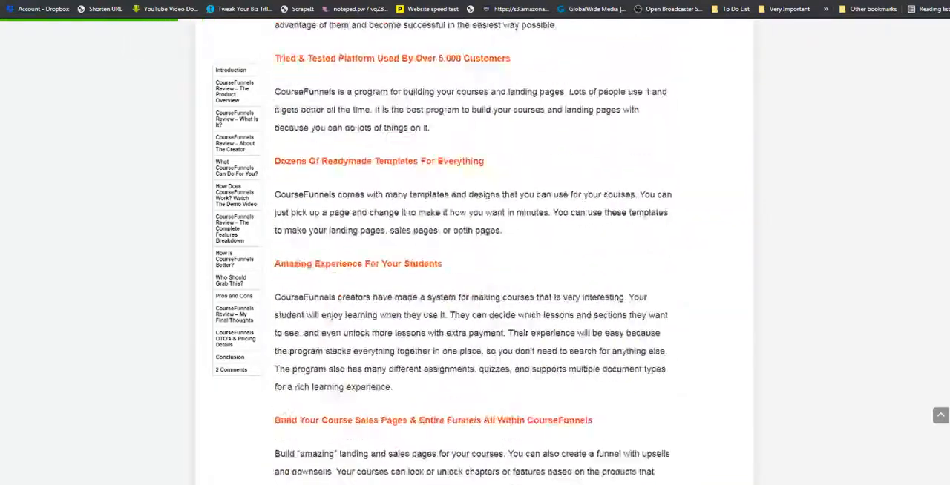
{"action": "scroll", "coordinate": [810, 90], "scroll_direction": "up", "scroll_amount": 20}
{"action": "scroll", "coordinate": [810, 90], "scroll_direction": "down", "scroll_amount": 9}
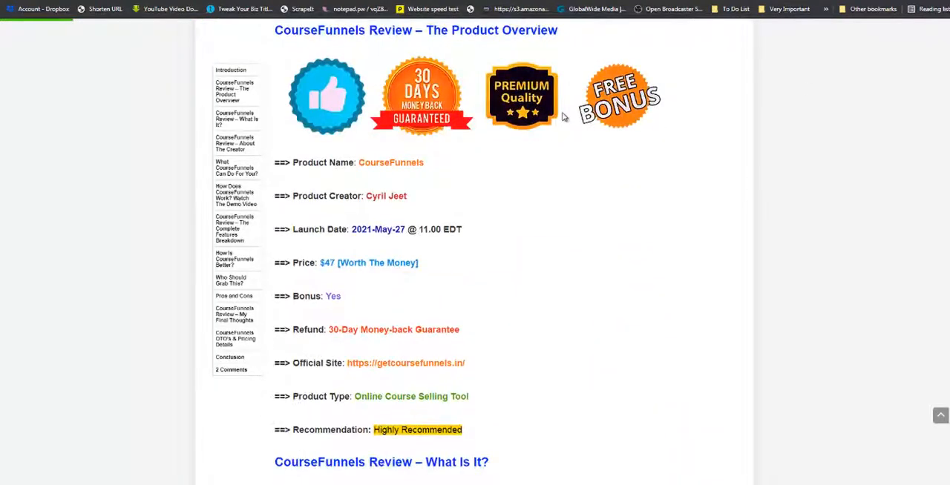
{"action": "scroll", "coordinate": [563, 116], "scroll_direction": "up", "scroll_amount": 3}
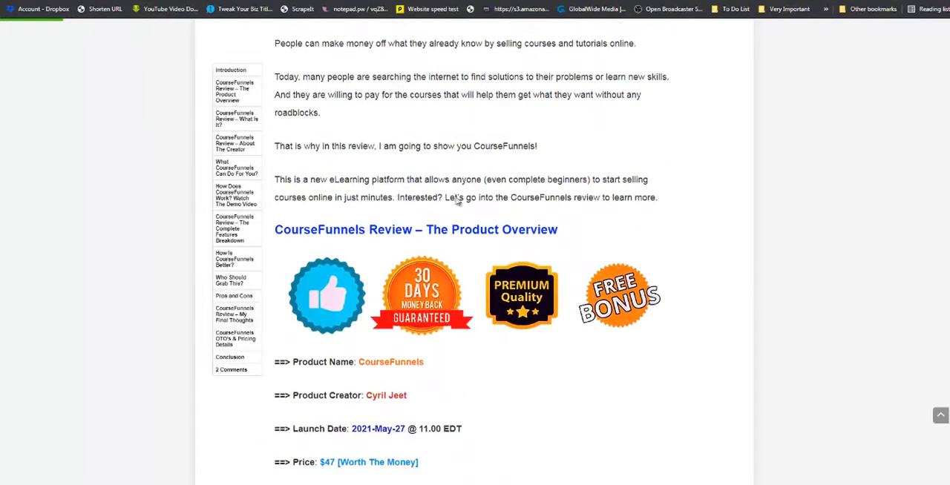
{"action": "scroll", "coordinate": [456, 201], "scroll_direction": "up", "scroll_amount": 5}
{"action": "key", "text": "ctrl+Tab"}
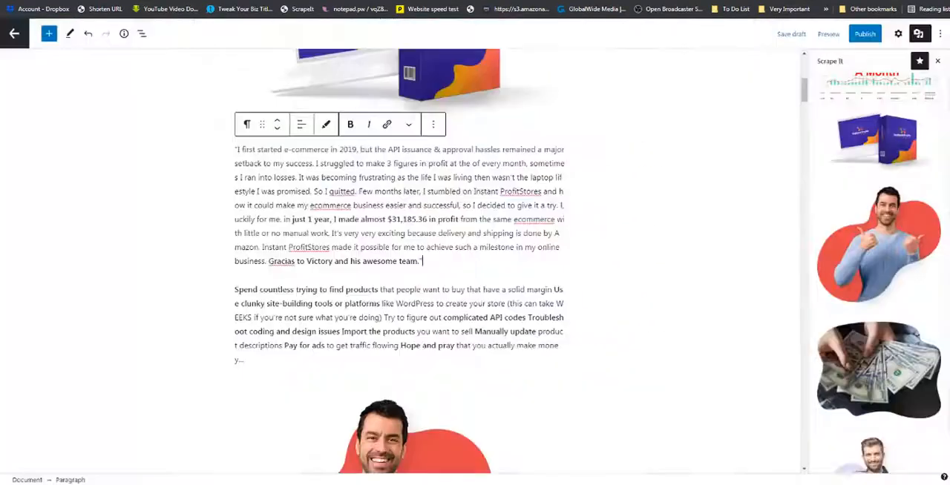
Insert the Scrape It "Table of product" pattern directly below the "Instant Profit Stores Review - Overview" heading.
{"action": "scroll", "coordinate": [238, 186], "scroll_direction": "up", "scroll_amount": 2}
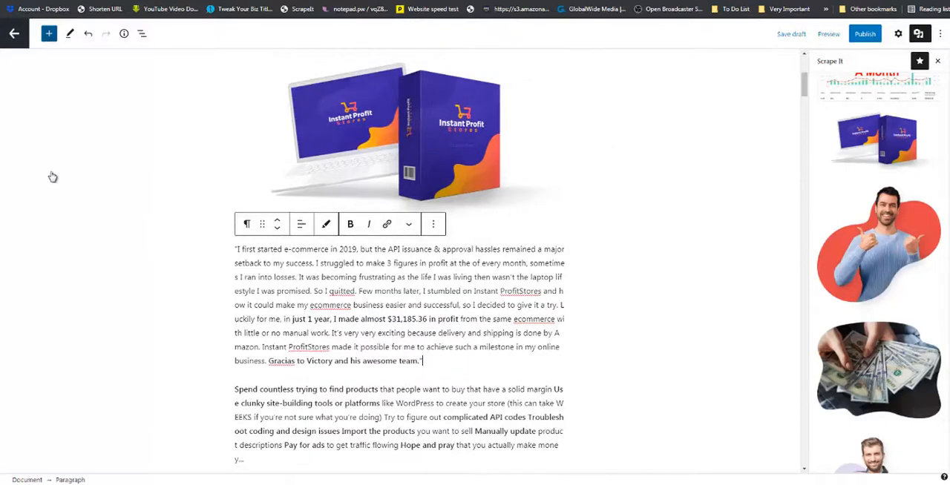
{"action": "left_click", "coordinate": [49, 35]}
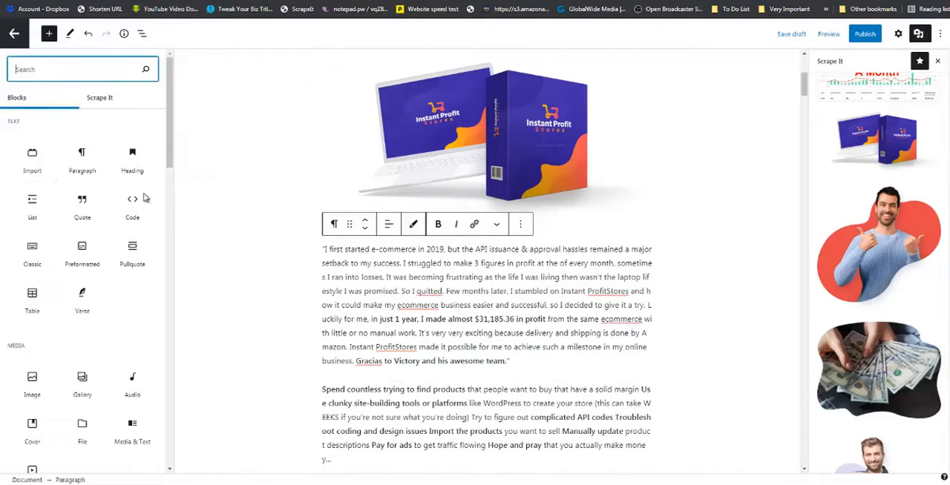
{"action": "left_click", "coordinate": [109, 99]}
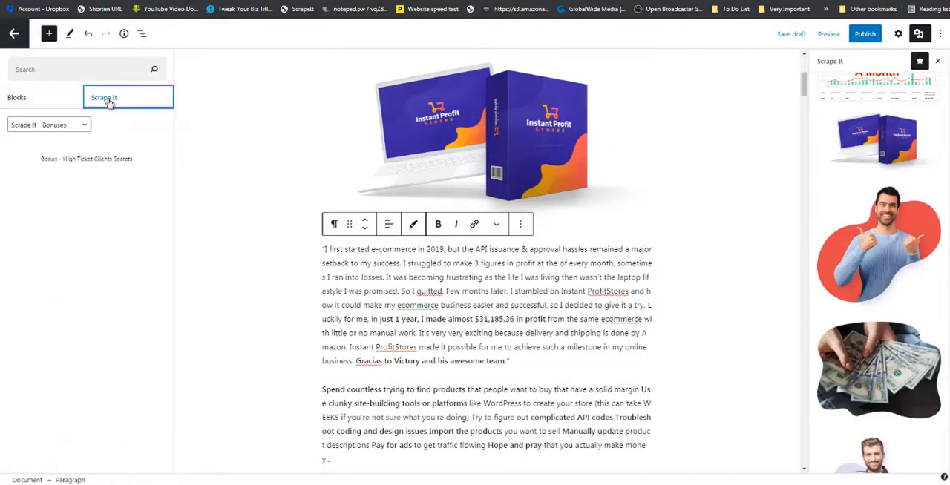
{"action": "left_click", "coordinate": [79, 128]}
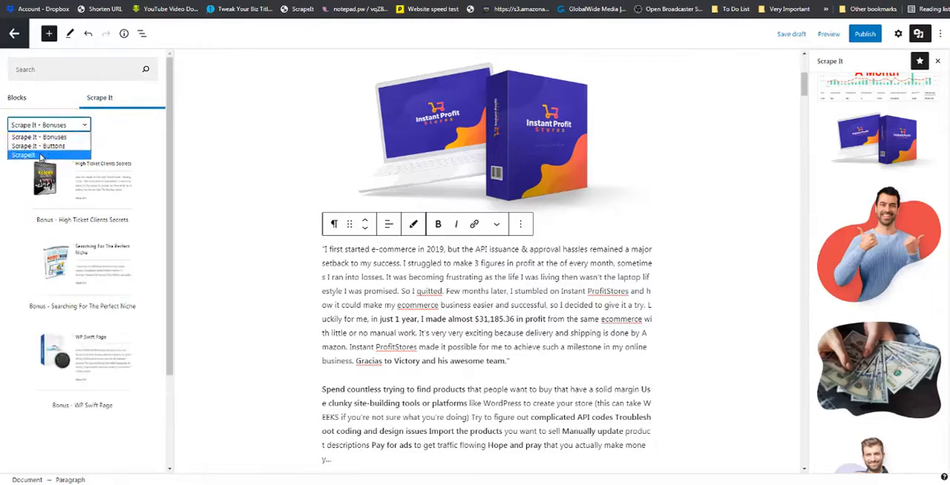
{"action": "left_click", "coordinate": [41, 156]}
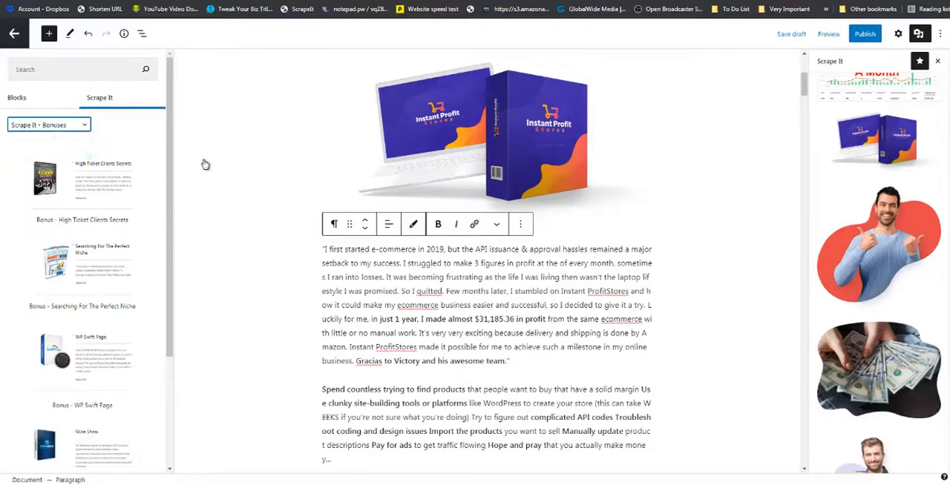
{"action": "scroll", "coordinate": [255, 177], "scroll_direction": "up", "scroll_amount": 5}
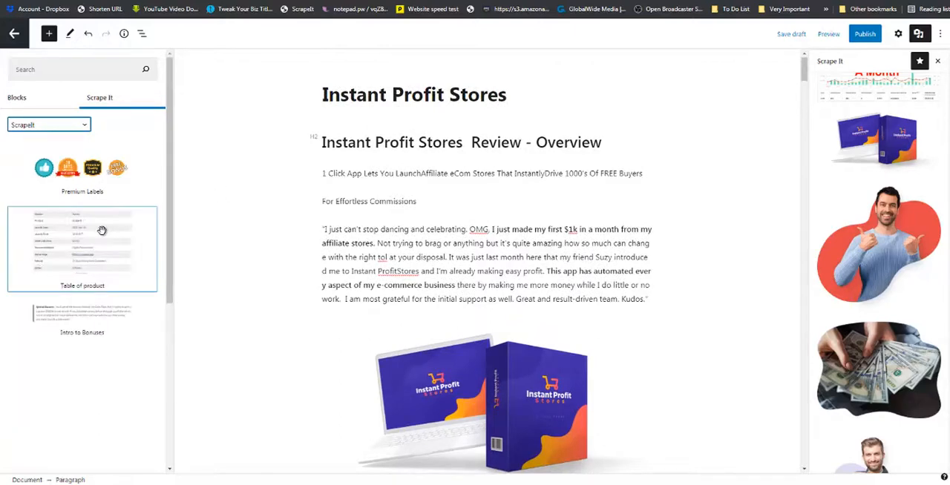
{"action": "left_click_drag", "start_coordinate": [101, 232], "coordinate": [339, 145]}
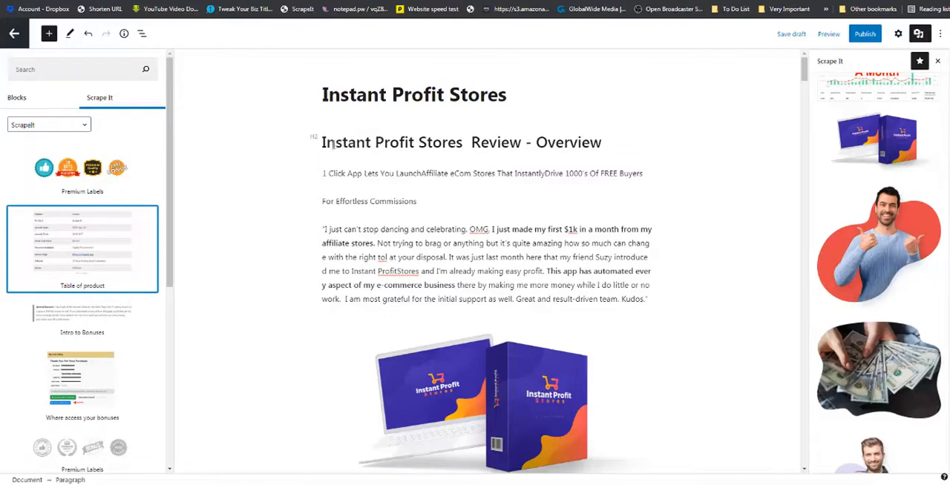
Replace the Vendor placeholder in the product table with the vendor's name.
{"action": "left_click", "coordinate": [365, 178]}
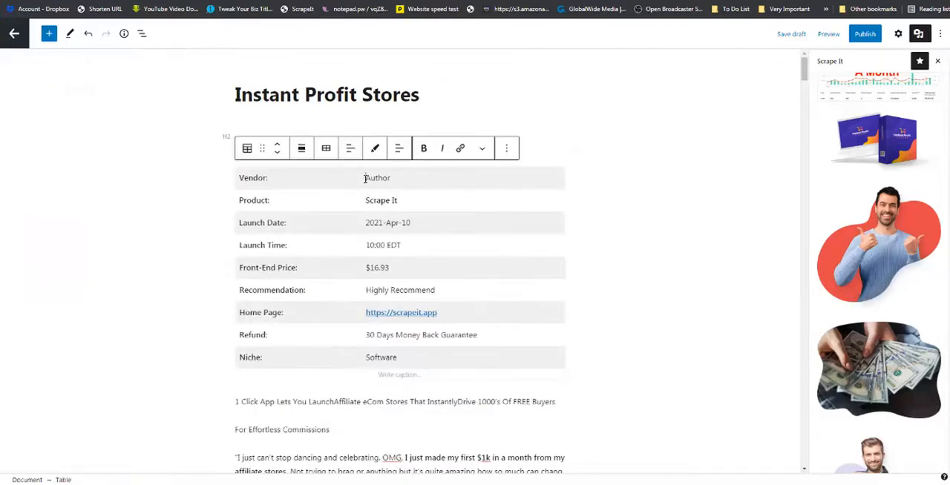
{"action": "left_click_drag", "start_coordinate": [365, 178], "coordinate": [388, 178]}
{"action": "type", "text": "Vic"}
Copy the post title "Instant Profit Stores" and replace the Product value in the table with it.
{"action": "left_click_drag", "start_coordinate": [424, 95], "coordinate": [231, 103]}
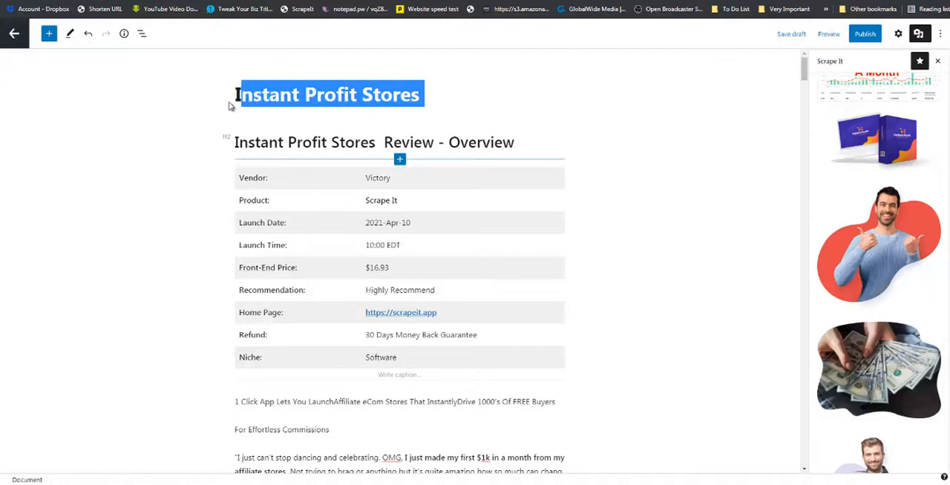
{"action": "right_click", "coordinate": [251, 97]}
{"action": "left_click", "coordinate": [265, 115]}
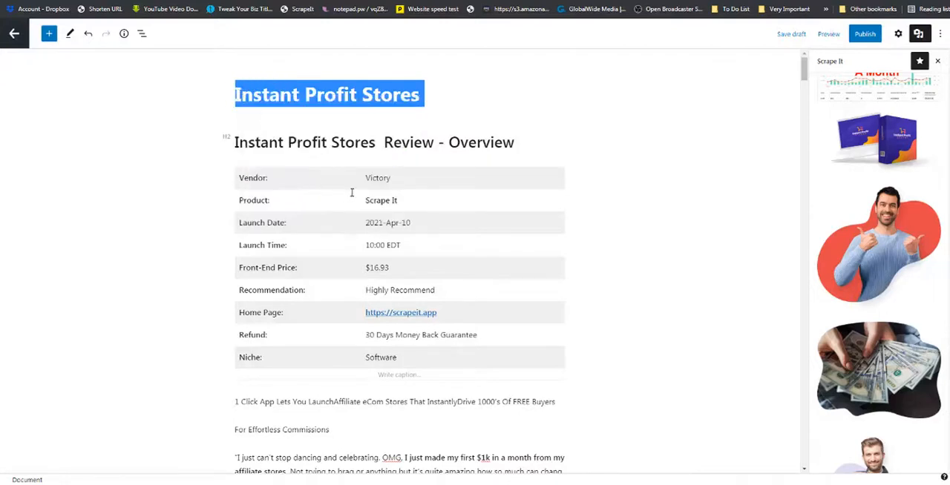
{"action": "left_click", "coordinate": [356, 200]}
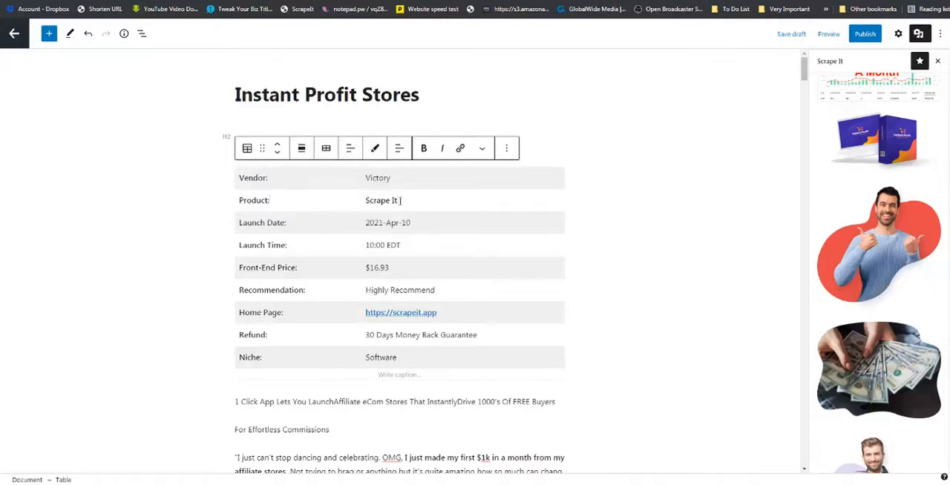
{"action": "left_click_drag", "start_coordinate": [401, 200], "coordinate": [363, 200]}
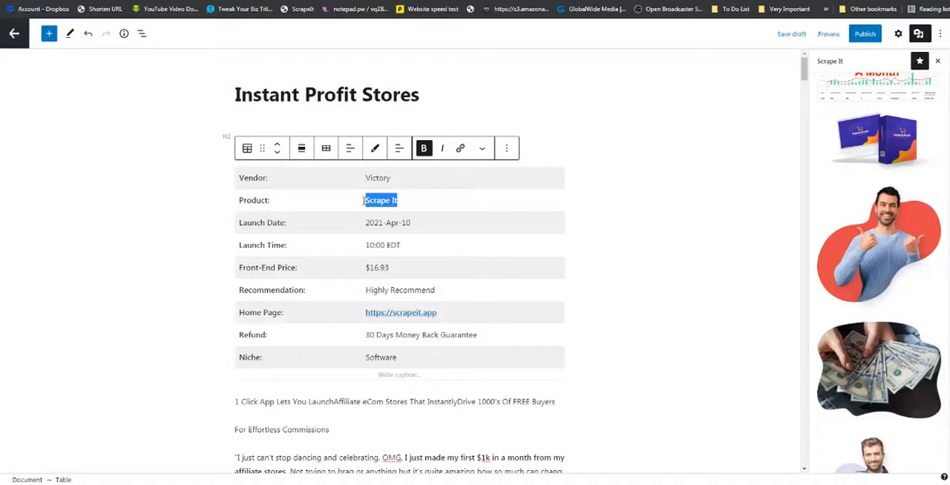
{"action": "key", "text": "ctrl+v"}
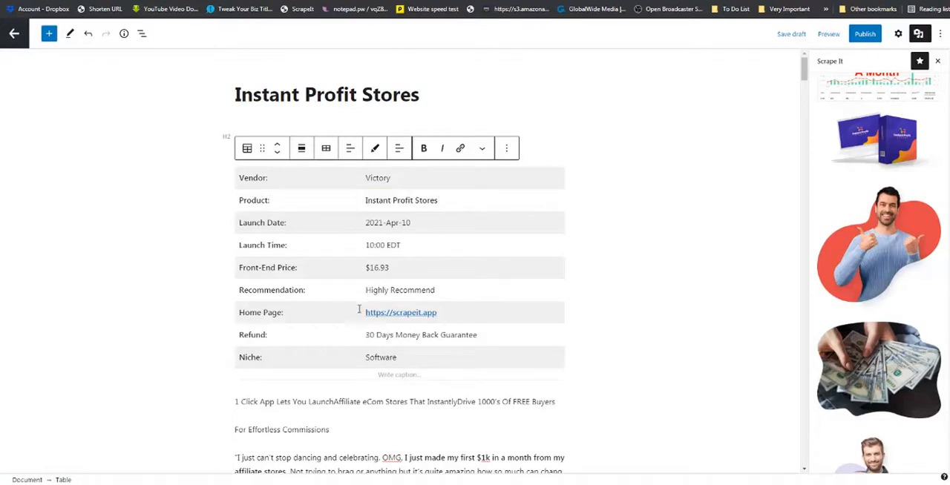
Change the Home Page link text in the product table to "https:/Instant Profit Stores".
{"action": "left_click", "coordinate": [361, 312]}
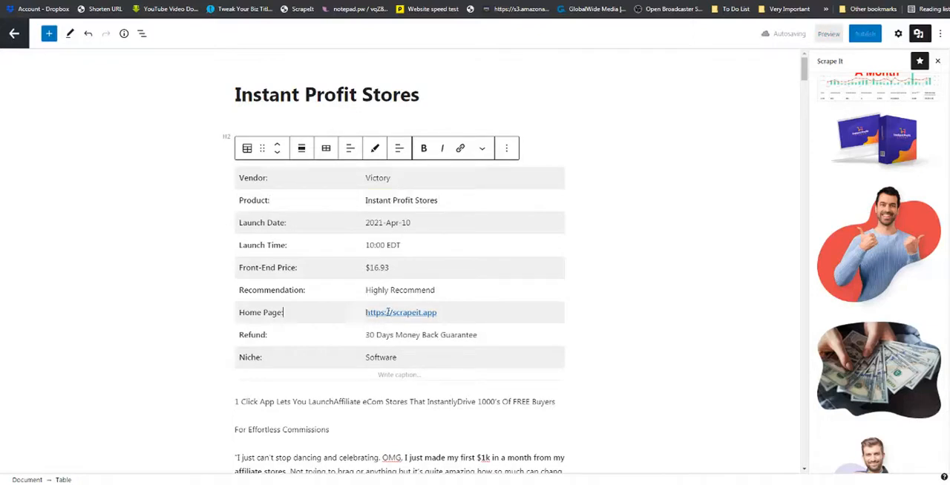
{"action": "left_click_drag", "start_coordinate": [443, 312], "coordinate": [365, 314]}
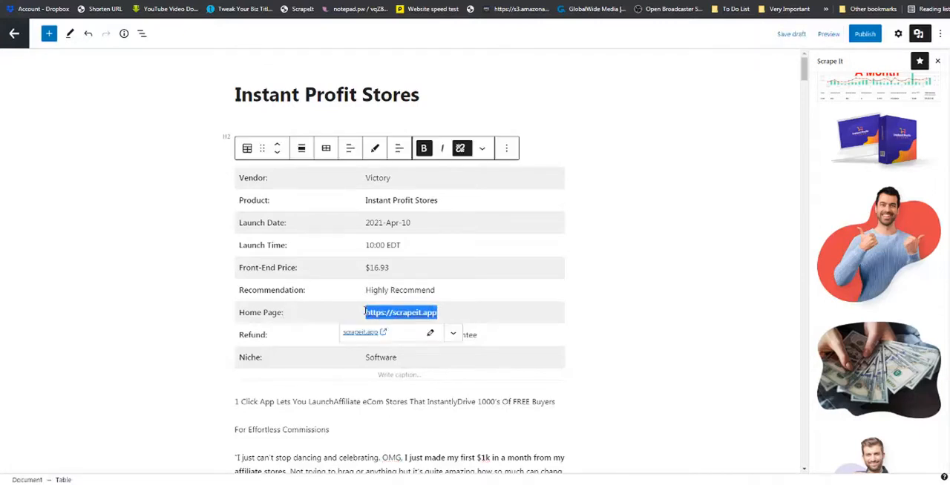
{"action": "key", "text": "ctrl+v"}
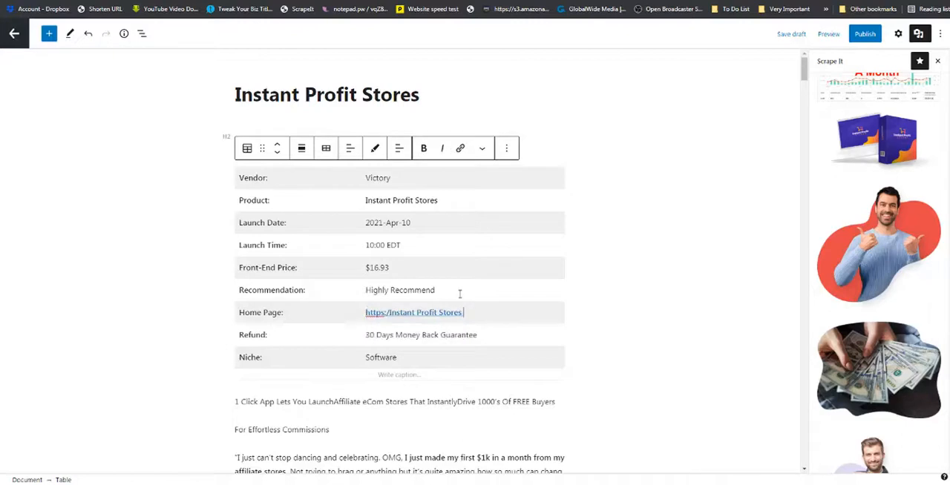
Insert the ScrapeIt Premium Labels pattern with the coloured badges between the "Spend countless trying to find products" paragraph and the thumbs-up man image.
{"action": "scroll", "coordinate": [440, 259], "scroll_direction": "down", "scroll_amount": 2}
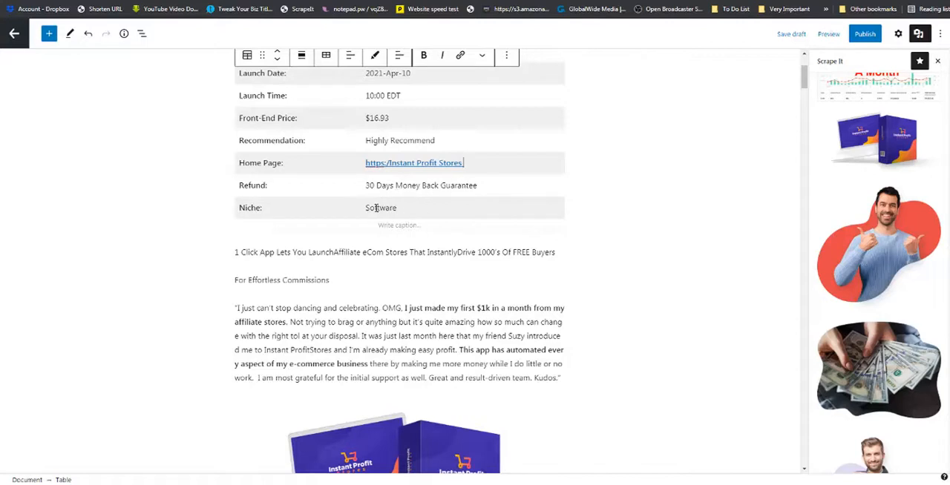
{"action": "scroll", "coordinate": [391, 98], "scroll_direction": "up", "scroll_amount": 1}
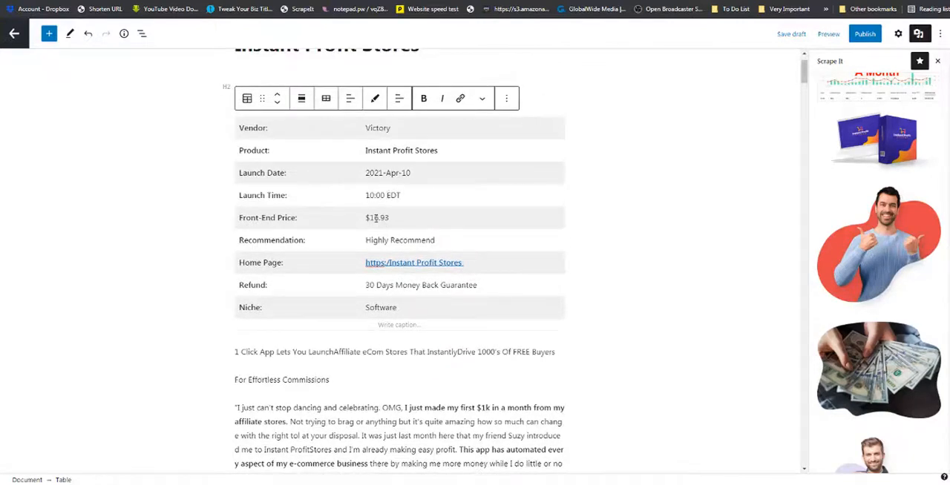
{"action": "scroll", "coordinate": [376, 218], "scroll_direction": "down", "scroll_amount": 2}
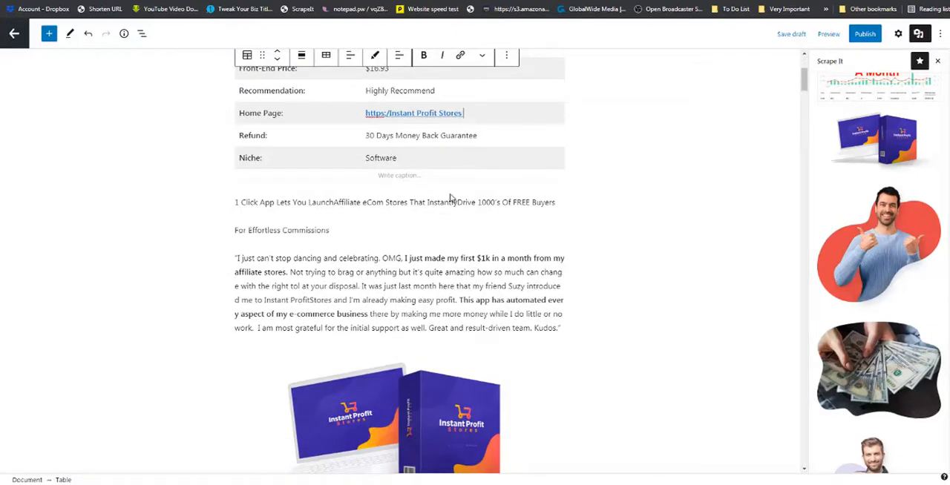
{"action": "scroll", "coordinate": [451, 199], "scroll_direction": "down", "scroll_amount": 5}
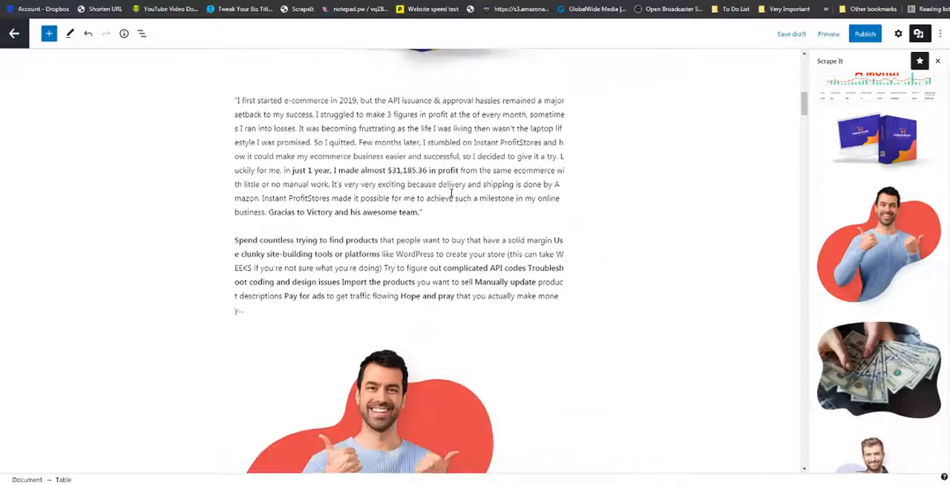
{"action": "scroll", "coordinate": [451, 193], "scroll_direction": "down", "scroll_amount": 1}
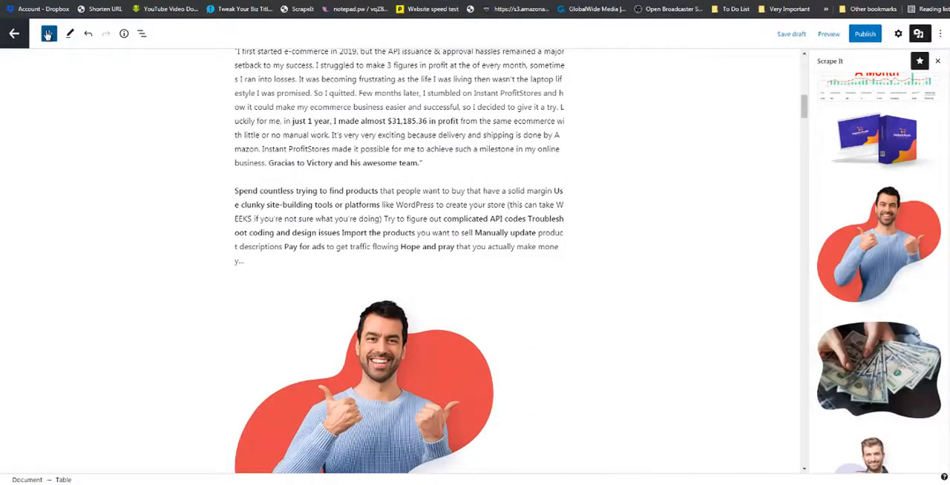
{"action": "left_click", "coordinate": [47, 33]}
{"action": "left_click", "coordinate": [100, 99]}
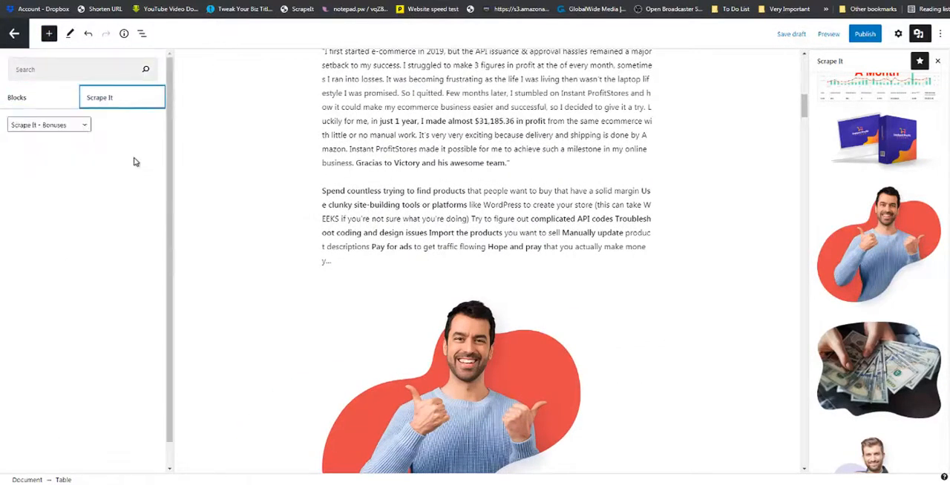
{"action": "left_click", "coordinate": [77, 125]}
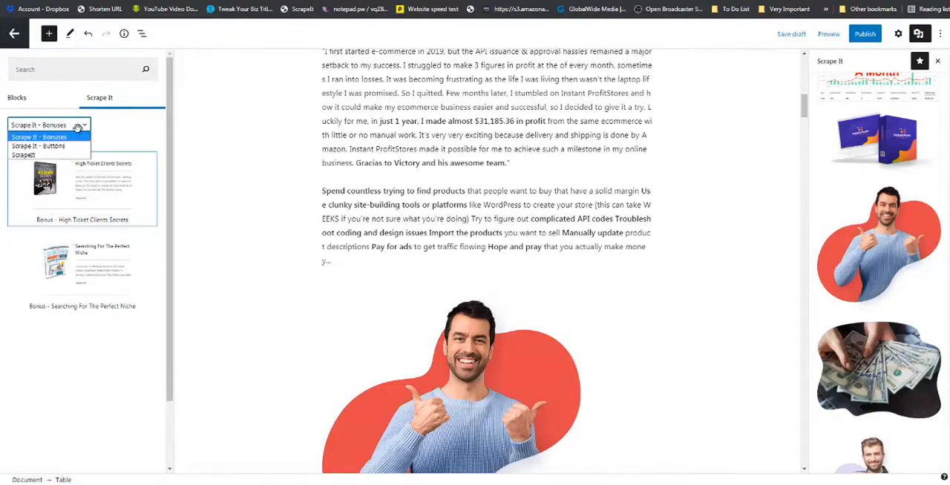
{"action": "left_click", "coordinate": [61, 155]}
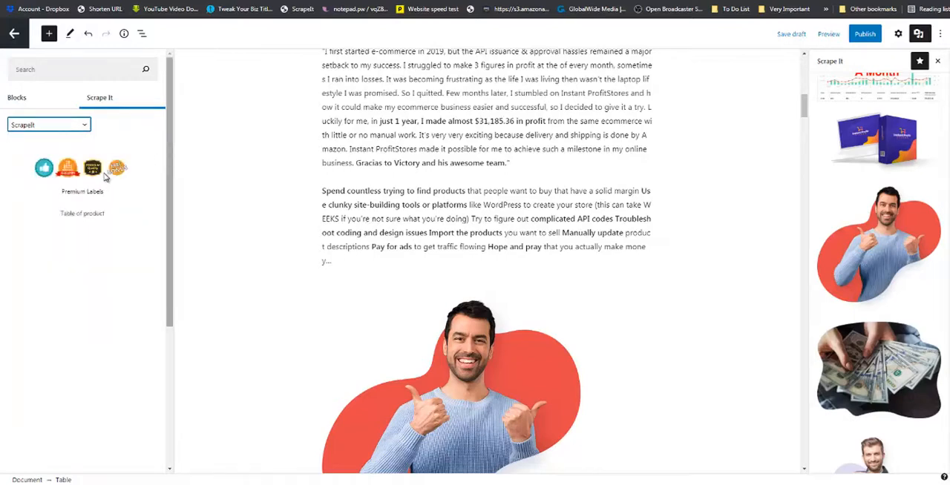
{"action": "left_click_drag", "start_coordinate": [106, 173], "coordinate": [339, 263]}
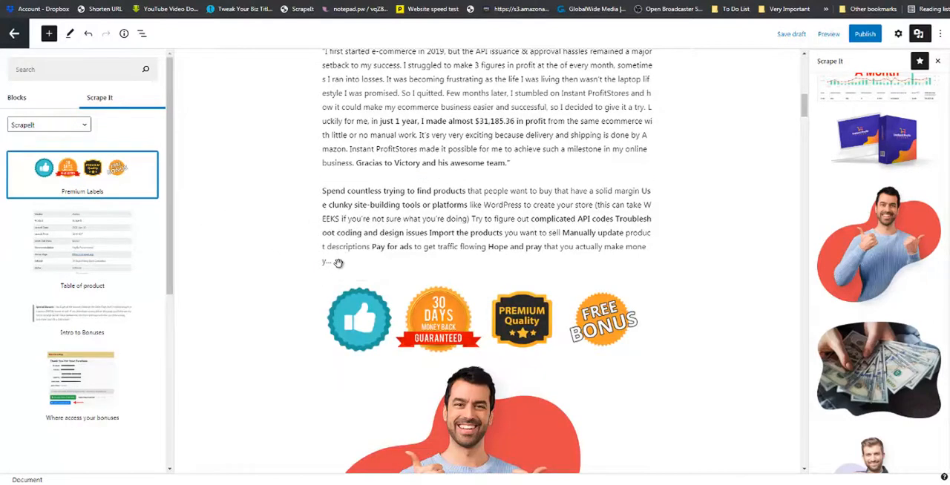
Insert the Middle Page Official Button pattern from Scrape It - Buttons directly below the premium labels.
{"action": "left_click", "coordinate": [85, 126]}
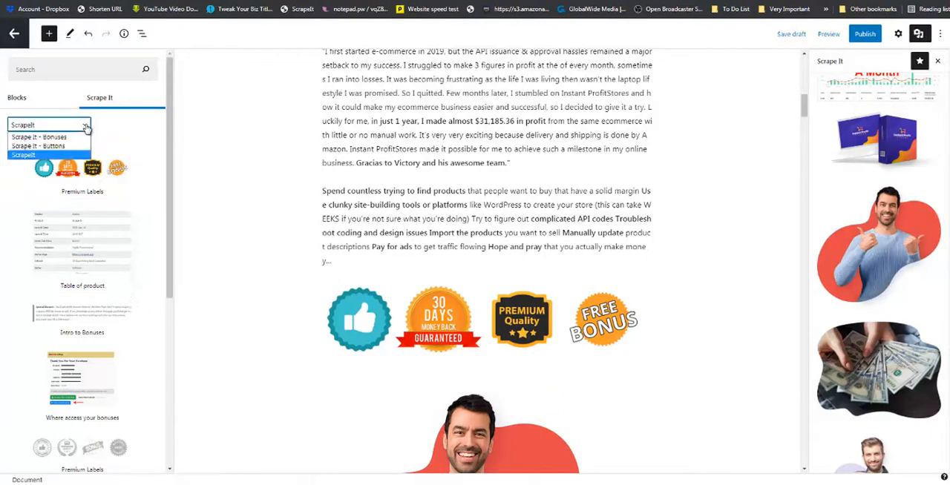
{"action": "left_click", "coordinate": [57, 152]}
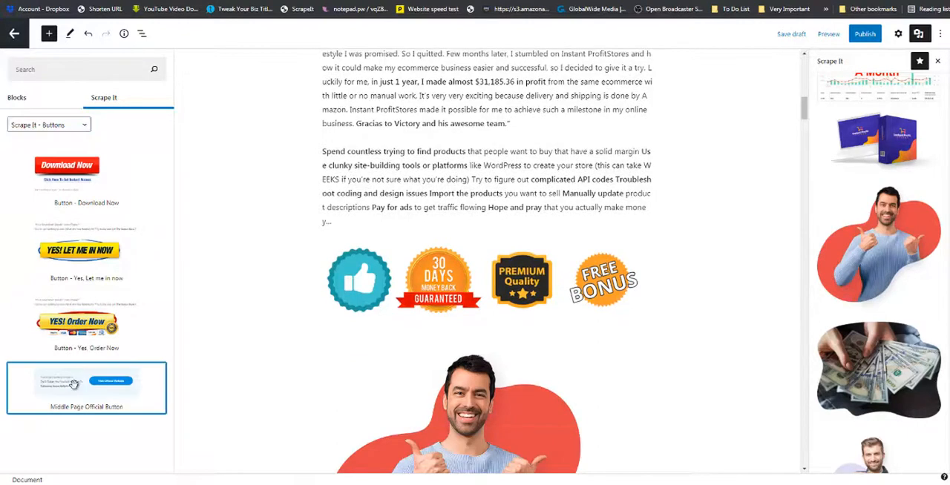
{"action": "left_click_drag", "start_coordinate": [76, 385], "coordinate": [367, 331]}
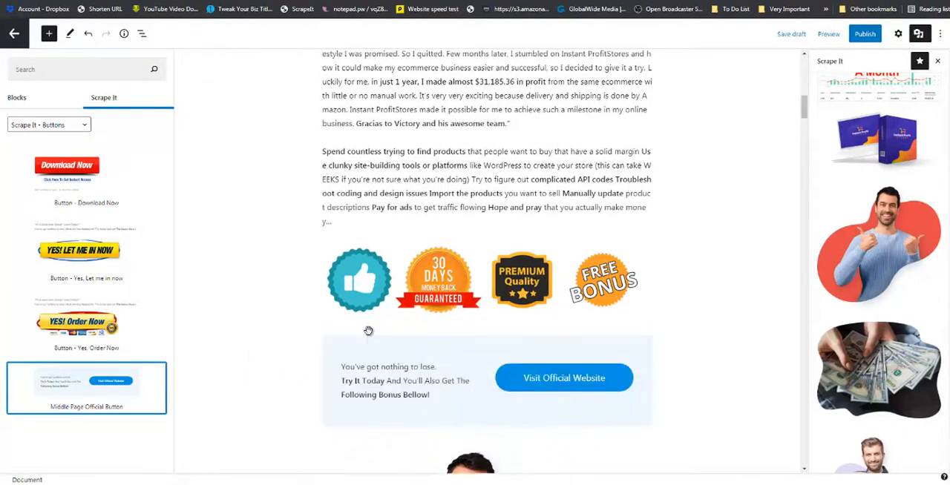
{"action": "scroll", "coordinate": [368, 331], "scroll_direction": "down", "scroll_amount": 3}
{"action": "scroll", "coordinate": [367, 331], "scroll_direction": "down", "scroll_amount": 5}
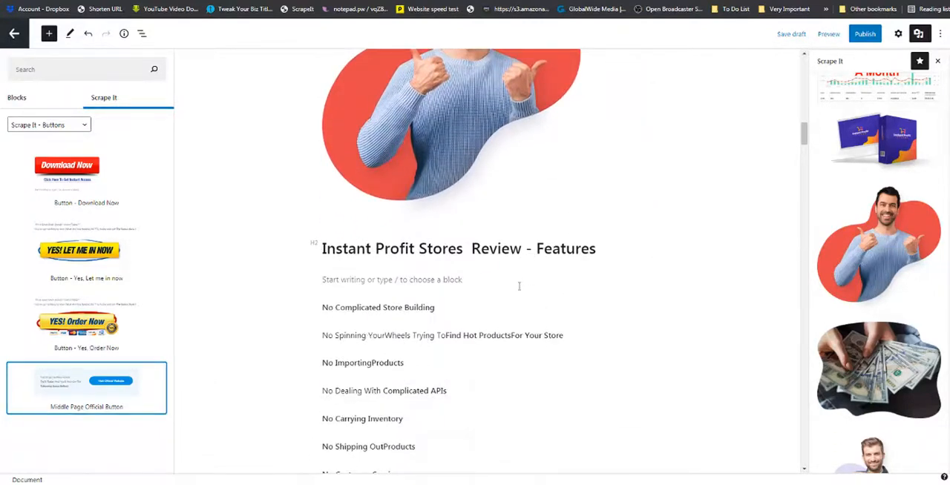
Insert the grey Plus & Cons pattern from ScrapeIt directly above the "Instant Profit Stores Review - Bonuses" heading.
{"action": "scroll", "coordinate": [519, 286], "scroll_direction": "down", "scroll_amount": 9}
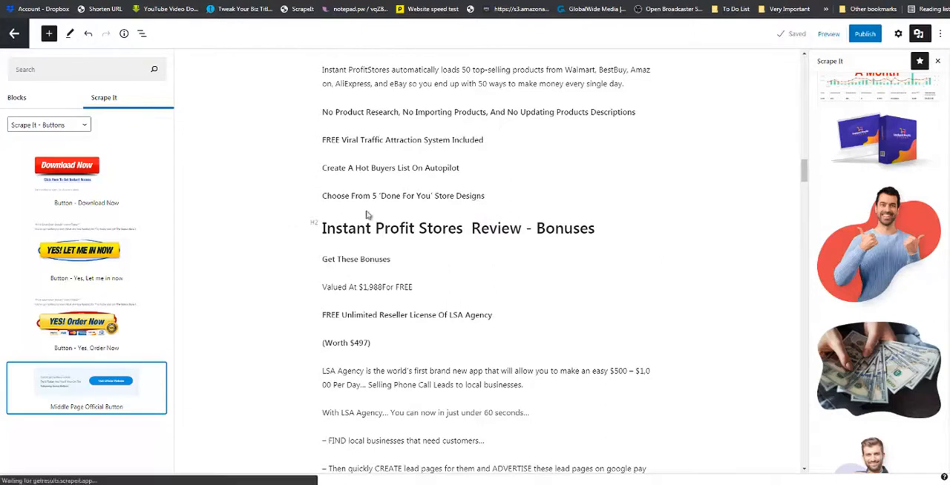
{"action": "left_click", "coordinate": [111, 101]}
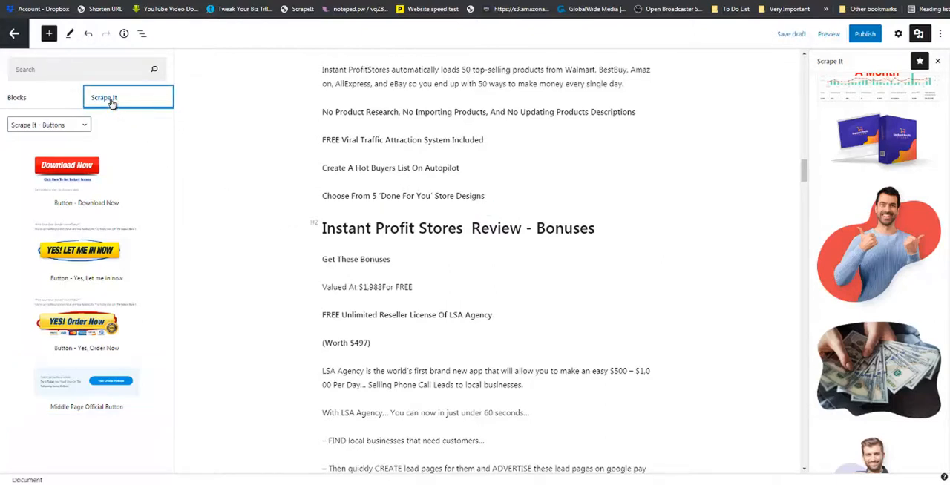
{"action": "left_click", "coordinate": [80, 127]}
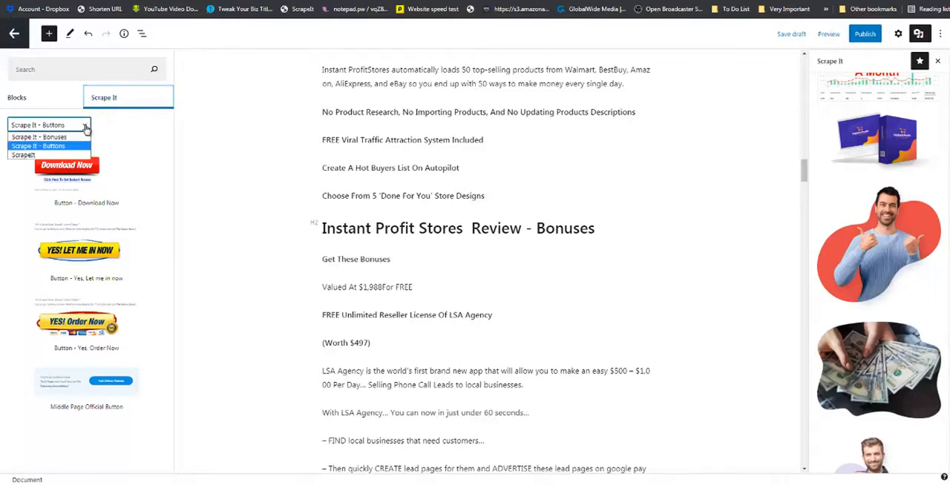
{"action": "left_click", "coordinate": [65, 156]}
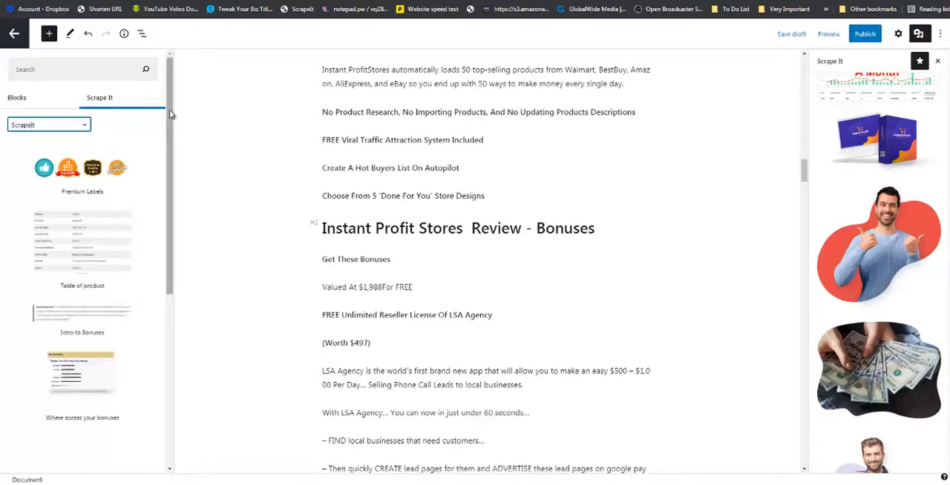
{"action": "left_click_drag", "start_coordinate": [169, 110], "coordinate": [177, 291]}
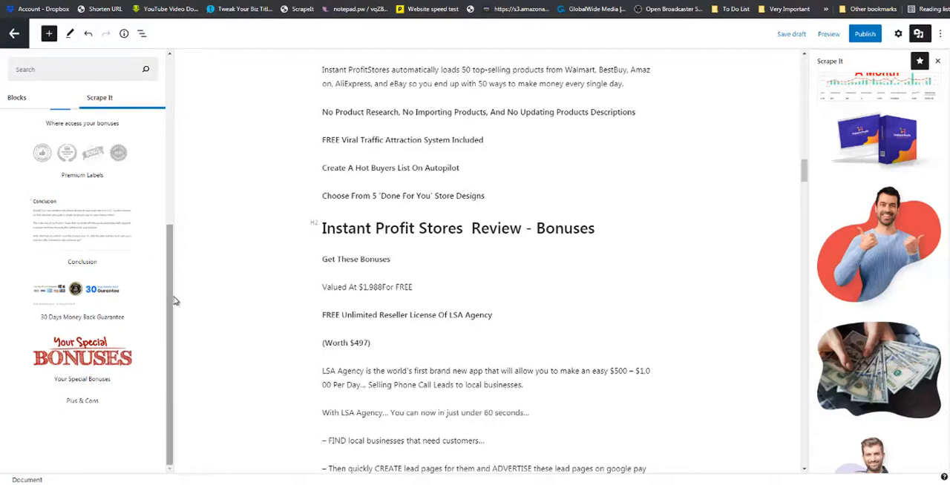
{"action": "scroll", "coordinate": [174, 297], "scroll_direction": "down", "scroll_amount": 5}
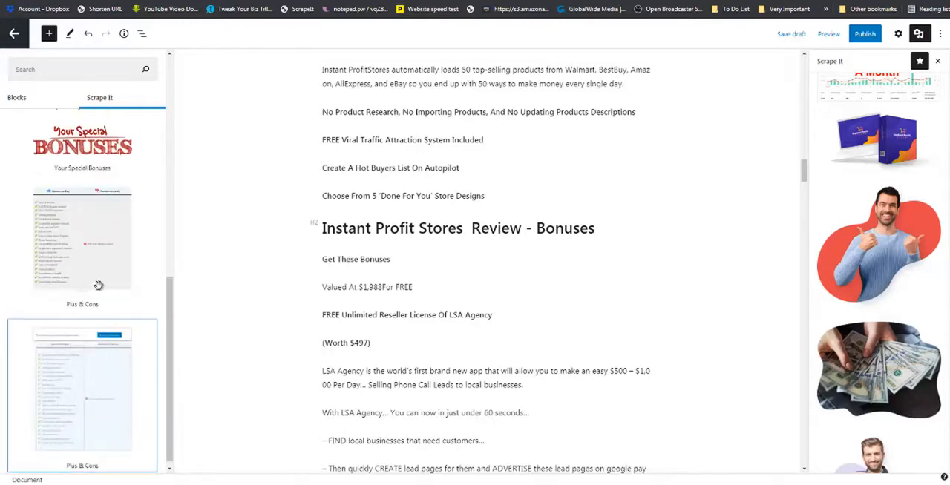
{"action": "left_click_drag", "start_coordinate": [90, 241], "coordinate": [266, 216]}
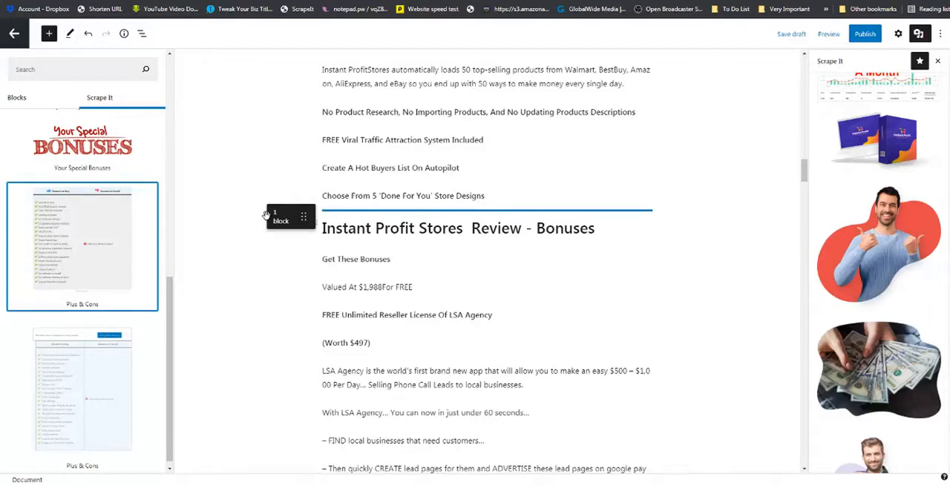
{"action": "left_click_drag", "start_coordinate": [266, 215], "coordinate": [233, 210]}
{"action": "scroll", "coordinate": [232, 211], "scroll_direction": "down", "scroll_amount": 2}
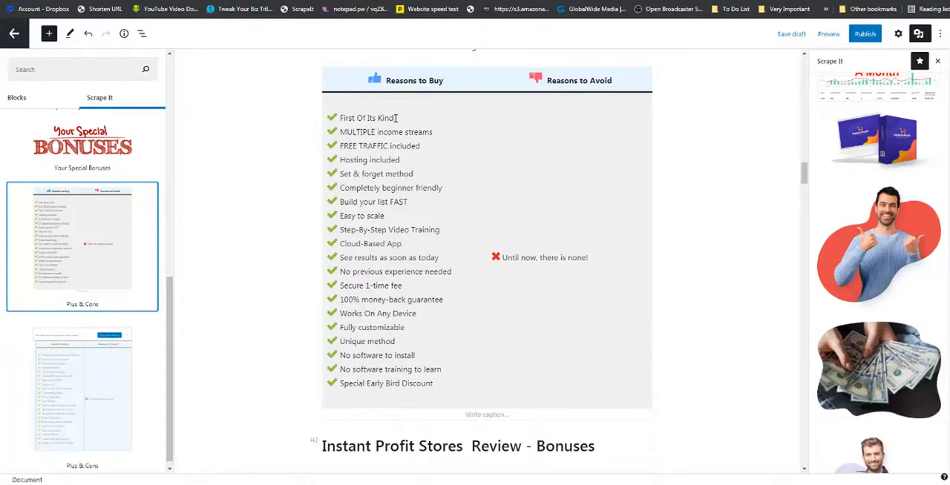
Delete the "Easy to scale" line from the Reasons to Buy column, including the blank line it leaves.
{"action": "triple_click", "coordinate": [330, 216]}
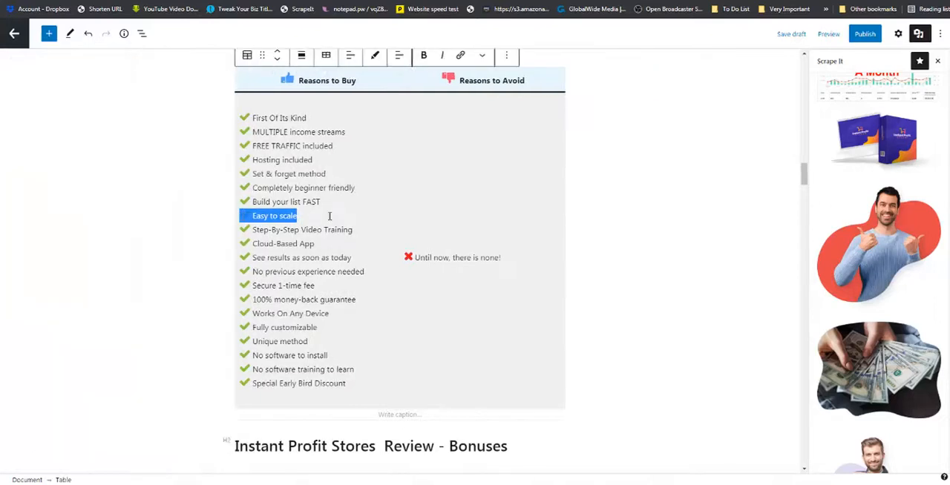
{"action": "key", "text": "BackSpace"}
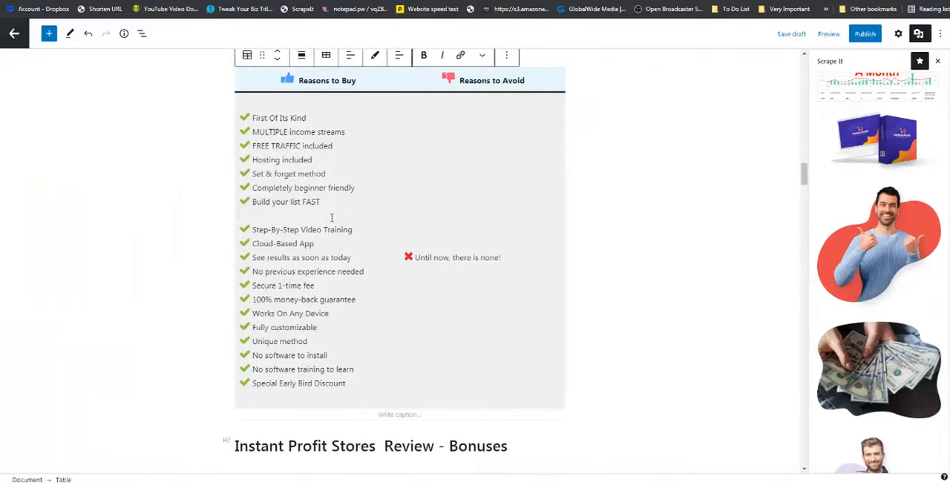
{"action": "key", "text": "Delete"}
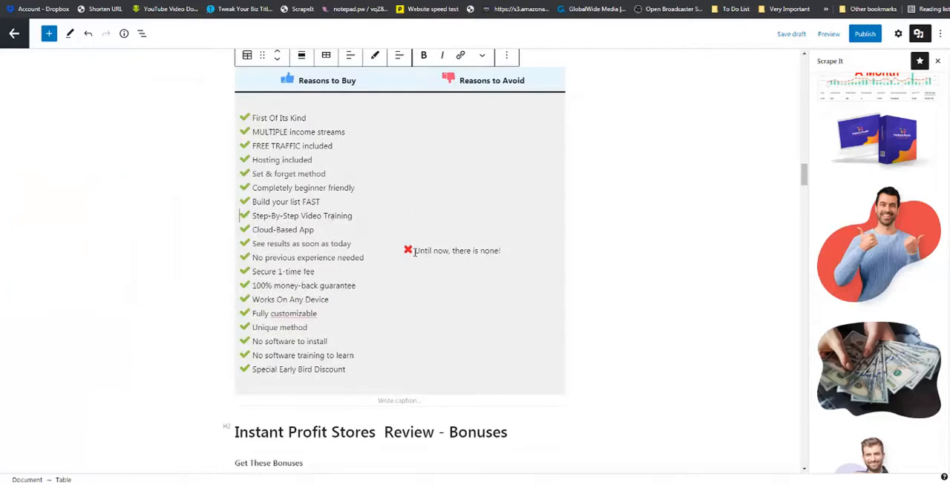
Copy "Until now, there is none" in the Reasons to Avoid column and paste it on the line above the red cross.
{"action": "left_click_drag", "start_coordinate": [416, 252], "coordinate": [500, 246]}
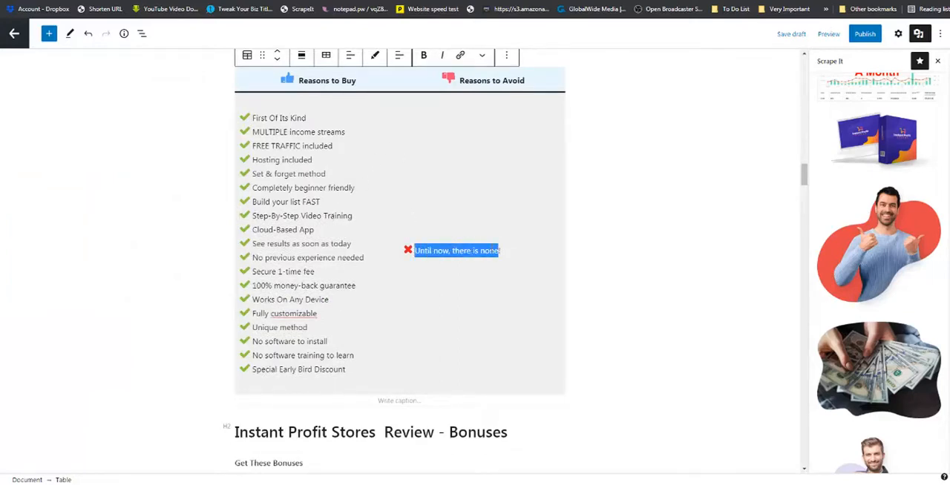
{"action": "right_click", "coordinate": [492, 250]}
{"action": "left_click", "coordinate": [511, 269]}
{"action": "left_click", "coordinate": [432, 233]}
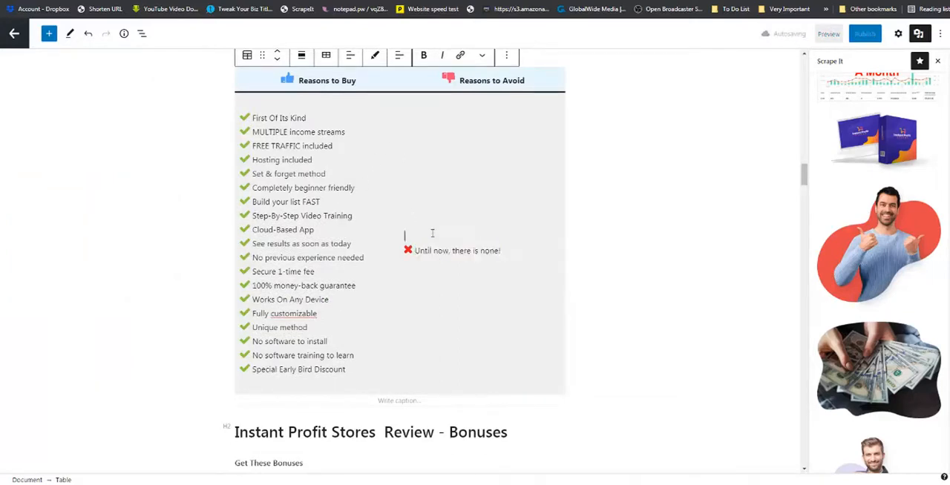
{"action": "key", "text": "ctrl+v"}
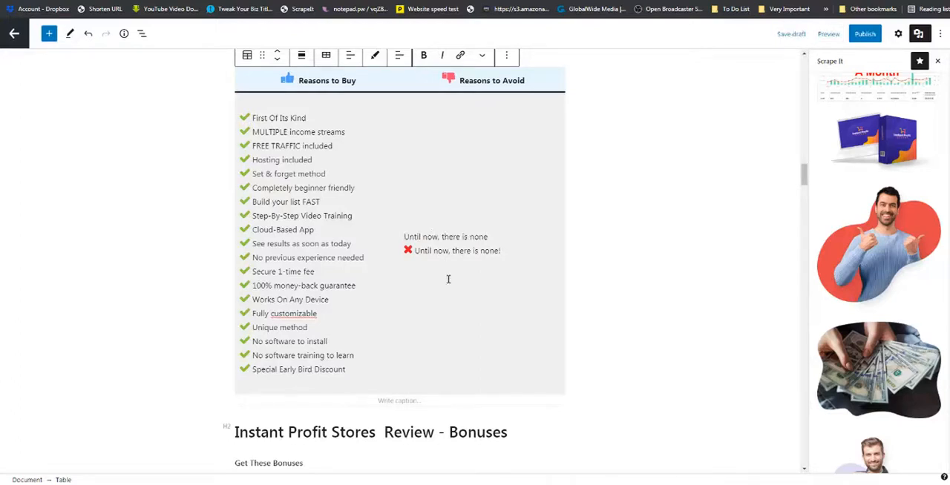
Insert the Middle Page Official Button pattern from Scrape It - Buttons between the pros and cons table and the Bonuses heading.
{"action": "scroll", "coordinate": [448, 279], "scroll_direction": "up", "scroll_amount": 1}
{"action": "scroll", "coordinate": [448, 278], "scroll_direction": "down", "scroll_amount": 3}
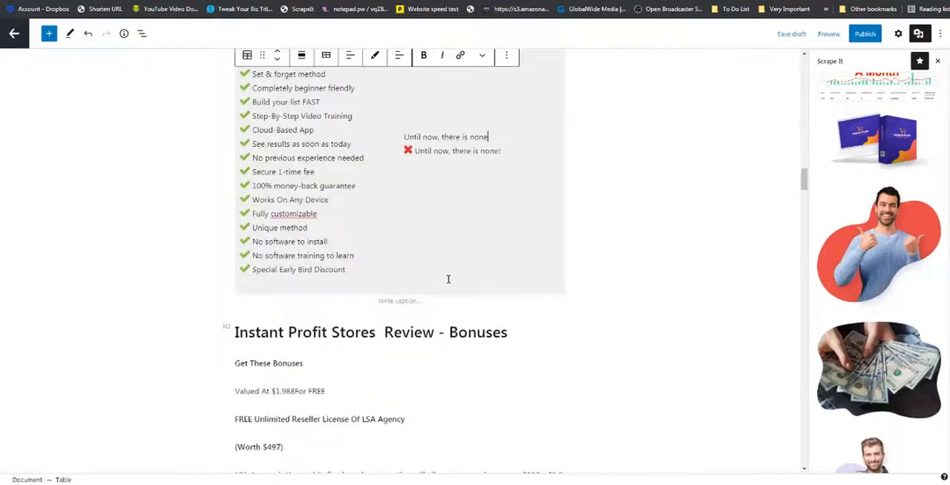
{"action": "left_click", "coordinate": [49, 35]}
{"action": "left_click", "coordinate": [98, 104]}
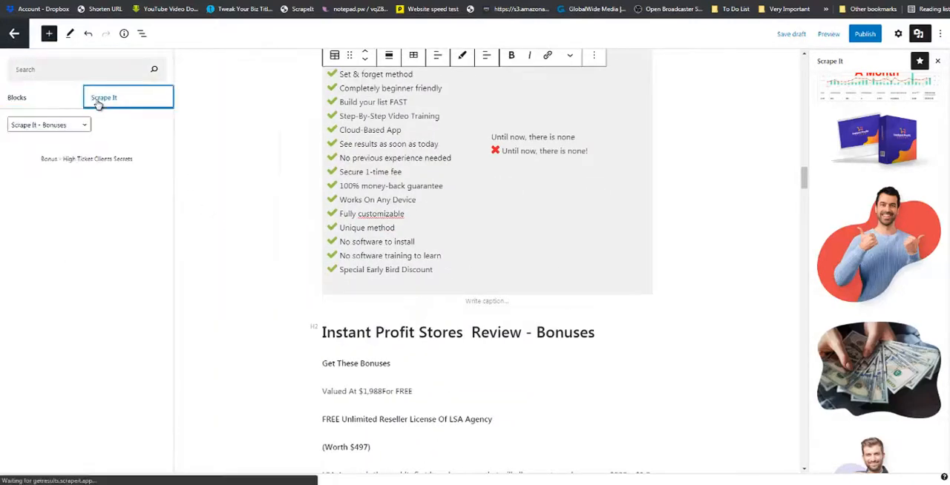
{"action": "left_click", "coordinate": [83, 125]}
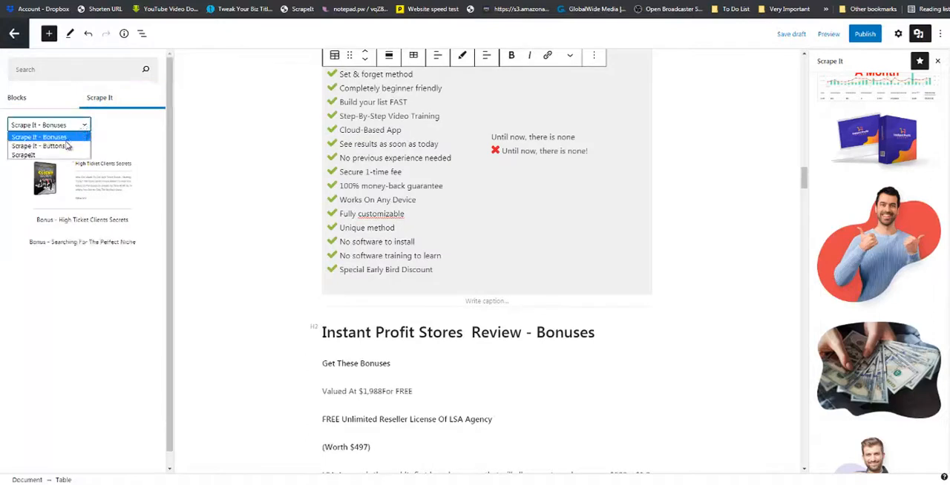
{"action": "left_click", "coordinate": [63, 147]}
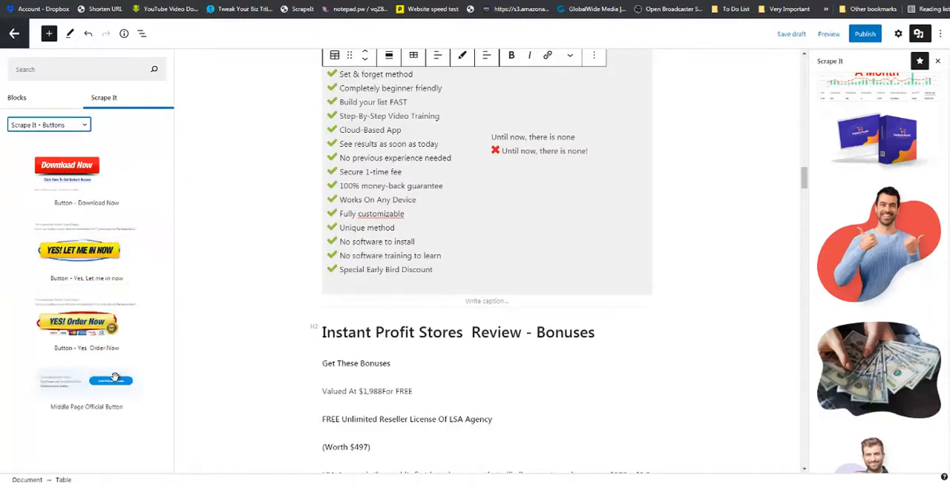
{"action": "left_click_drag", "start_coordinate": [112, 381], "coordinate": [321, 321]}
{"action": "left_click_drag", "start_coordinate": [328, 317], "coordinate": [328, 312]}
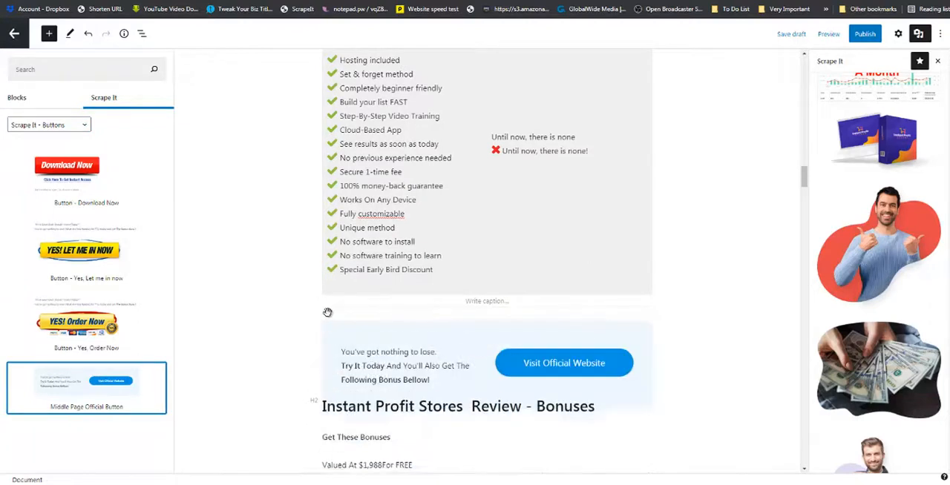
Open the link settings of the Visit Official Website button below the pros and cons table.
{"action": "left_click", "coordinate": [568, 367]}
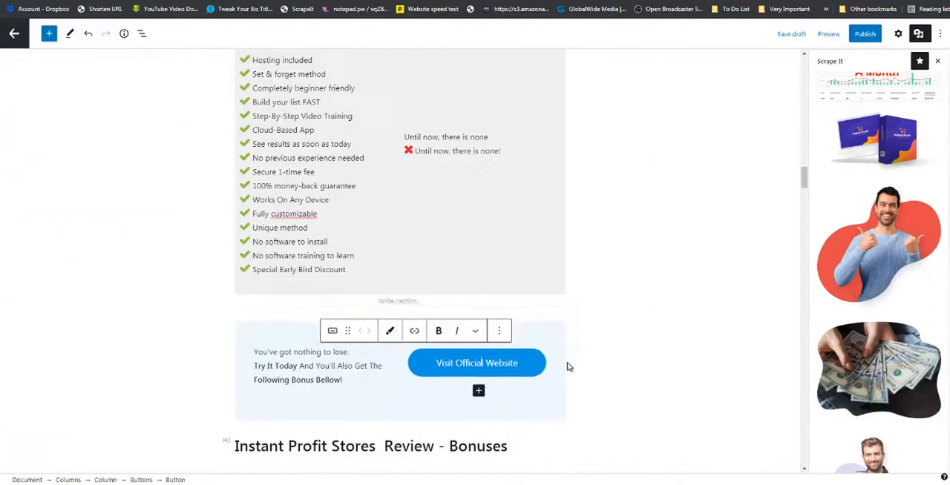
{"action": "left_click", "coordinate": [502, 333]}
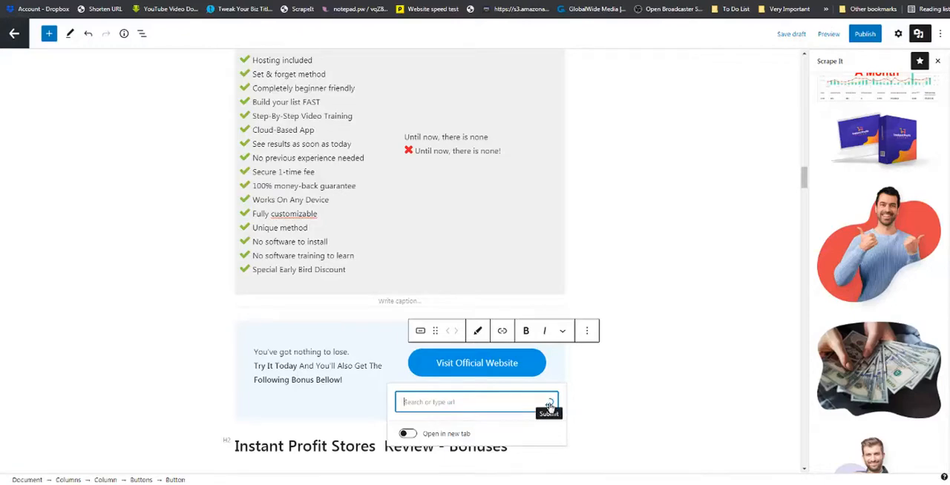
{"action": "scroll", "coordinate": [630, 356], "scroll_direction": "down", "scroll_amount": 4}
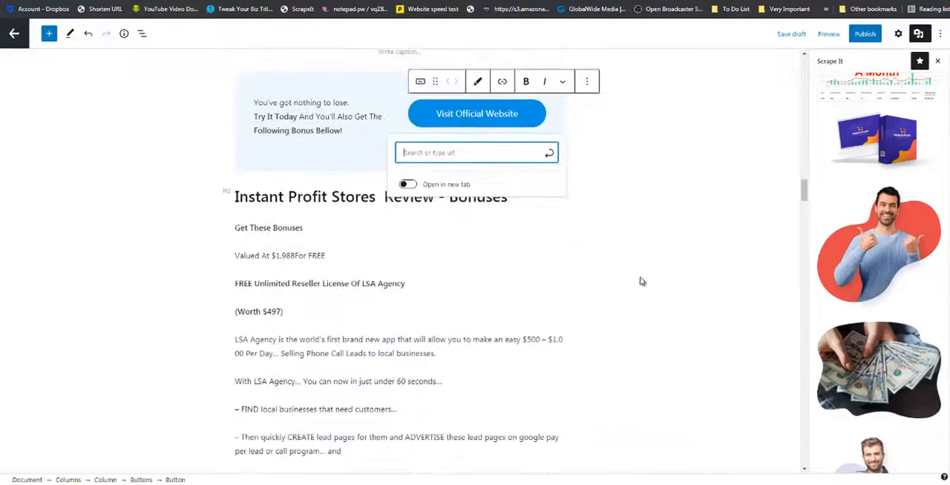
{"action": "scroll", "coordinate": [651, 235], "scroll_direction": "up", "scroll_amount": 1}
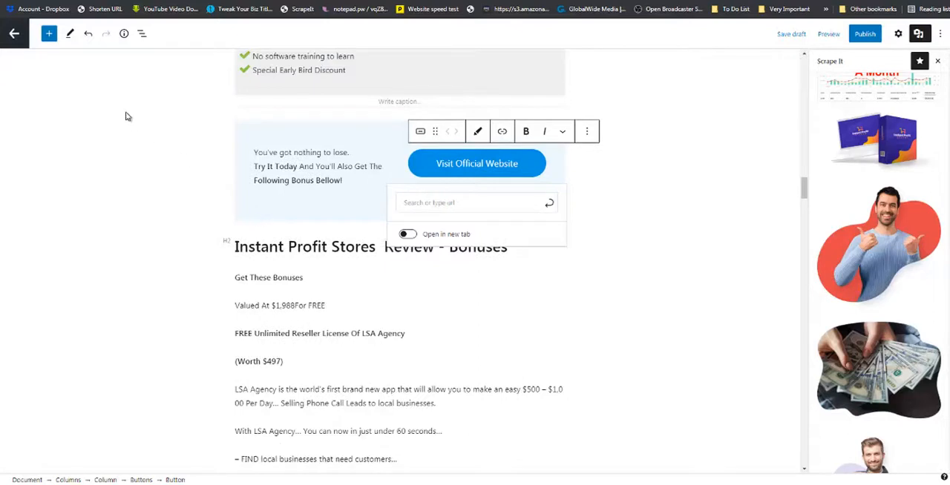
Insert the Conclusion pattern from ScrapeIt between the Visit Official Website banner and the Bonuses heading.
{"action": "left_click", "coordinate": [48, 34]}
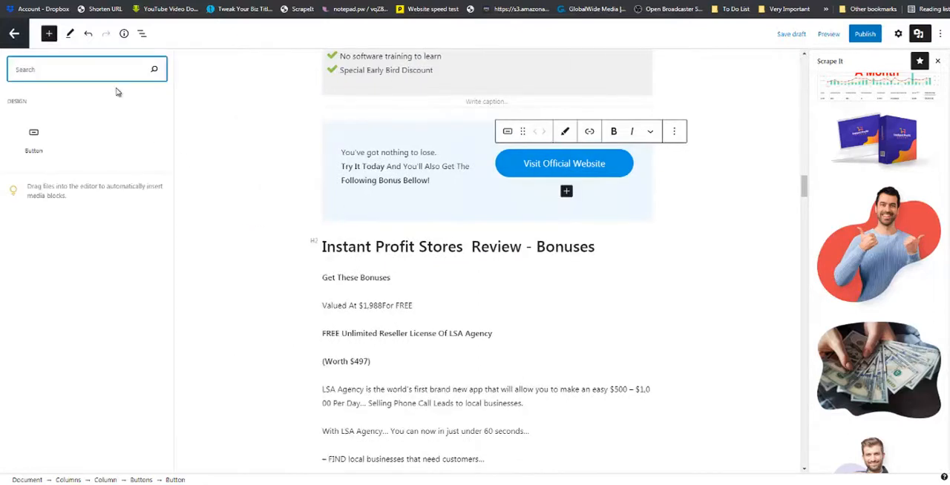
{"action": "left_click", "coordinate": [706, 197]}
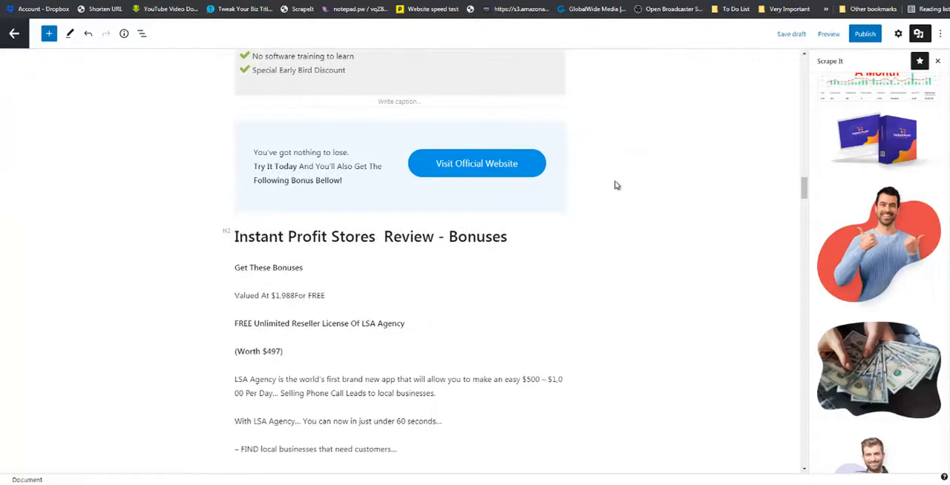
{"action": "left_click", "coordinate": [49, 34]}
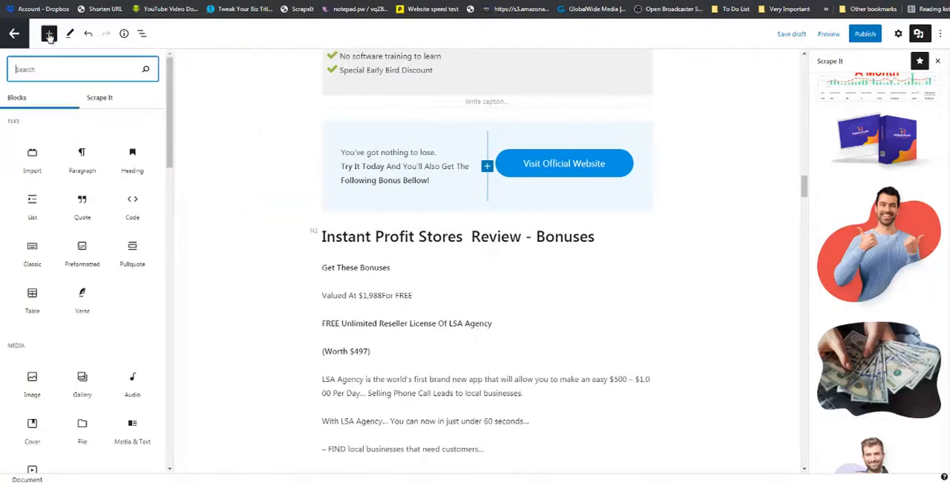
{"action": "left_click", "coordinate": [100, 99]}
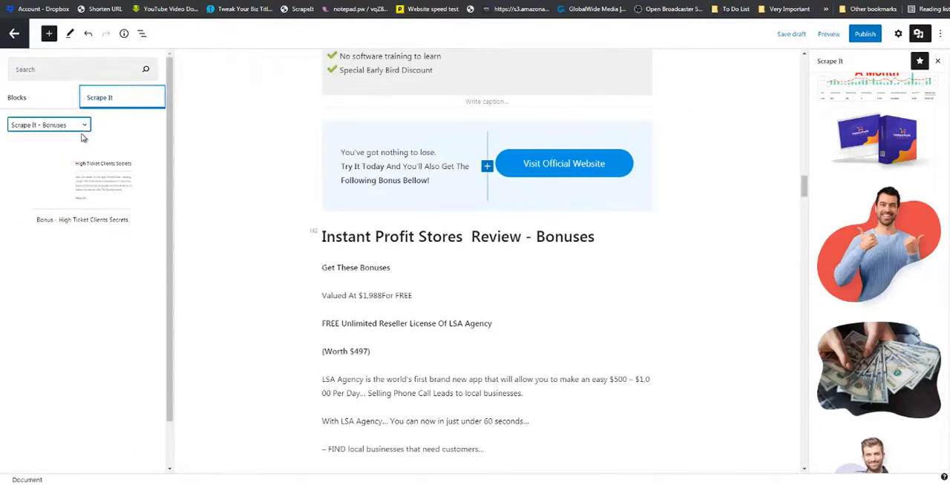
{"action": "left_click", "coordinate": [84, 126]}
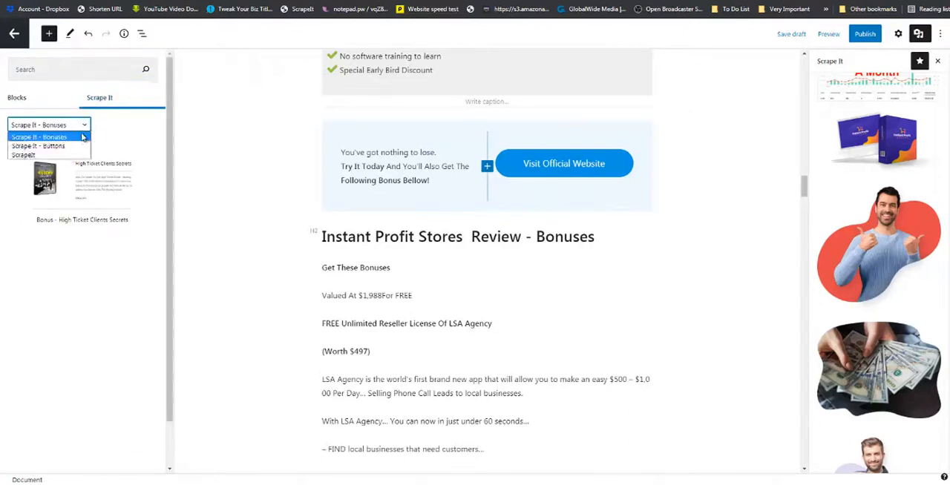
{"action": "left_click", "coordinate": [32, 158]}
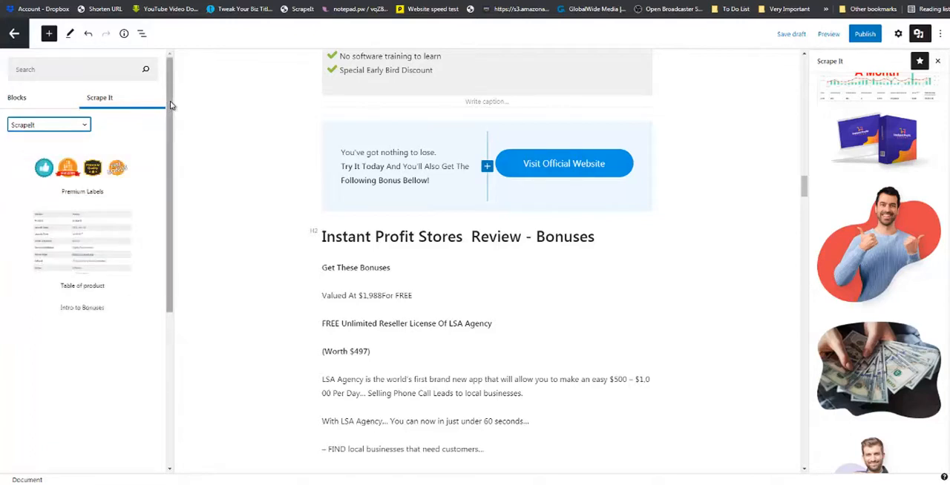
{"action": "left_click_drag", "start_coordinate": [170, 105], "coordinate": [168, 260]}
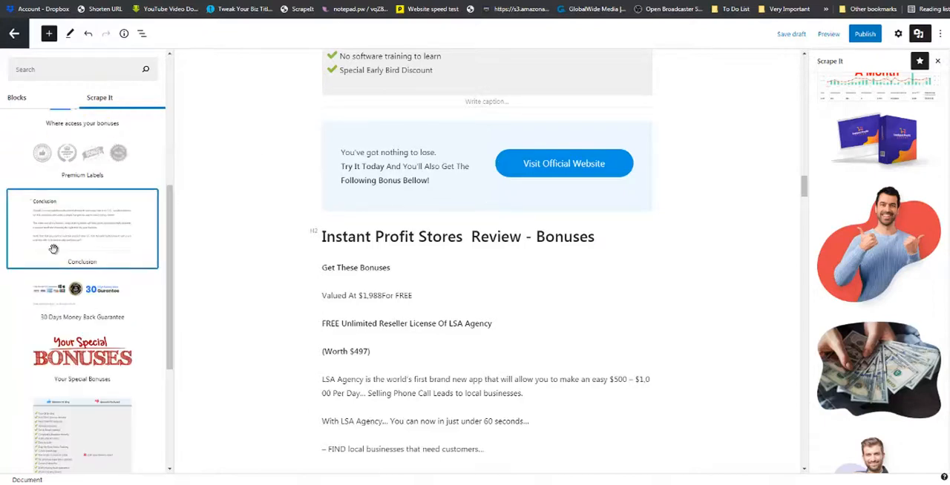
{"action": "left_click_drag", "start_coordinate": [66, 236], "coordinate": [308, 215]}
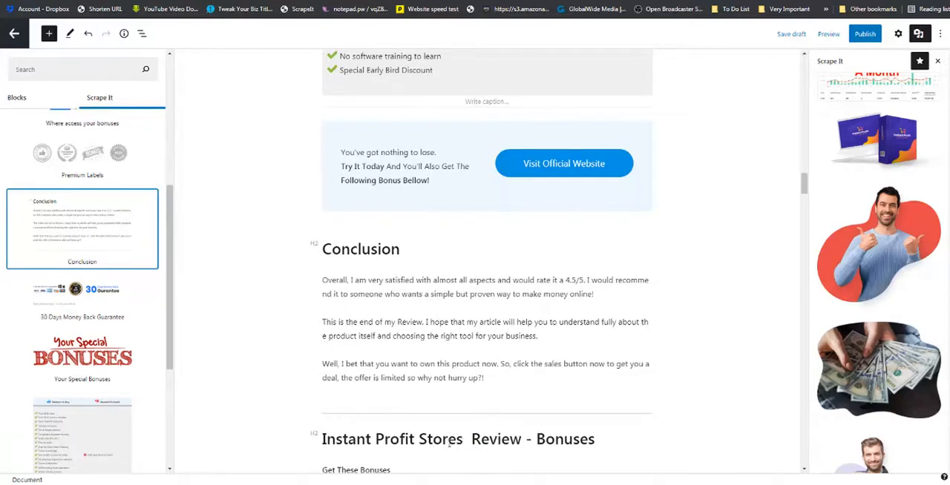
Insert the Your Special Bonuses pattern below the Bonuses heading and the Intro to Bonuses pattern between that heading and the image.
{"action": "left_click_drag", "start_coordinate": [138, 376], "coordinate": [304, 450]}
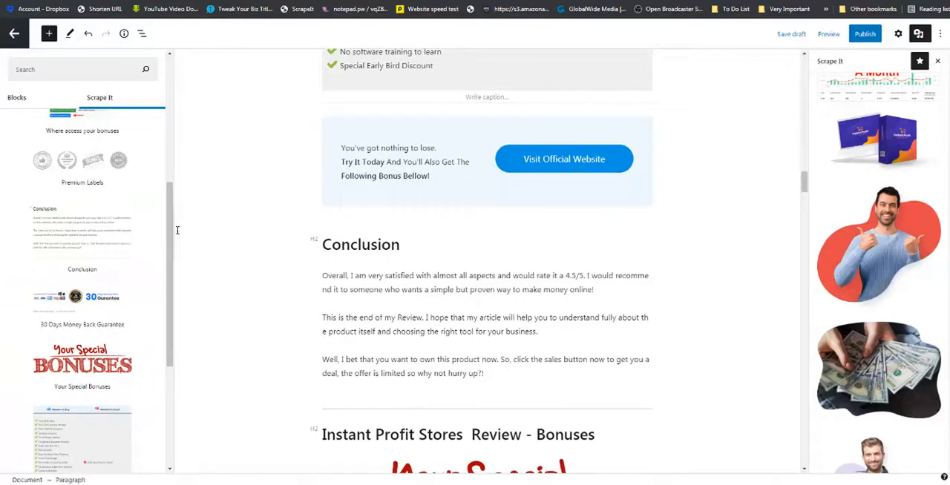
{"action": "left_click_drag", "start_coordinate": [169, 232], "coordinate": [167, 154]}
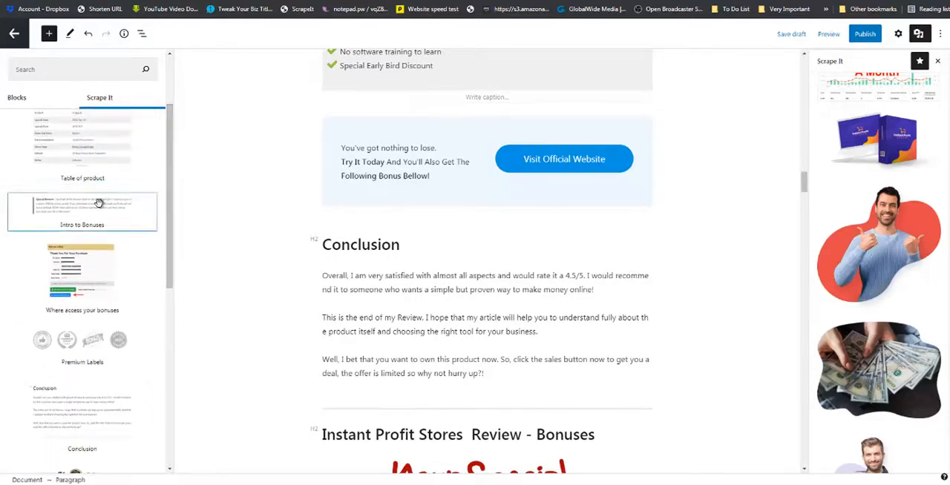
{"action": "left_click_drag", "start_coordinate": [98, 202], "coordinate": [387, 438]}
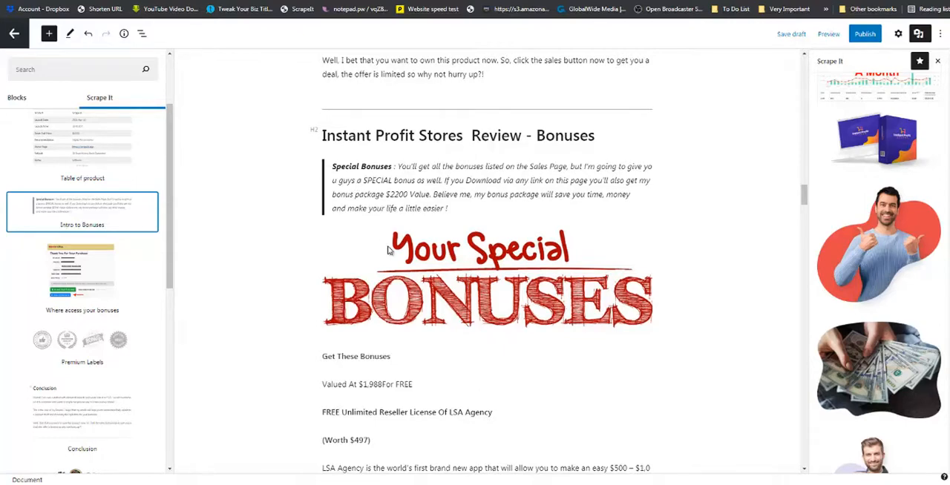
{"action": "scroll", "coordinate": [388, 251], "scroll_direction": "down", "scroll_amount": 5}
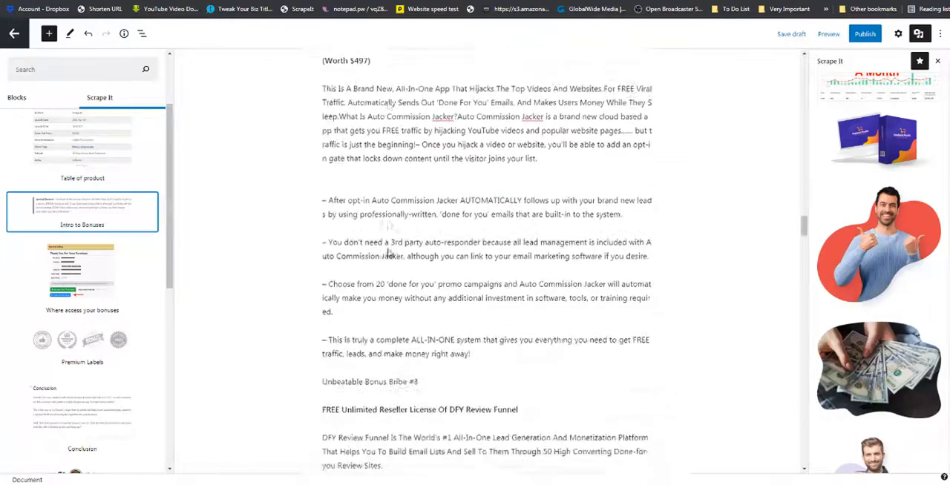
Insert the High Ticket Clients Secrets and WP Swift Page patterns from Scrape It - Bonuses directly above the FAQ heading.
{"action": "scroll", "coordinate": [388, 252], "scroll_direction": "down", "scroll_amount": 5}
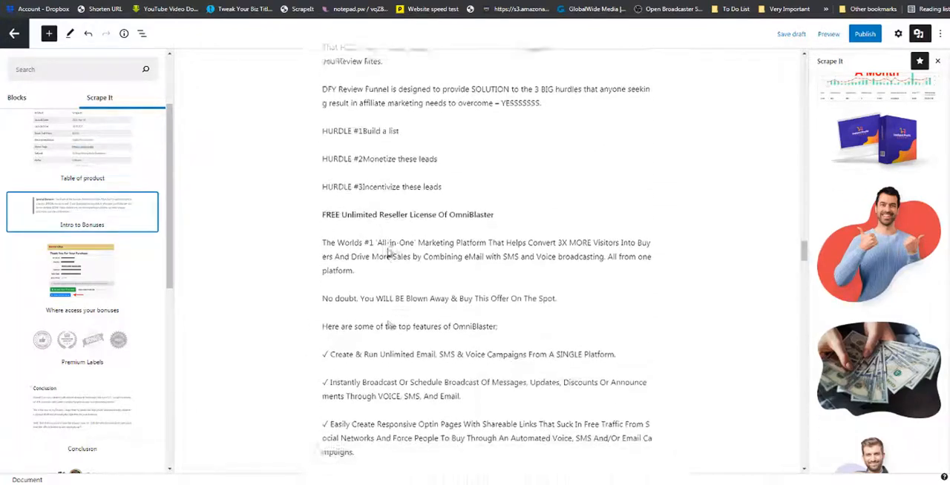
{"action": "scroll", "coordinate": [388, 253], "scroll_direction": "down", "scroll_amount": 3}
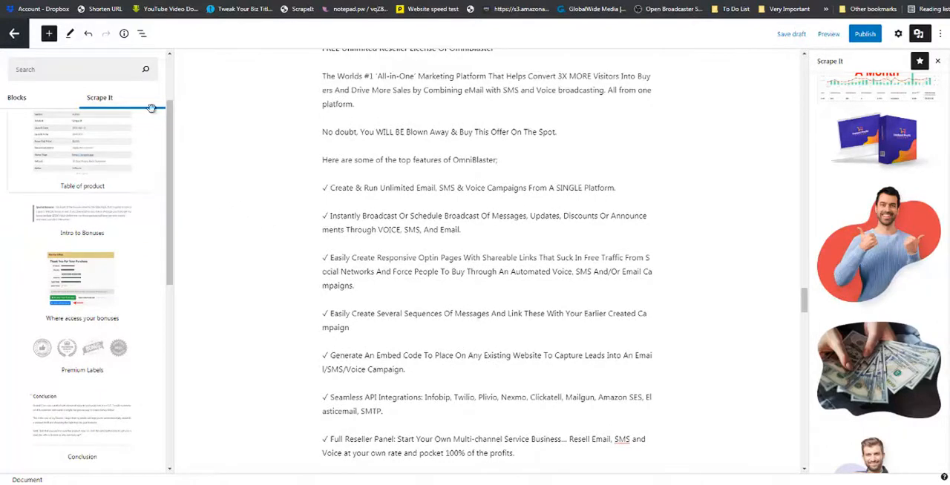
{"action": "left_click", "coordinate": [109, 99]}
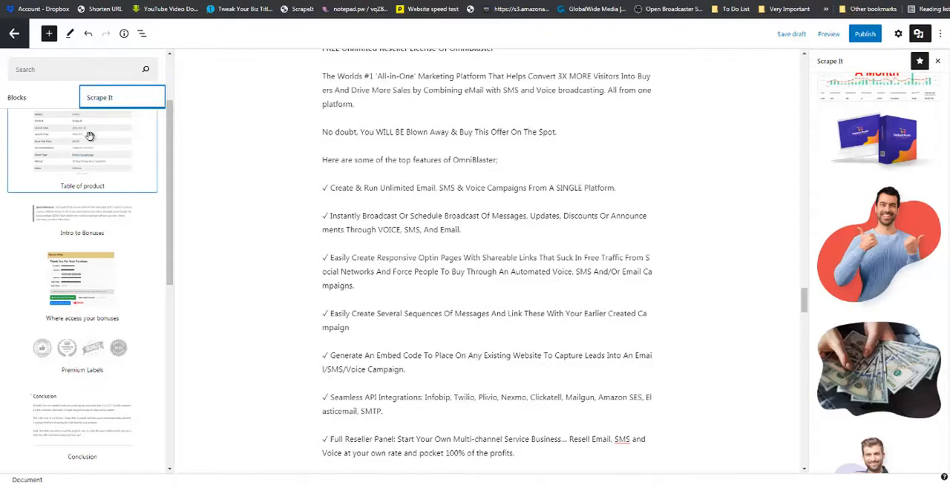
{"action": "left_click_drag", "start_coordinate": [173, 129], "coordinate": [170, 85]}
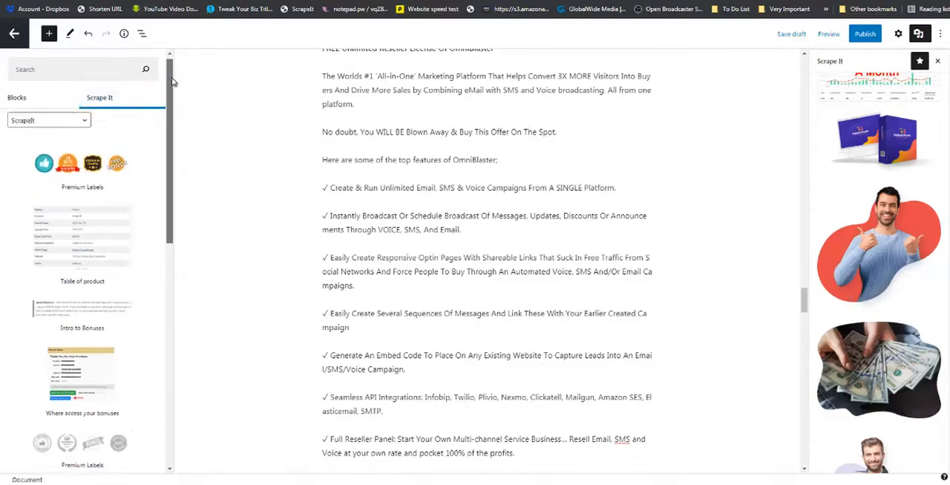
{"action": "left_click", "coordinate": [84, 125]}
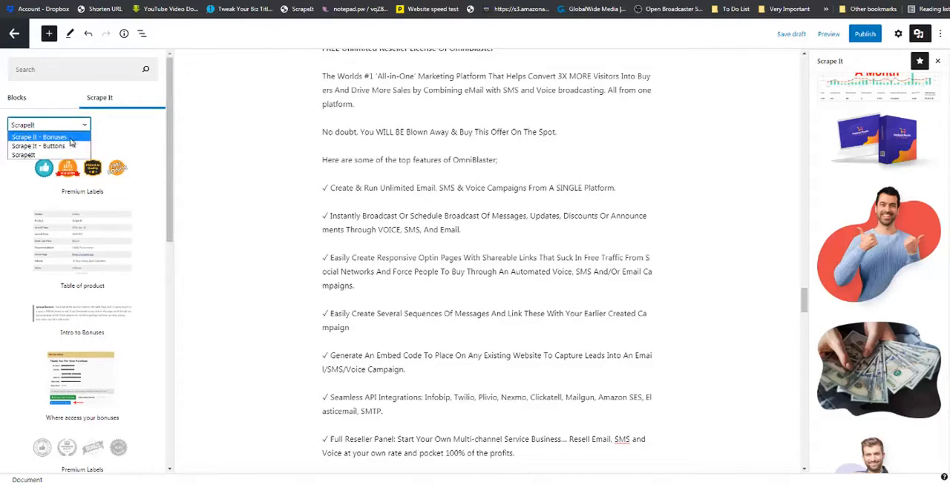
{"action": "left_click", "coordinate": [70, 139]}
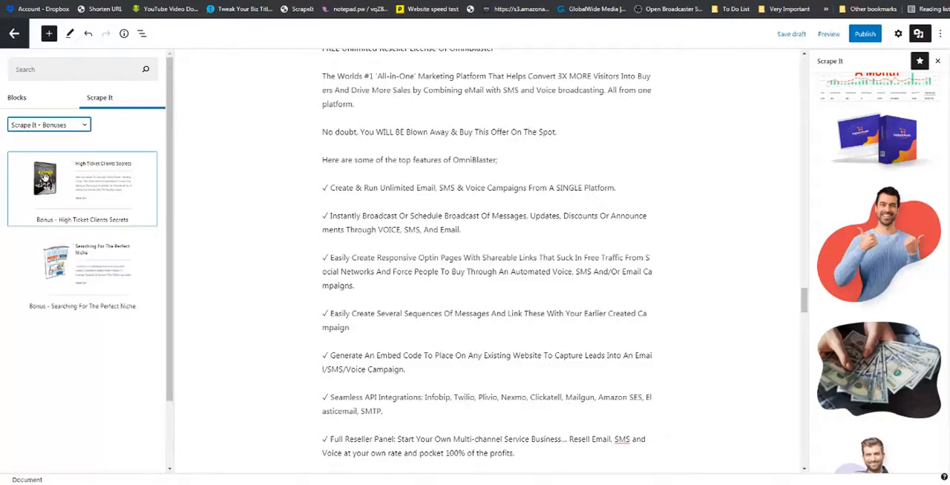
{"action": "left_click_drag", "start_coordinate": [44, 179], "coordinate": [341, 474]}
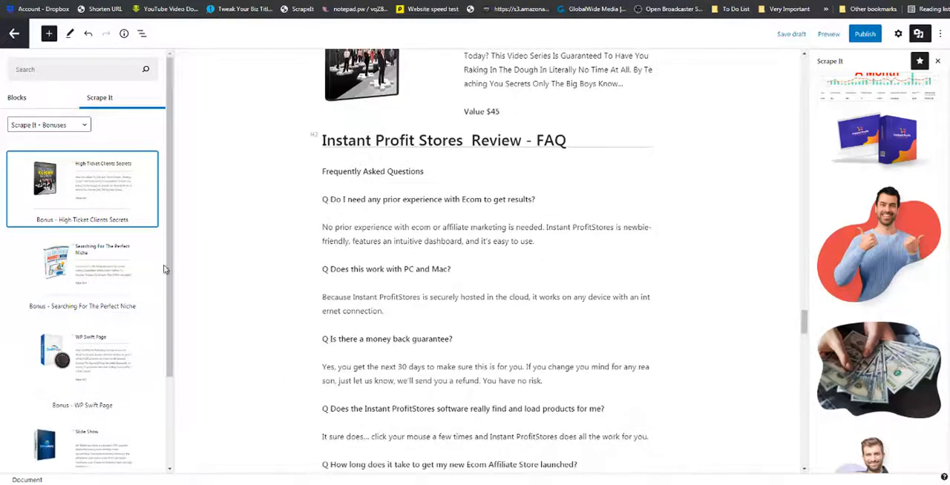
{"action": "left_click_drag", "start_coordinate": [82, 349], "coordinate": [420, 148]}
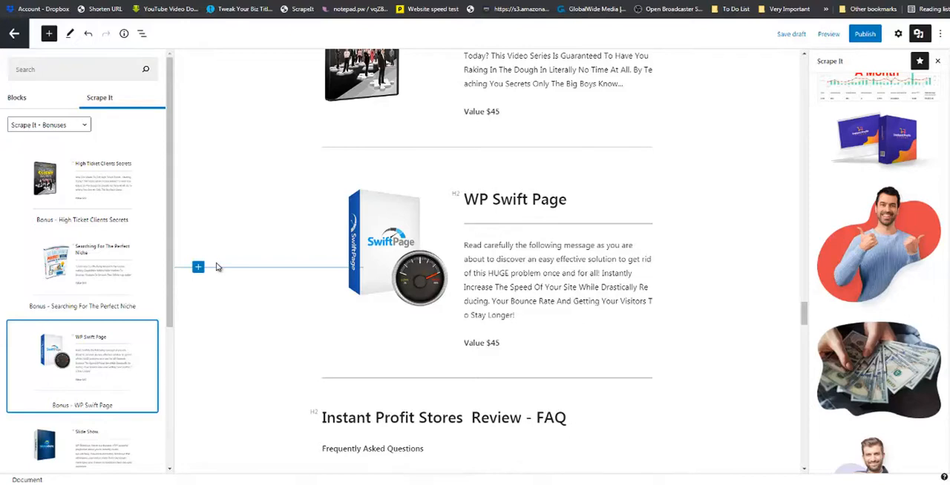
Examine the rating box on the published CourseFunnels review page, including its total score, criteria bars and pros and cons.
{"action": "scroll", "coordinate": [244, 290], "scroll_direction": "down", "scroll_amount": 5}
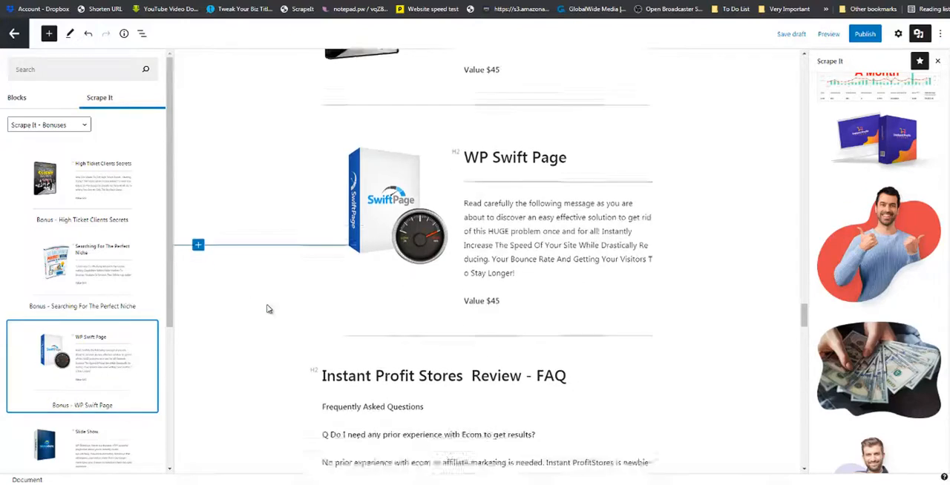
{"action": "scroll", "coordinate": [380, 325], "scroll_direction": "down", "scroll_amount": 5}
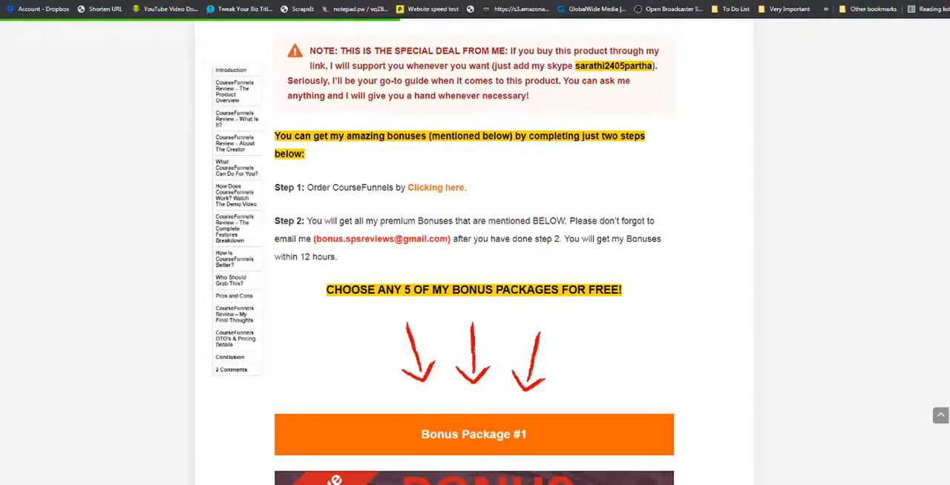
{"action": "scroll", "coordinate": [513, 314], "scroll_direction": "up", "scroll_amount": 3}
{"action": "scroll", "coordinate": [518, 316], "scroll_direction": "up", "scroll_amount": 10}
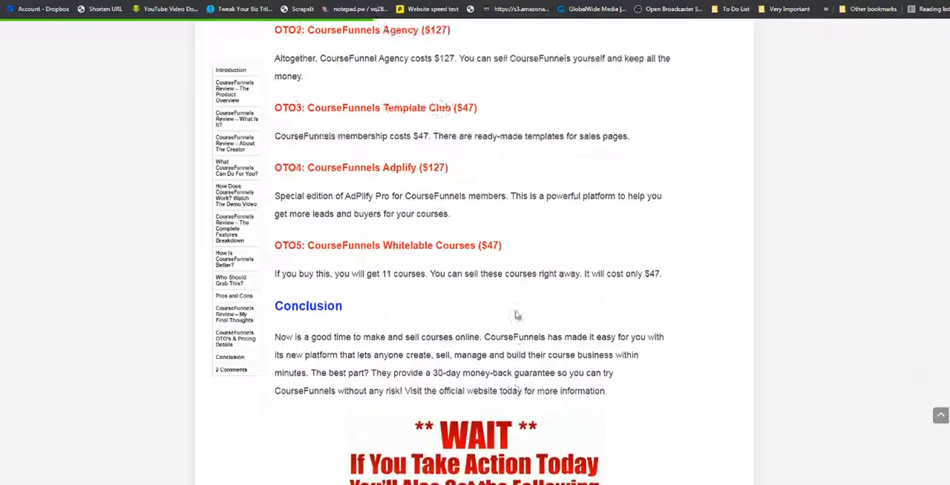
{"action": "scroll", "coordinate": [517, 316], "scroll_direction": "down", "scroll_amount": 3}
{"action": "scroll", "coordinate": [518, 315], "scroll_direction": "up", "scroll_amount": 4}
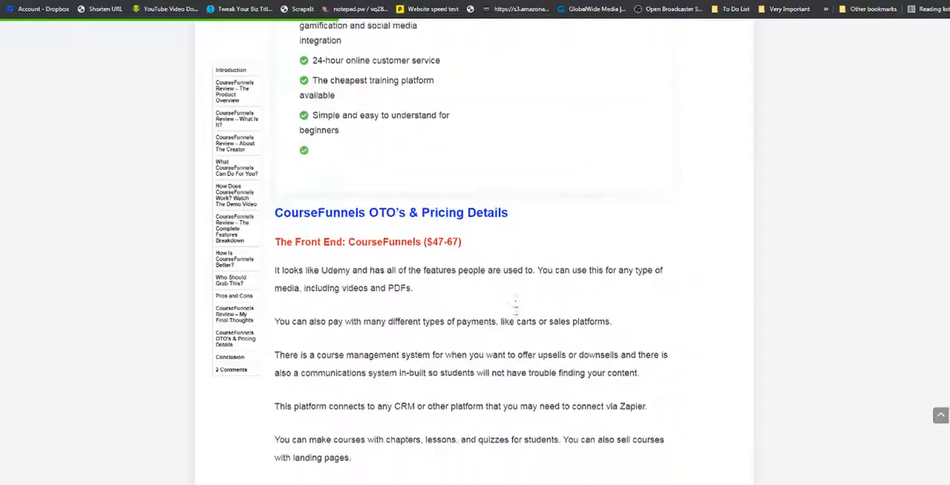
{"action": "scroll", "coordinate": [518, 316], "scroll_direction": "down", "scroll_amount": 7}
{"action": "scroll", "coordinate": [517, 315], "scroll_direction": "up", "scroll_amount": 10}
{"action": "scroll", "coordinate": [518, 316], "scroll_direction": "up", "scroll_amount": 4}
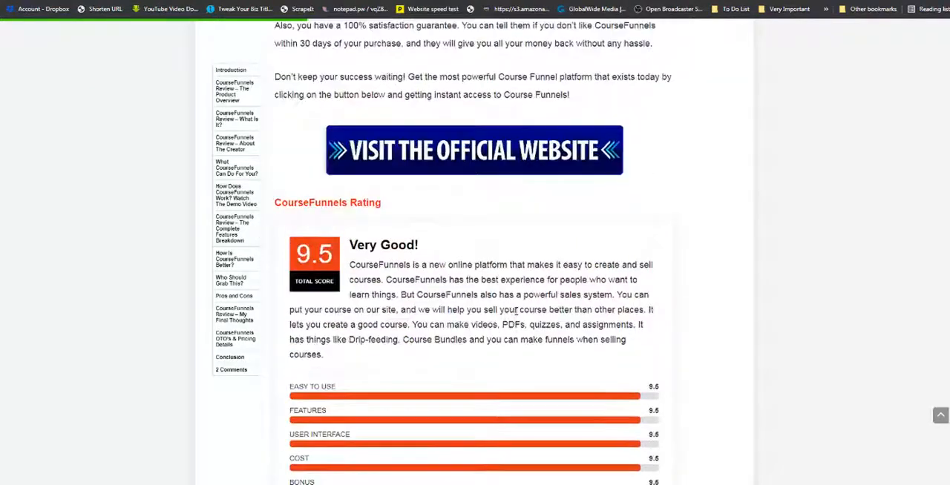
{"action": "scroll", "coordinate": [515, 314], "scroll_direction": "down", "scroll_amount": 2}
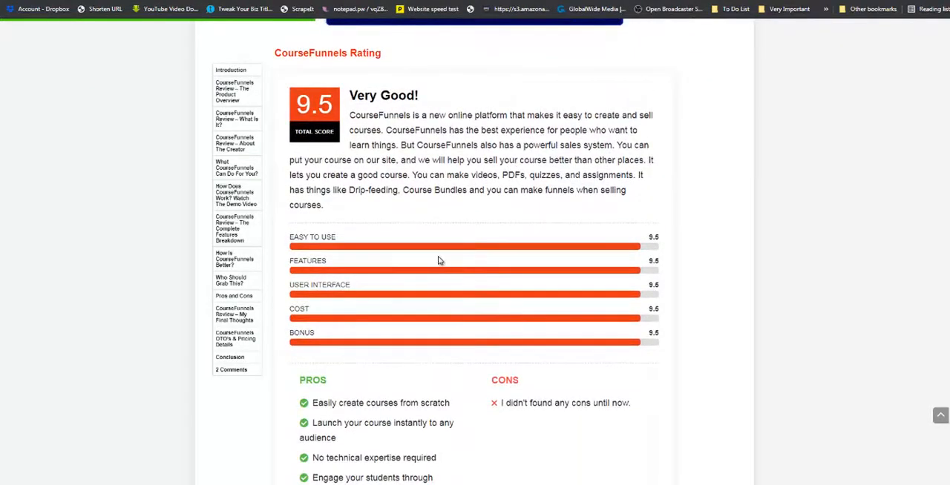
Return to the post editor and set the Taqyeem review box to Top of the post, Points style, title Instant Profit Stores and score text Awesome.
{"action": "left_click", "coordinate": [271, 1]}
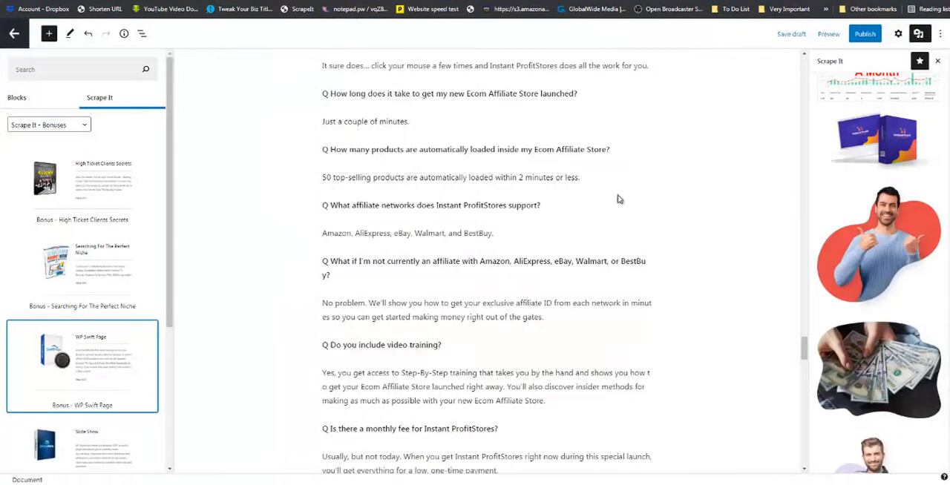
{"action": "left_click_drag", "start_coordinate": [804, 347], "coordinate": [802, 409]}
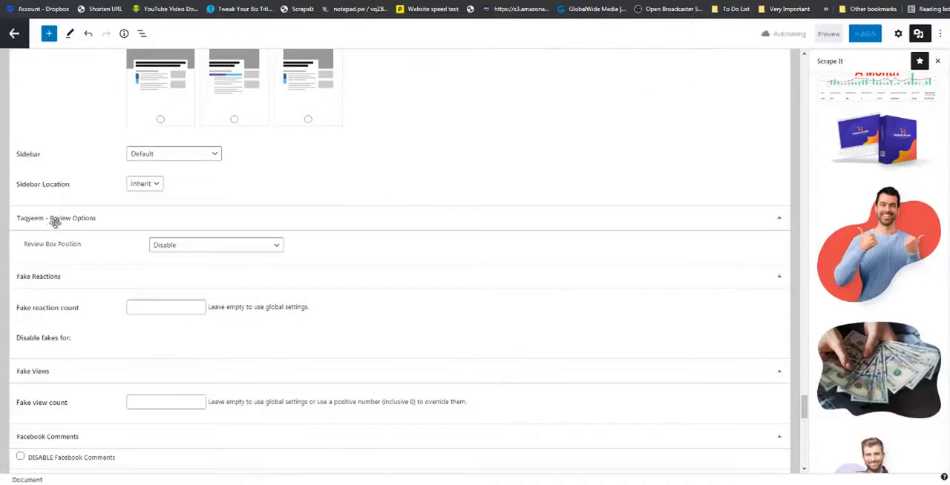
{"action": "left_click", "coordinate": [274, 249]}
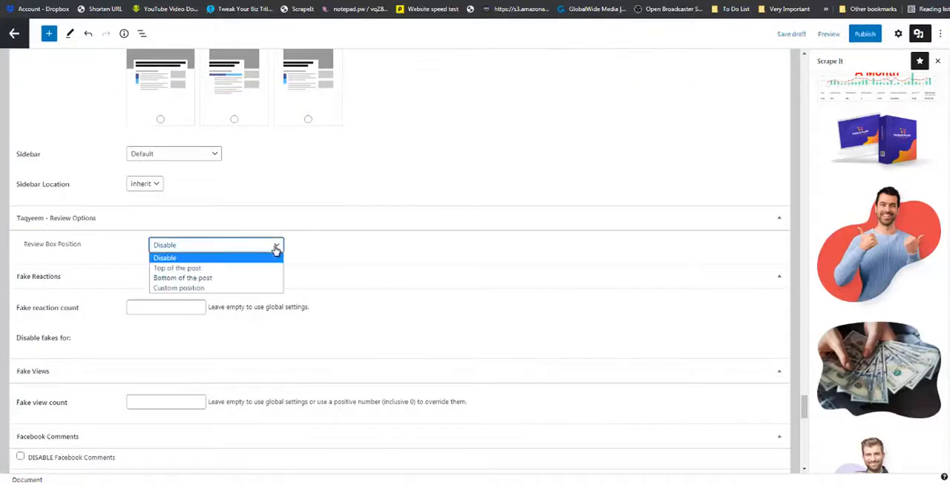
{"action": "left_click", "coordinate": [219, 269]}
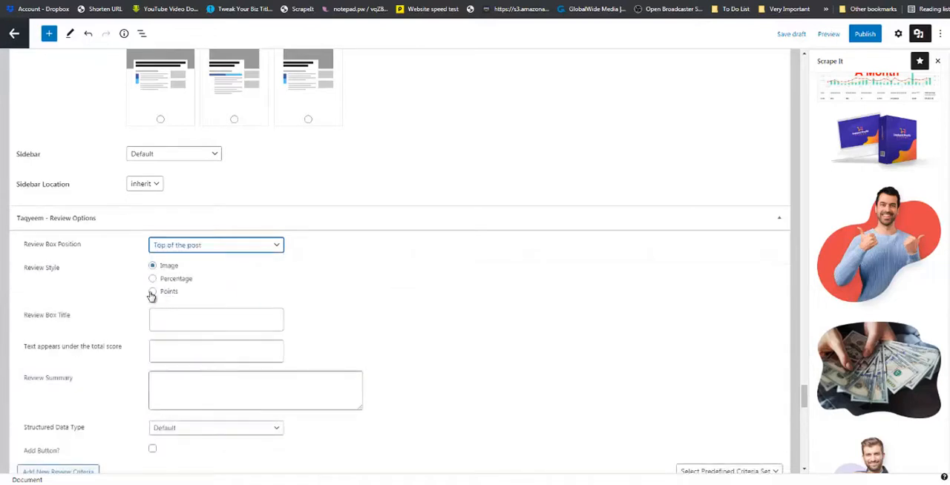
{"action": "left_click", "coordinate": [152, 293]}
{"action": "left_click", "coordinate": [181, 321]}
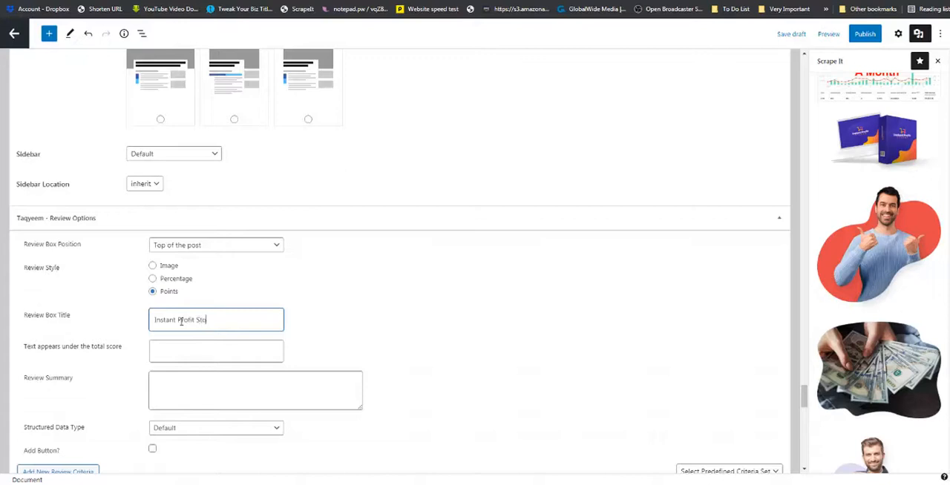
{"action": "left_click", "coordinate": [158, 352]}
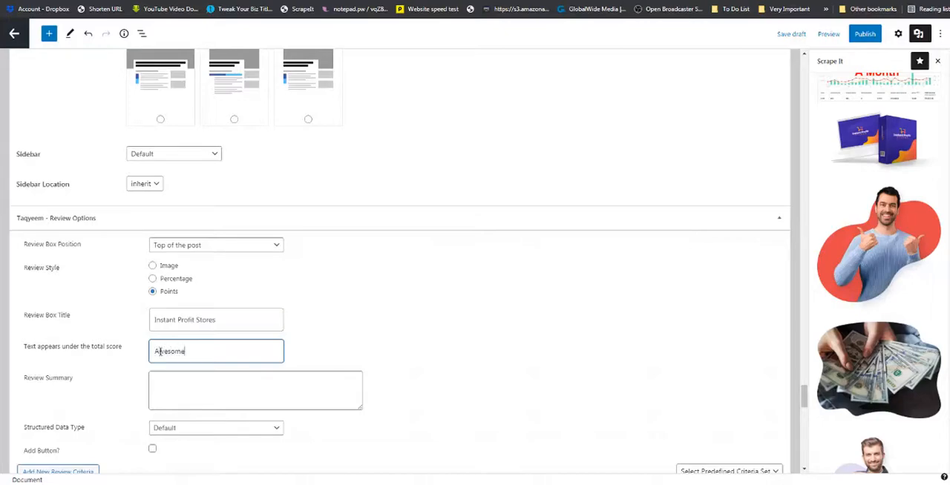
Copy the testimonial paragraph's opening sentences, up to "already making easy profit", into the Review Summary.
{"action": "scroll", "coordinate": [429, 252], "scroll_direction": "up", "scroll_amount": 8}
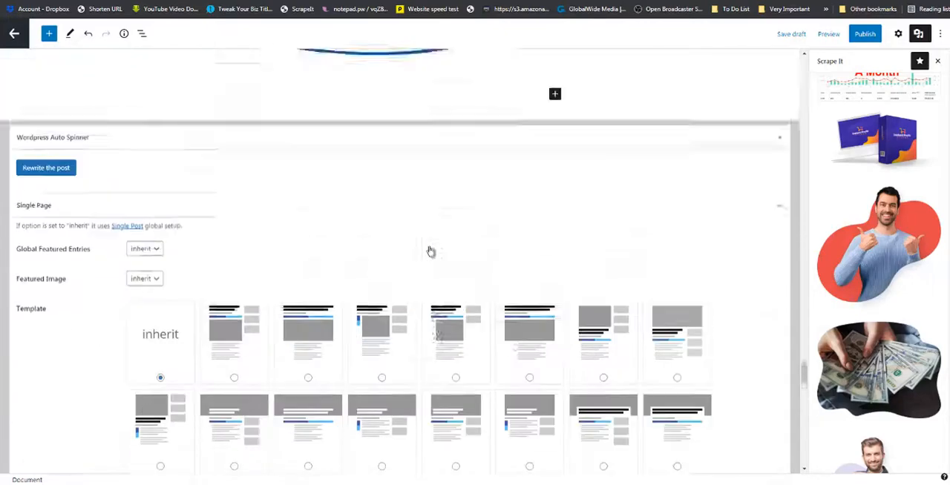
{"action": "left_click_drag", "start_coordinate": [804, 358], "coordinate": [802, 80]}
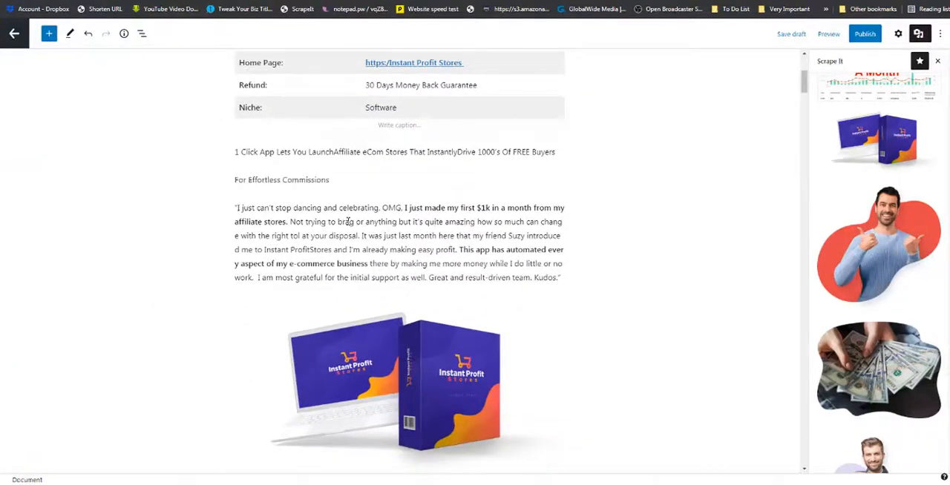
{"action": "left_click_drag", "start_coordinate": [235, 208], "coordinate": [455, 252]}
{"action": "right_click", "coordinate": [444, 254]}
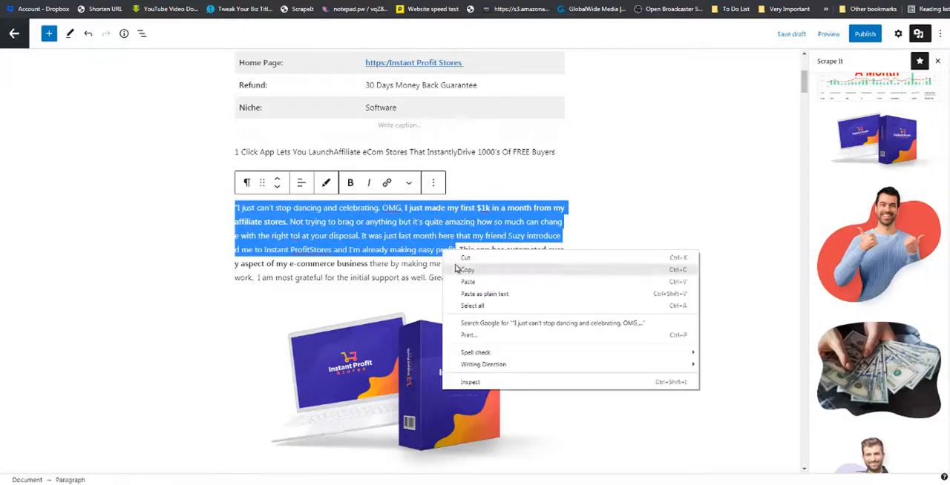
{"action": "left_click", "coordinate": [459, 271]}
{"action": "left_click_drag", "start_coordinate": [804, 84], "coordinate": [802, 407]}
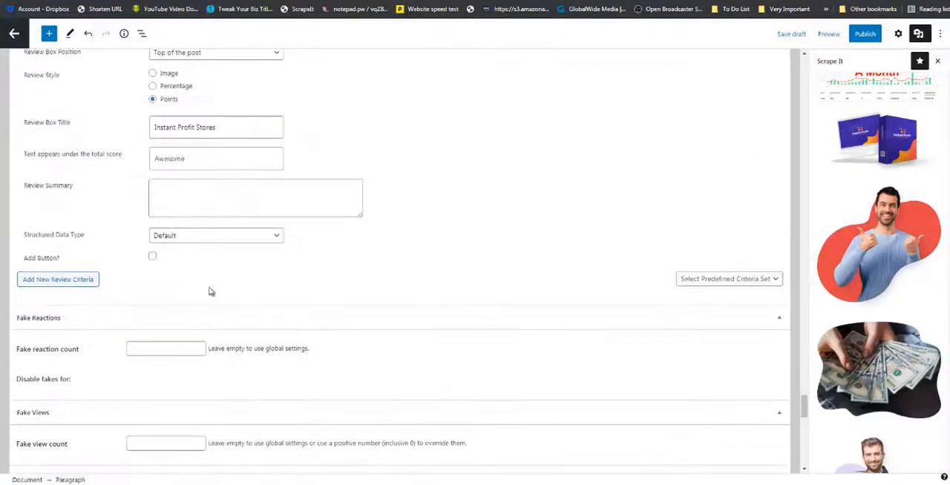
{"action": "left_click", "coordinate": [192, 194]}
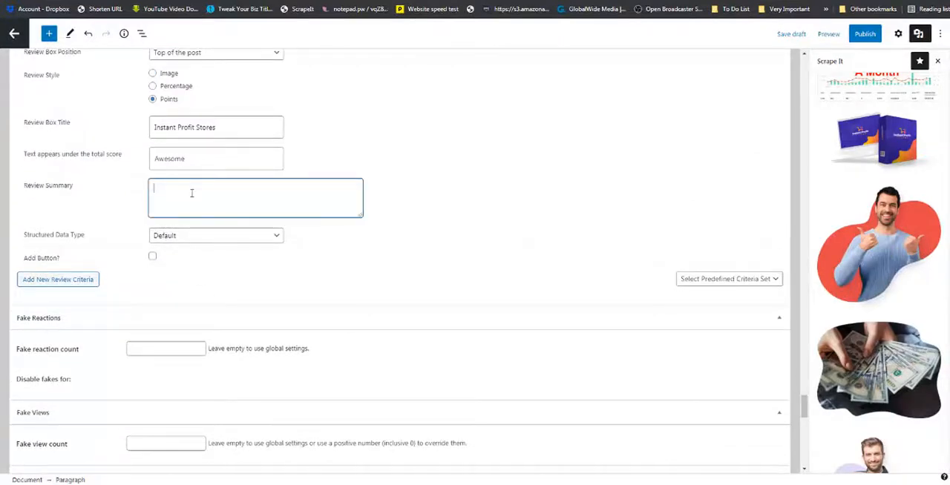
{"action": "key", "text": "ctrl+v"}
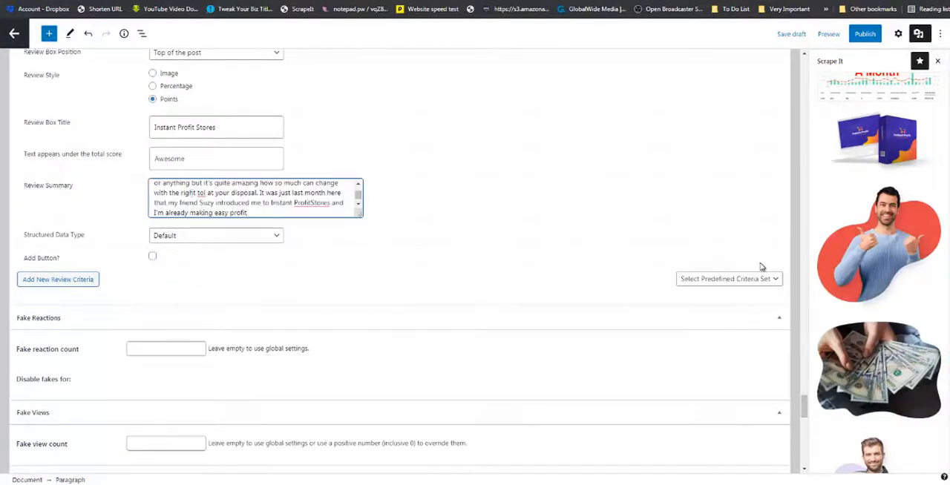
Load the predefined Criteria set and score Easy To Use 77, Features 73 and Quality 83, plus a score for Support.
{"action": "left_click", "coordinate": [777, 279]}
{"action": "left_click", "coordinate": [763, 304]}
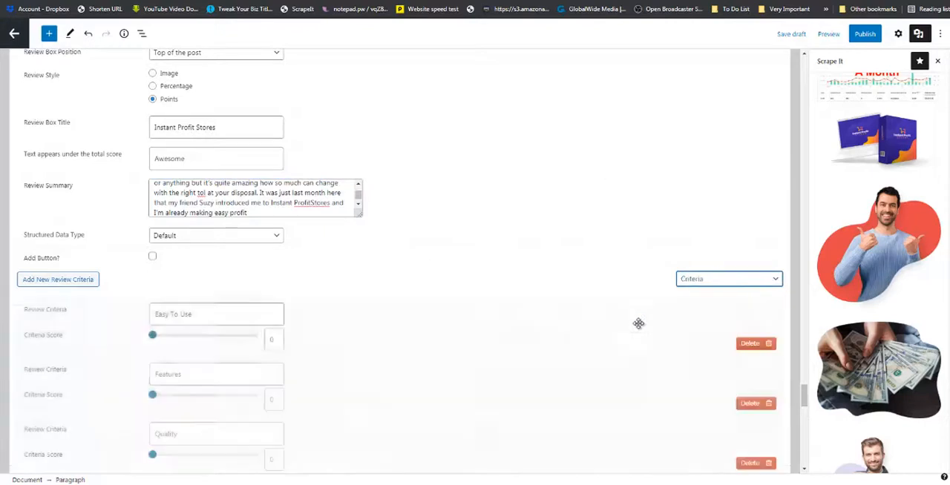
{"action": "scroll", "coordinate": [283, 300], "scroll_direction": "down", "scroll_amount": 1}
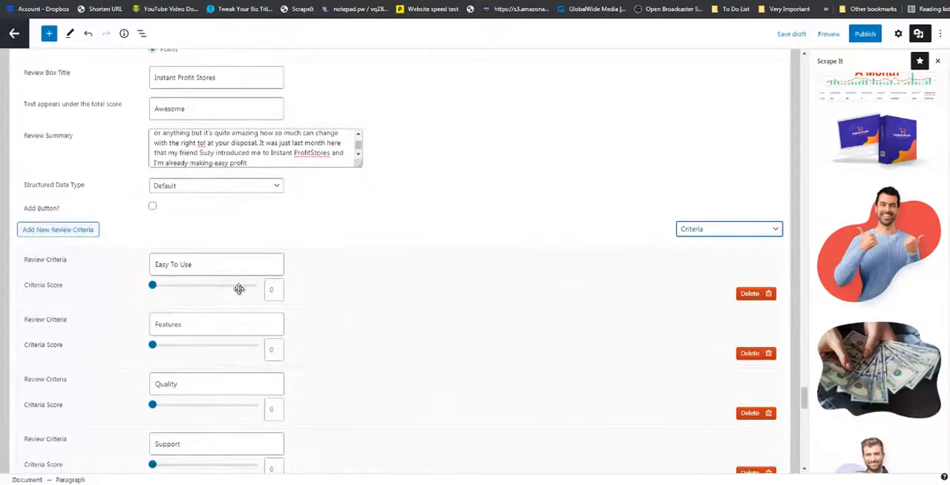
{"action": "scroll", "coordinate": [239, 288], "scroll_direction": "down", "scroll_amount": 1}
{"action": "left_click", "coordinate": [233, 236]}
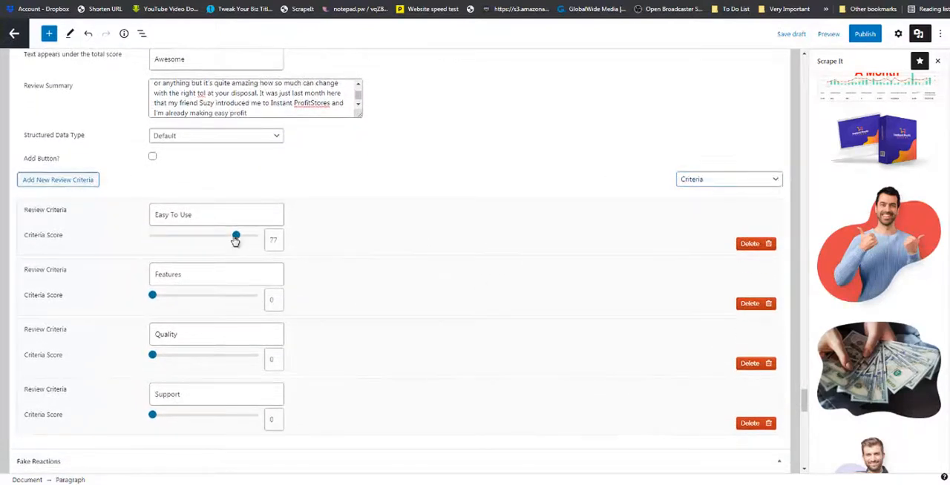
{"action": "left_click", "coordinate": [231, 297]}
{"action": "left_click_drag", "start_coordinate": [219, 359], "coordinate": [235, 354]}
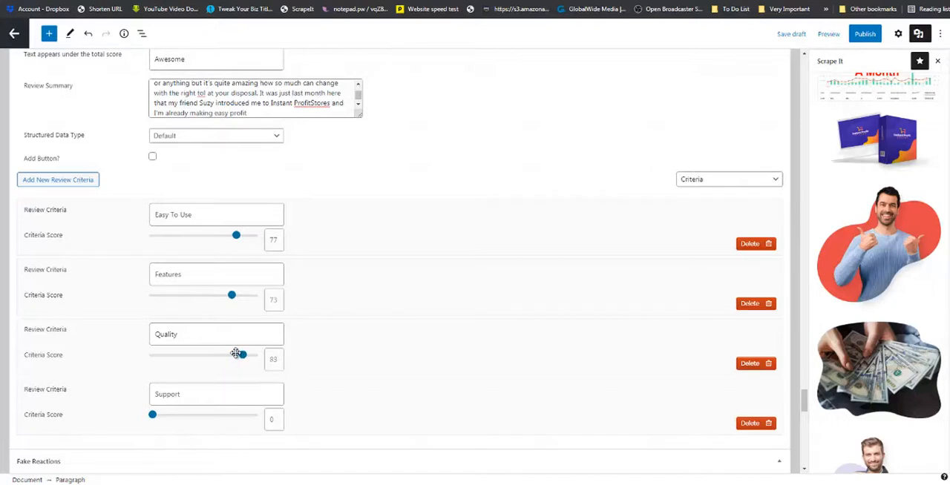
{"action": "left_click_drag", "start_coordinate": [210, 416], "coordinate": [210, 420]}
Show the post settings and copy the image address of the Instant Profit Stores product box picture below the testimonial.
{"action": "scroll", "coordinate": [796, 169], "scroll_direction": "up", "scroll_amount": 15}
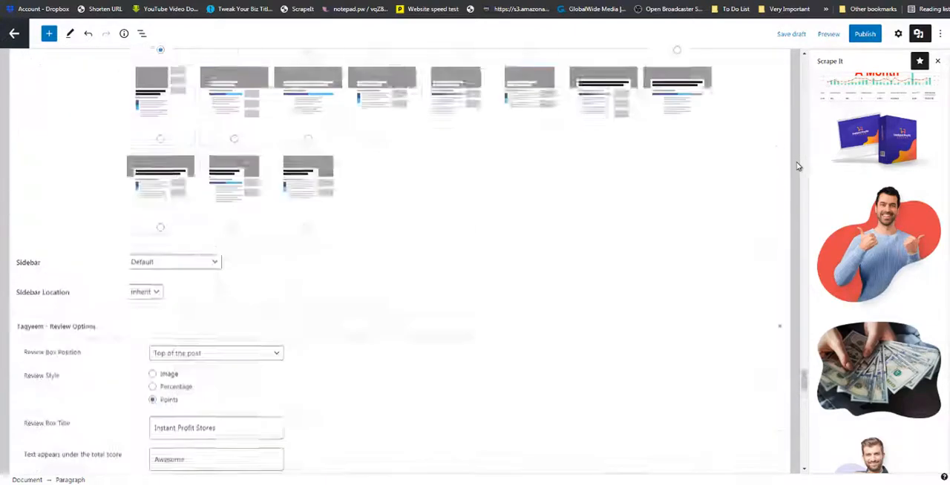
{"action": "left_click", "coordinate": [898, 34]}
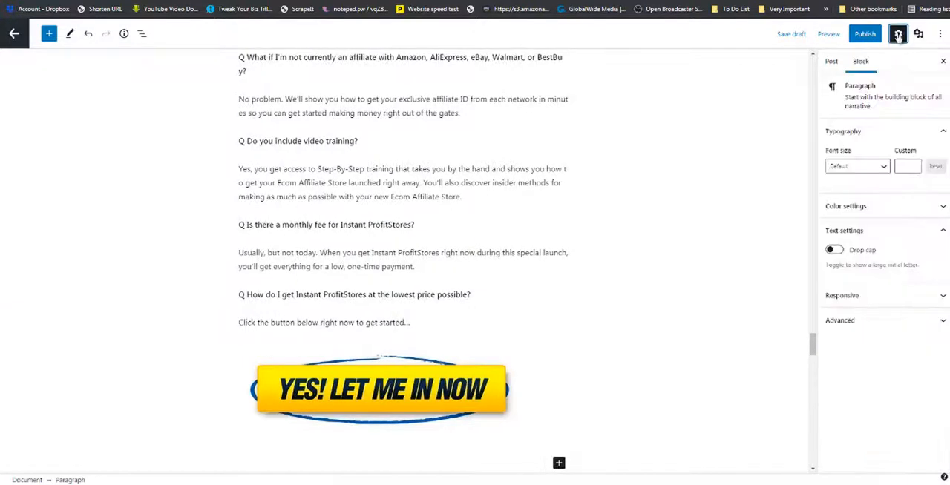
{"action": "left_click", "coordinate": [831, 63]}
{"action": "scroll", "coordinate": [868, 312], "scroll_direction": "down", "scroll_amount": 3}
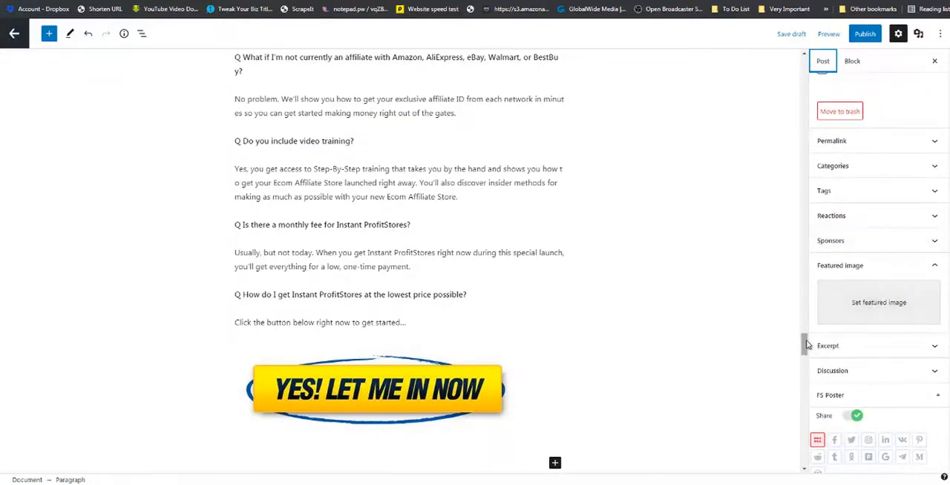
{"action": "left_click_drag", "start_coordinate": [804, 345], "coordinate": [793, 69]}
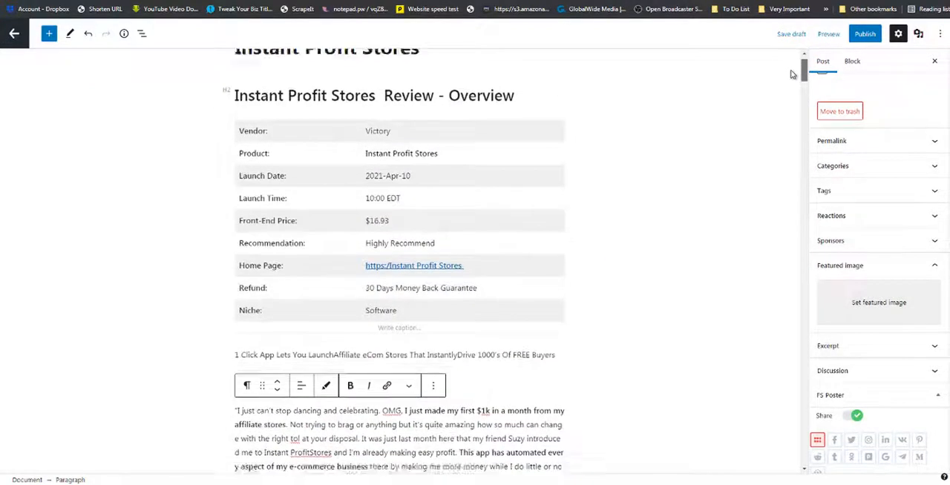
{"action": "scroll", "coordinate": [663, 174], "scroll_direction": "down", "scroll_amount": 3}
{"action": "right_click", "coordinate": [416, 310]}
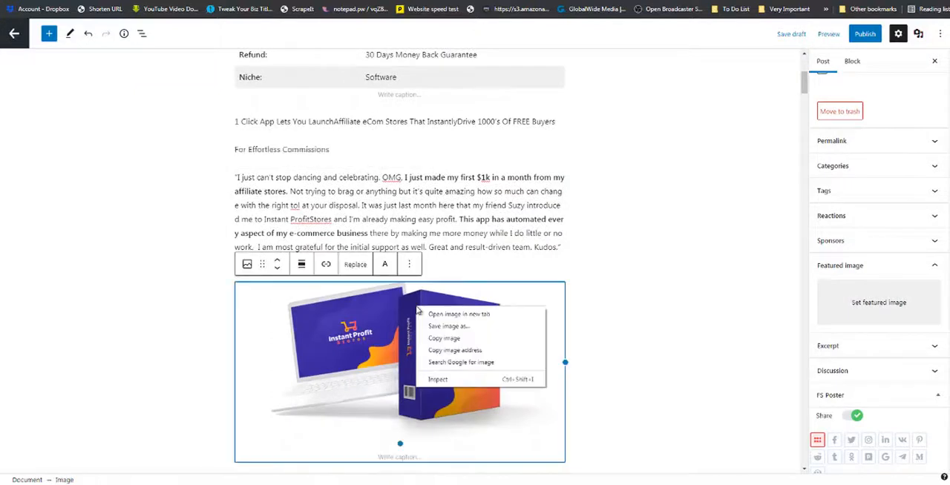
{"action": "left_click", "coordinate": [449, 350]}
Set the post's Featured Image by URL from the copied product image address and load its preview.
{"action": "scroll", "coordinate": [942, 174], "scroll_direction": "down", "scroll_amount": 2}
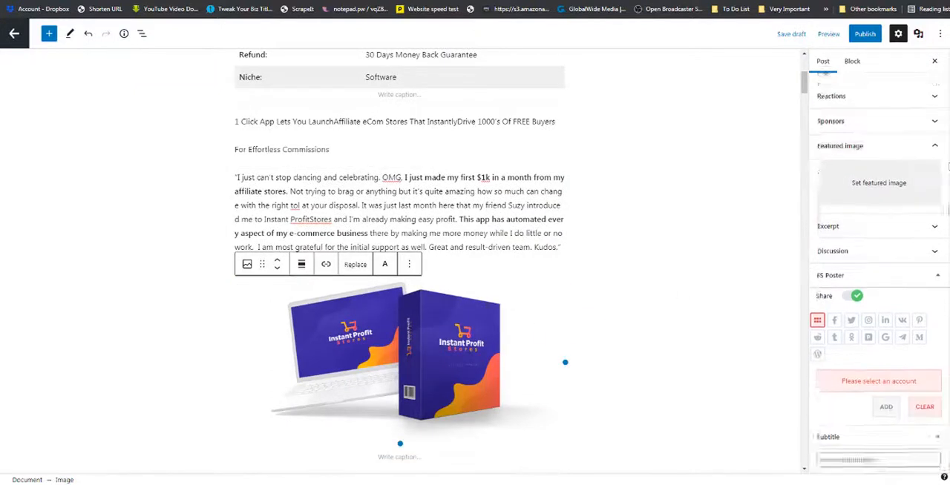
{"action": "scroll", "coordinate": [948, 167], "scroll_direction": "down", "scroll_amount": 10}
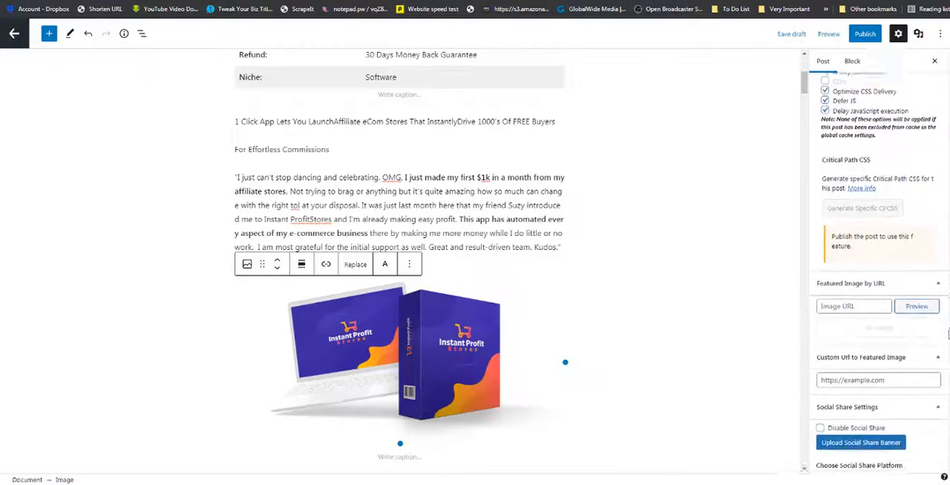
{"action": "scroll", "coordinate": [948, 334], "scroll_direction": "down", "scroll_amount": 2}
{"action": "left_click", "coordinate": [856, 273]}
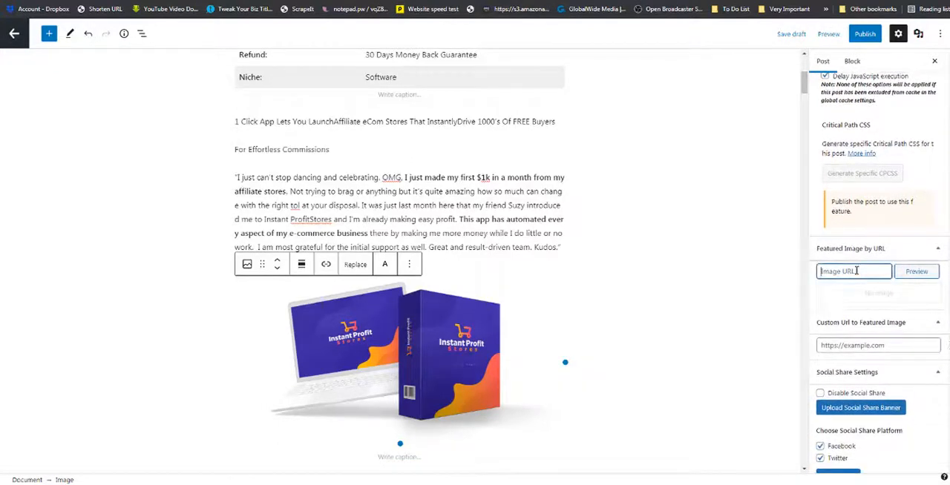
{"action": "key", "text": "ctrl+v"}
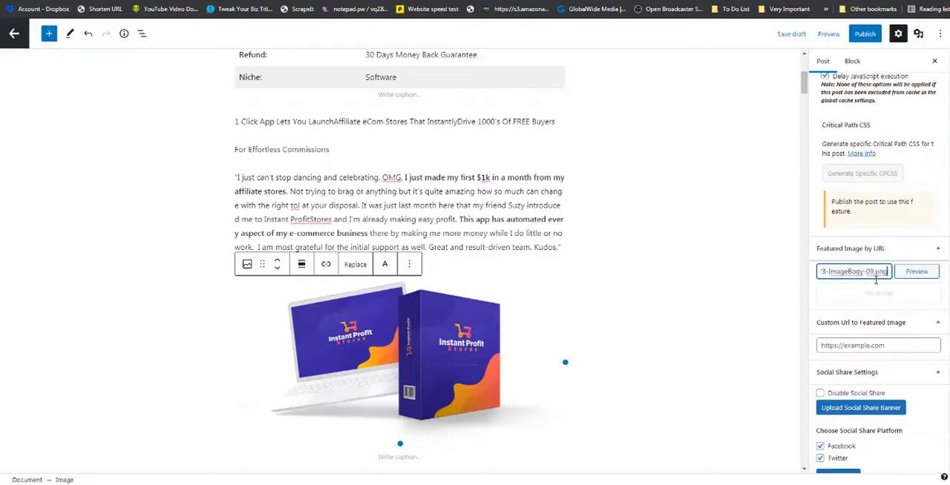
{"action": "left_click", "coordinate": [916, 272]}
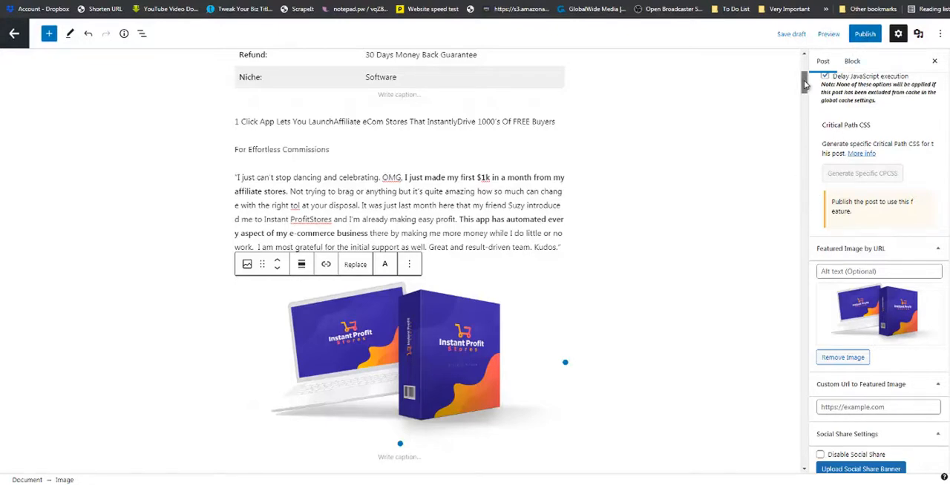
Insert the Scrape It Middle Page Official Button pattern between the WP Swift Page bonus and the Review - FAQ heading.
{"action": "left_click_drag", "start_coordinate": [805, 84], "coordinate": [767, 143]}
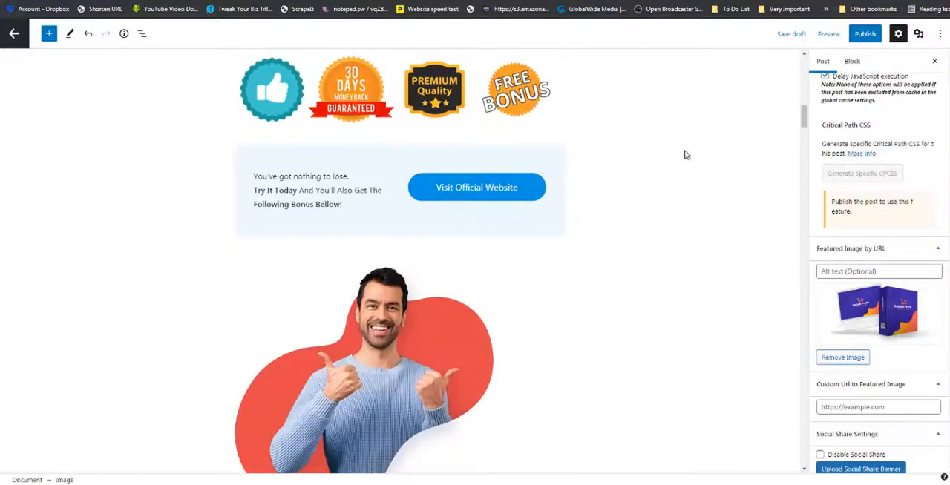
{"action": "left_click_drag", "start_coordinate": [803, 119], "coordinate": [770, 308]}
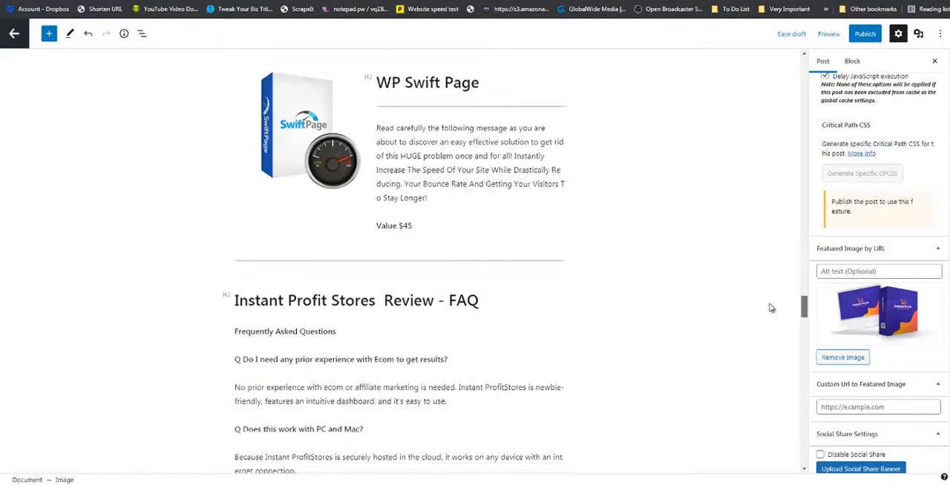
{"action": "left_click", "coordinate": [49, 34]}
{"action": "left_click", "coordinate": [107, 98]}
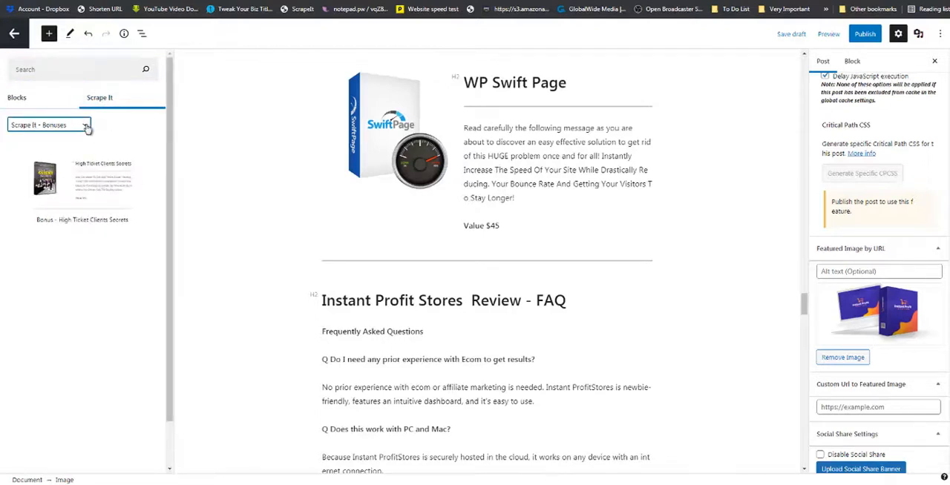
{"action": "left_click", "coordinate": [86, 127]}
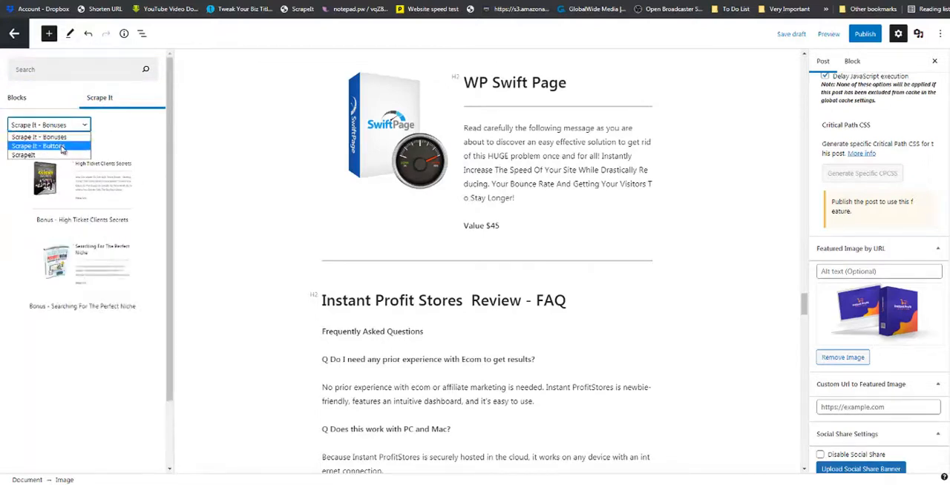
{"action": "left_click", "coordinate": [63, 146]}
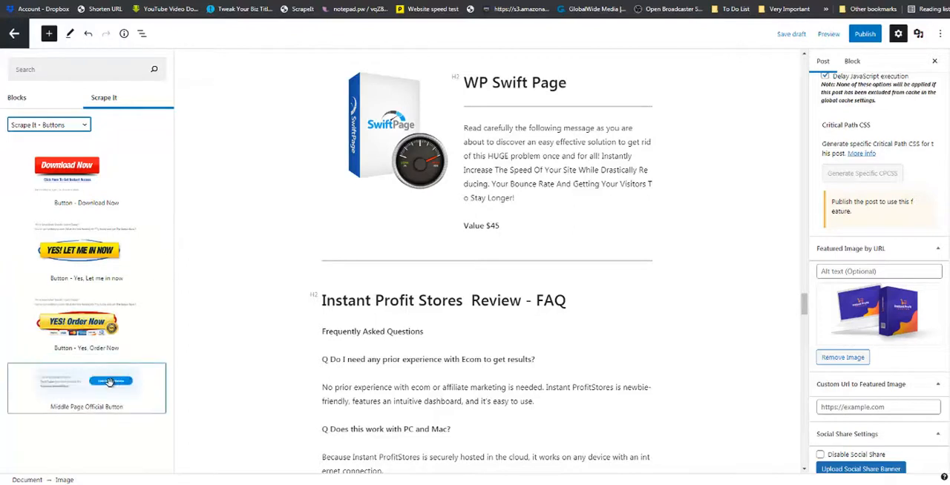
{"action": "left_click_drag", "start_coordinate": [107, 383], "coordinate": [377, 279]}
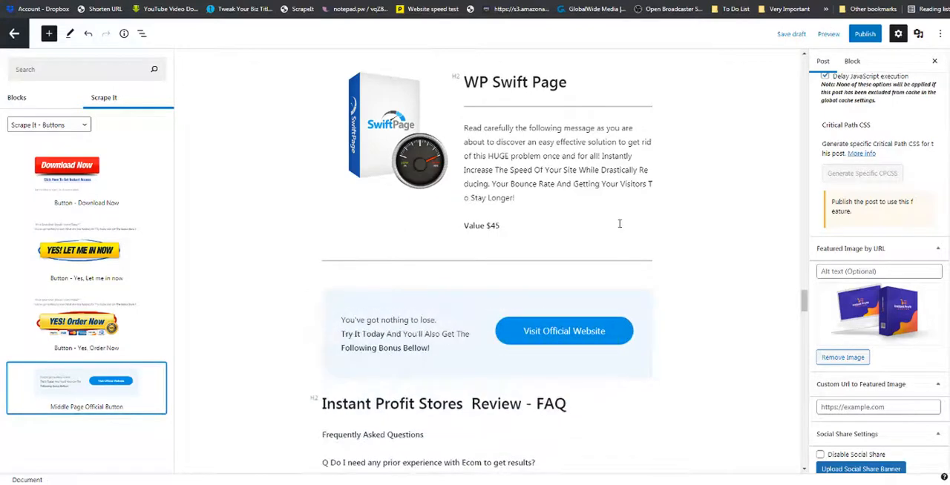
Publish the Instant Profit Stores post with public visibility and open its preview in a new tab.
{"action": "left_click", "coordinate": [862, 35]}
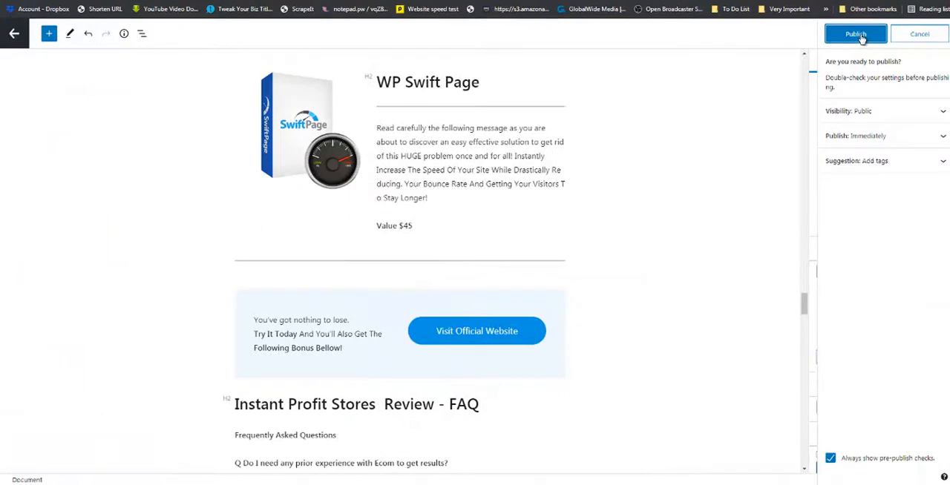
{"action": "left_click", "coordinate": [858, 35]}
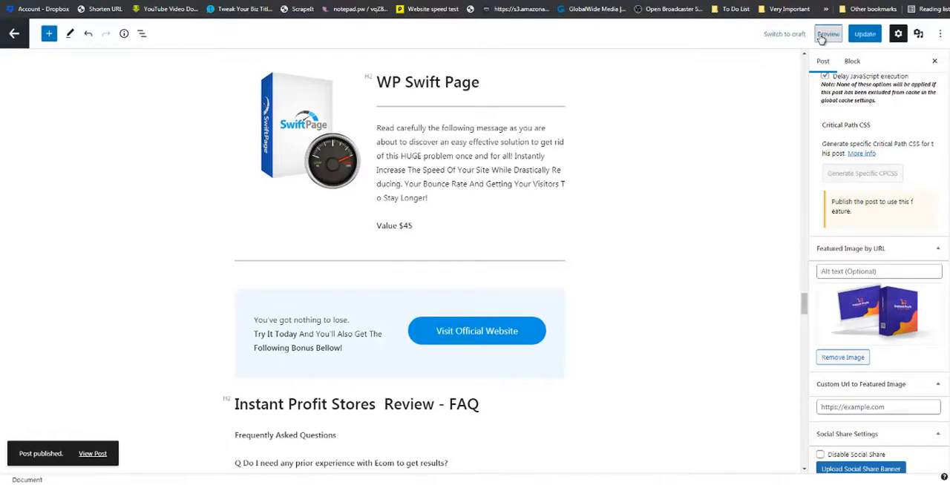
{"action": "left_click", "coordinate": [824, 35]}
{"action": "left_click", "coordinate": [784, 127]}
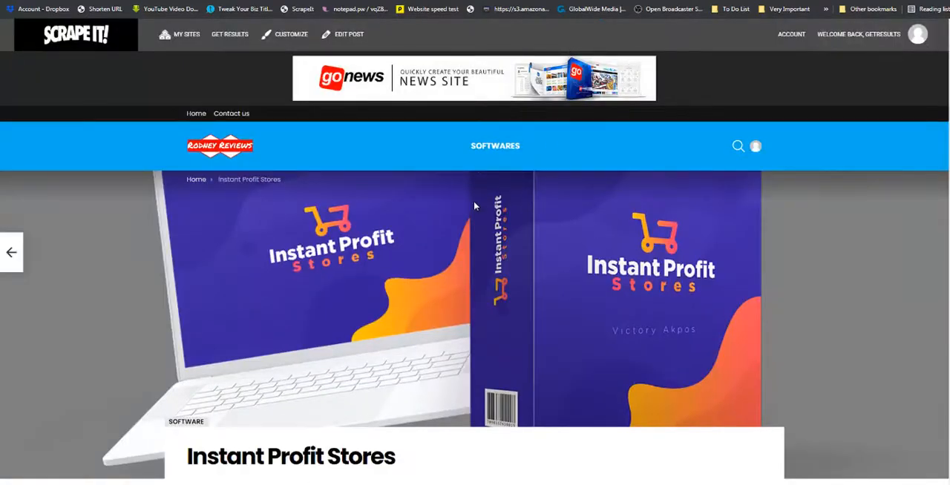
Examine the top of the live post, including the table of contents, the criteria review box and the overview table.
{"action": "scroll", "coordinate": [474, 200], "scroll_direction": "down", "scroll_amount": 4}
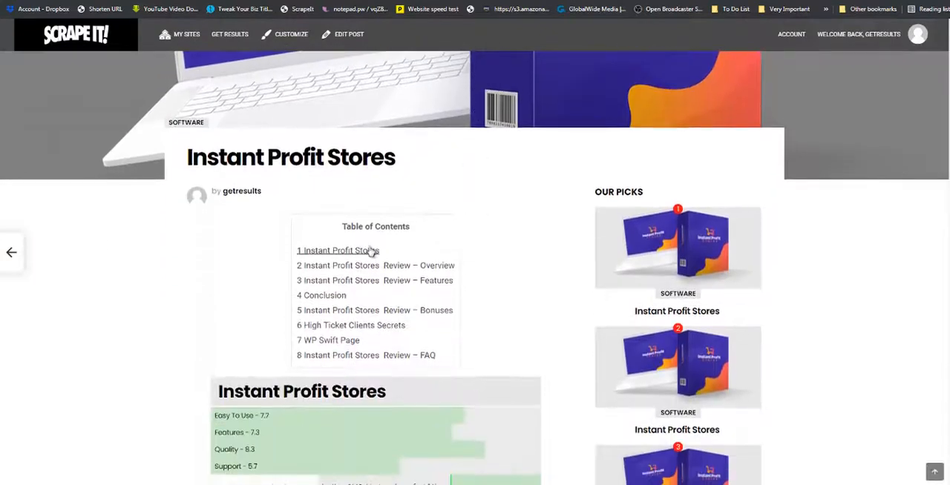
{"action": "scroll", "coordinate": [386, 244], "scroll_direction": "down", "scroll_amount": 3}
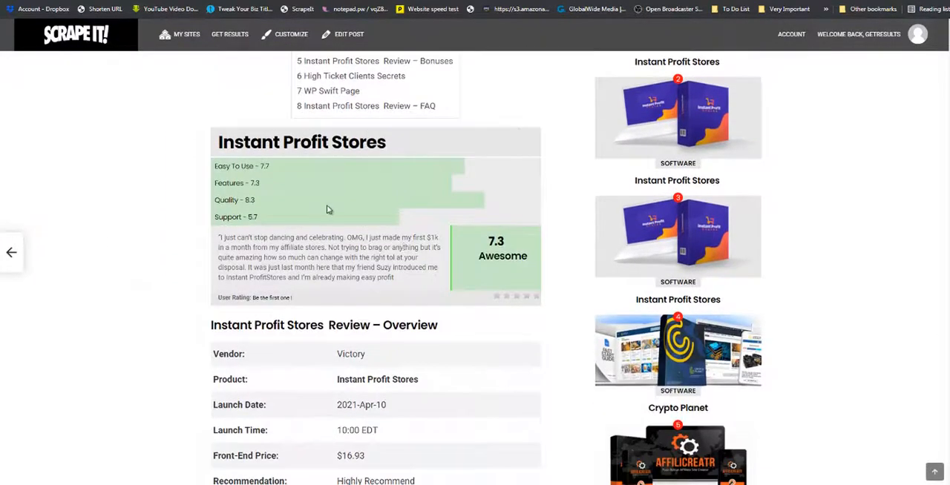
{"action": "scroll", "coordinate": [326, 205], "scroll_direction": "down", "scroll_amount": 2}
{"action": "scroll", "coordinate": [428, 117], "scroll_direction": "down", "scroll_amount": 2}
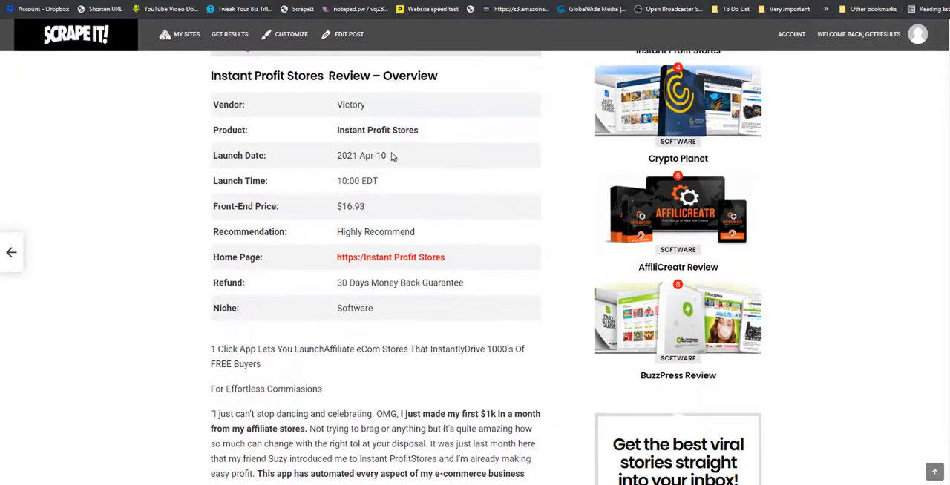
{"action": "scroll", "coordinate": [377, 181], "scroll_direction": "up", "scroll_amount": 5}
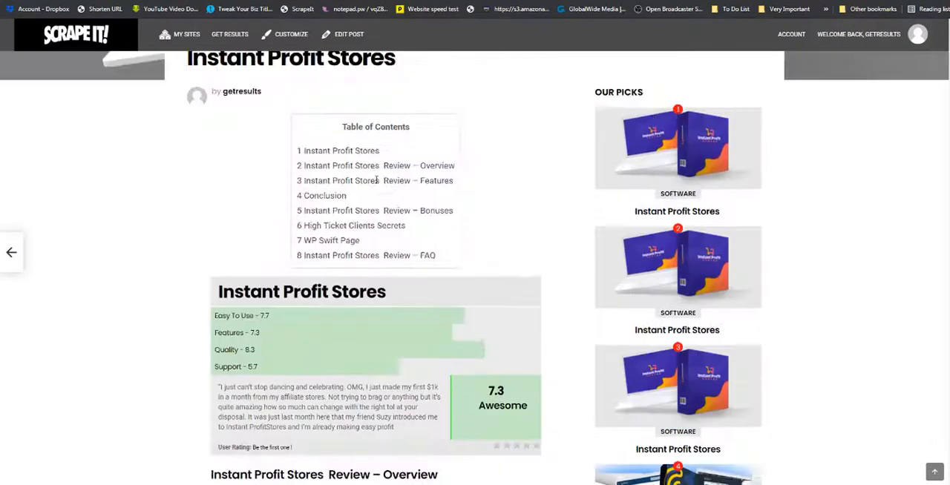
{"action": "scroll", "coordinate": [378, 185], "scroll_direction": "down", "scroll_amount": 3}
{"action": "scroll", "coordinate": [413, 208], "scroll_direction": "down", "scroll_amount": 13}
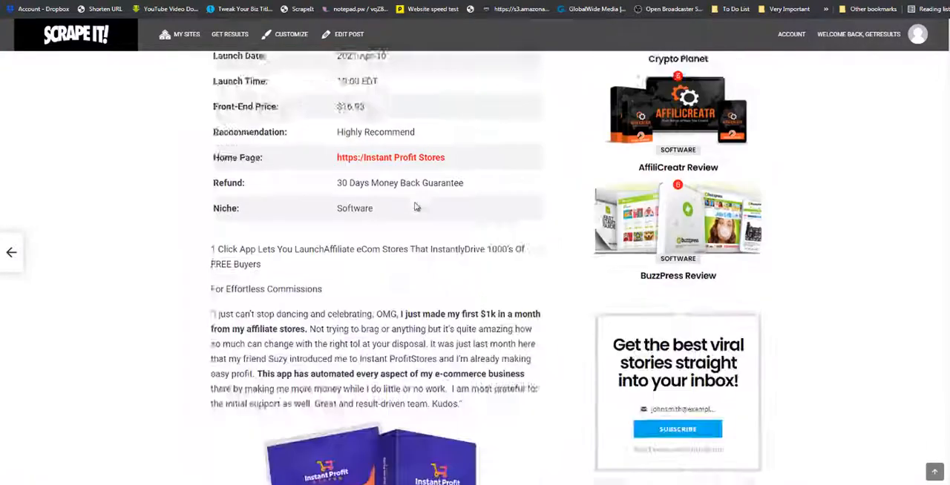
Read through the rest of the live post, checking the badges, official website buttons, reasons to buy, conclusion and bonuses.
{"action": "scroll", "coordinate": [416, 208], "scroll_direction": "down", "scroll_amount": 3}
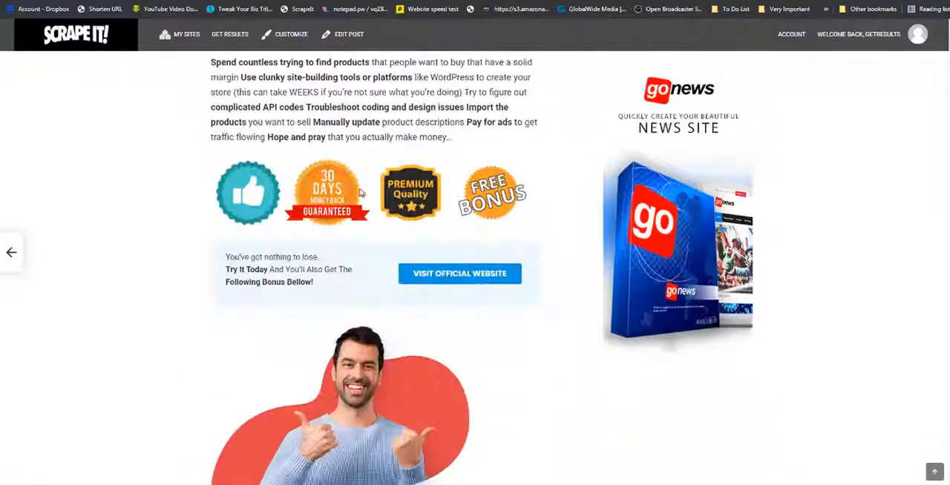
{"action": "scroll", "coordinate": [420, 208], "scroll_direction": "down", "scroll_amount": 7}
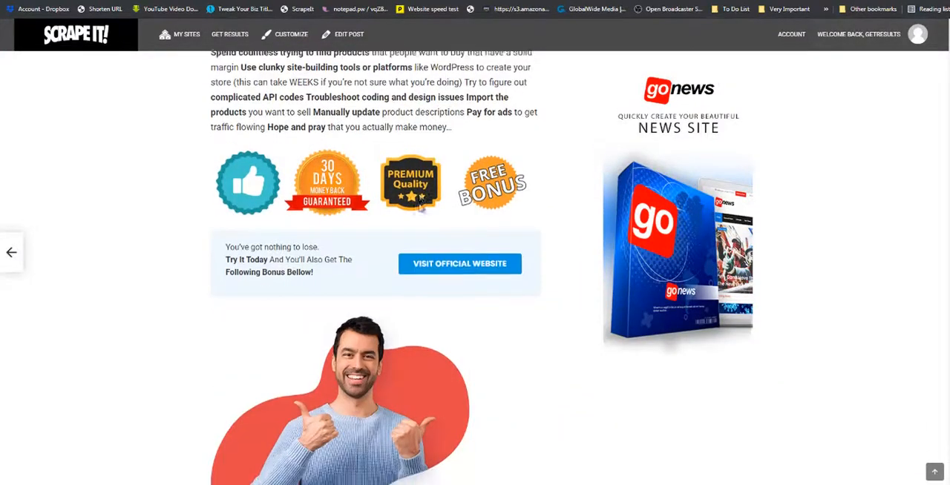
{"action": "scroll", "coordinate": [420, 208], "scroll_direction": "down", "scroll_amount": 10}
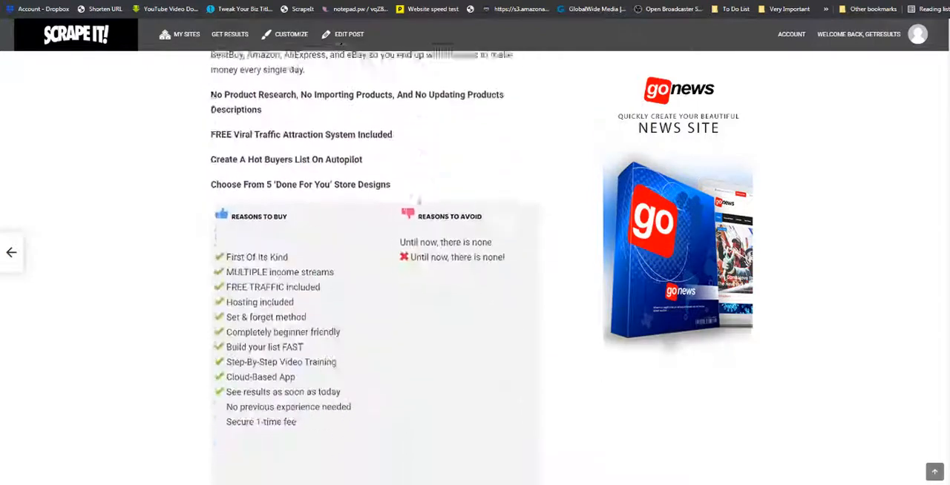
{"action": "scroll", "coordinate": [420, 208], "scroll_direction": "up", "scroll_amount": 1}
{"action": "scroll", "coordinate": [420, 208], "scroll_direction": "up", "scroll_amount": 1}
{"action": "scroll", "coordinate": [420, 208], "scroll_direction": "down", "scroll_amount": 6}
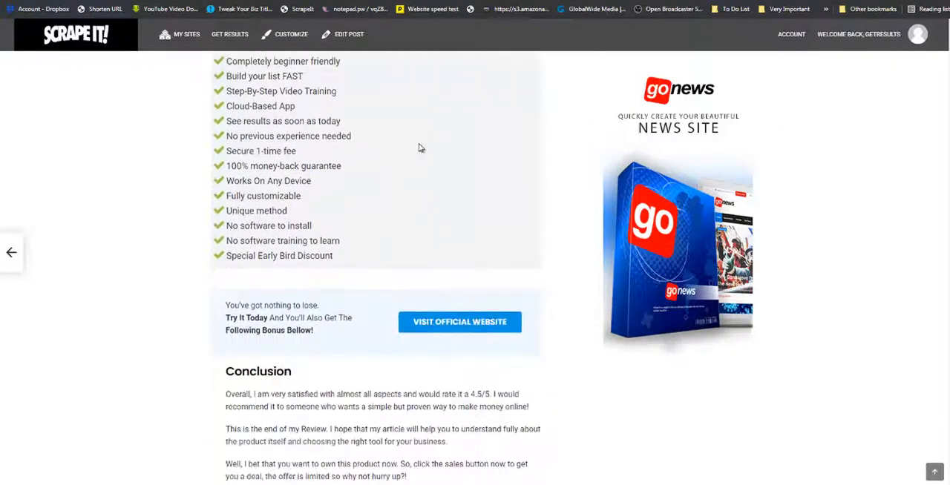
{"action": "scroll", "coordinate": [415, 176], "scroll_direction": "down", "scroll_amount": 6}
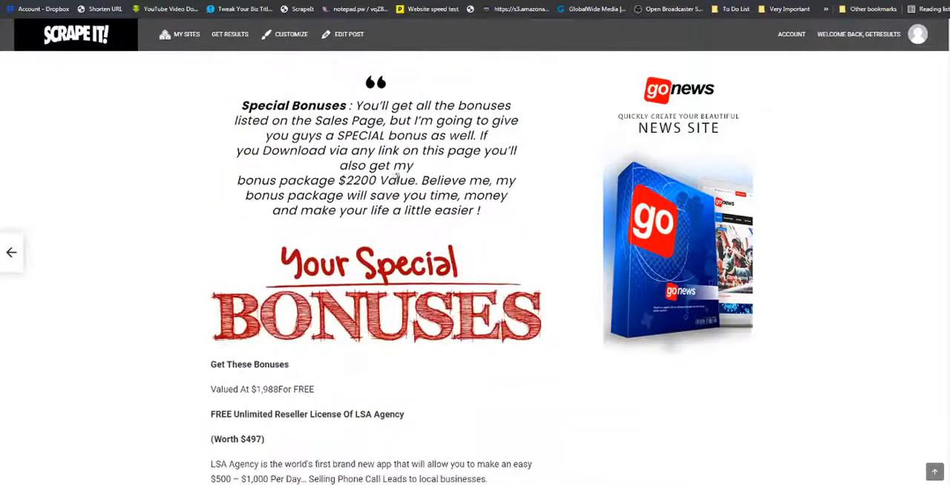
{"action": "scroll", "coordinate": [421, 254], "scroll_direction": "down", "scroll_amount": 10}
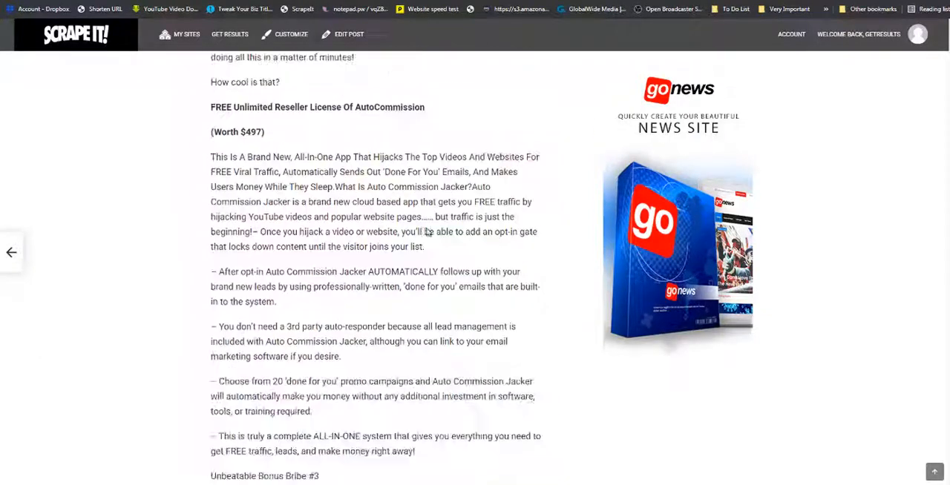
{"action": "scroll", "coordinate": [495, 230], "scroll_direction": "down", "scroll_amount": 5}
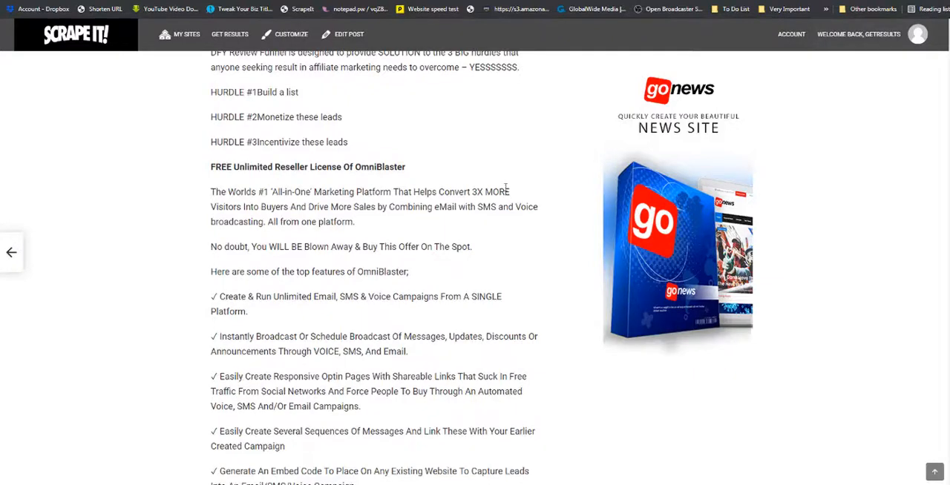
{"action": "scroll", "coordinate": [506, 188], "scroll_direction": "down", "scroll_amount": 5}
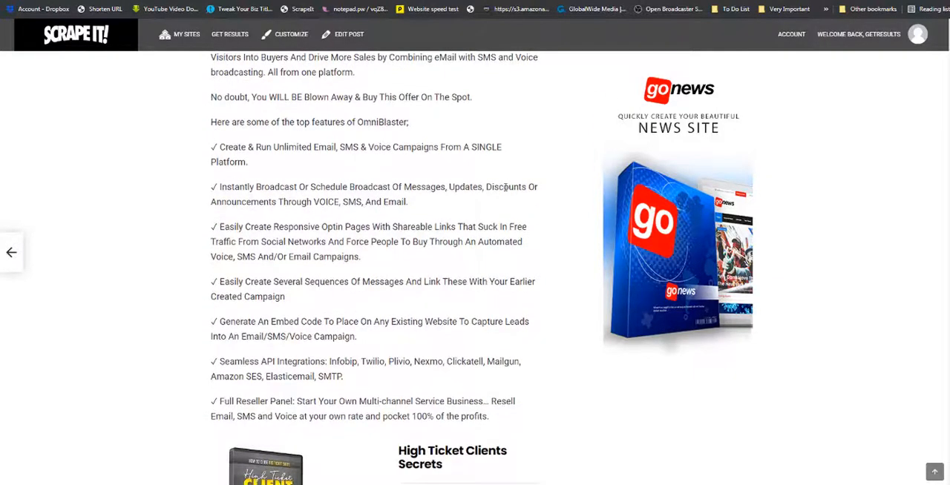
{"action": "scroll", "coordinate": [504, 188], "scroll_direction": "down", "scroll_amount": 7}
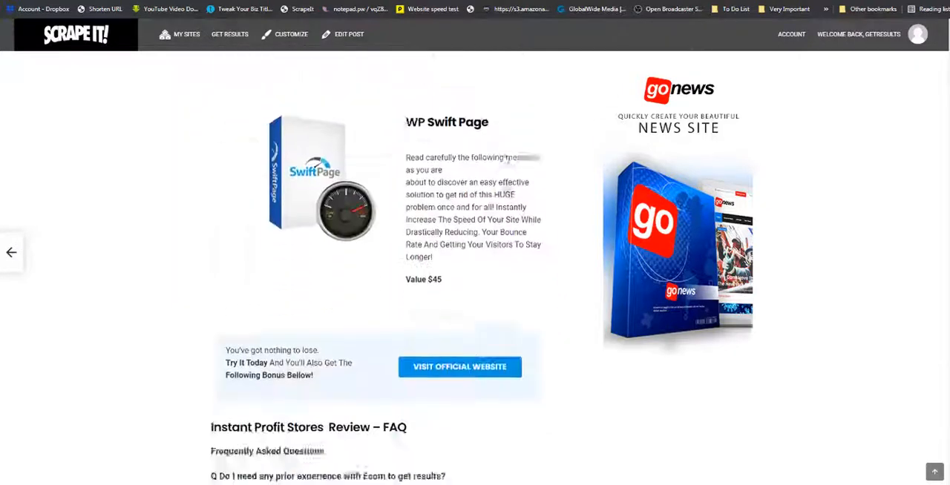